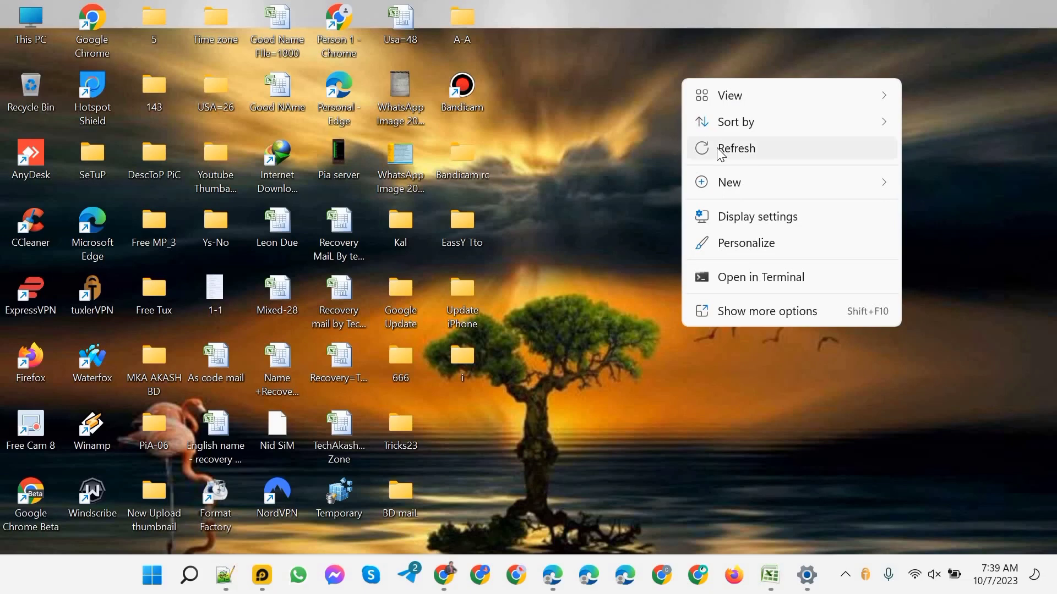
Refresh the desktop and open tuxlerVPN from the system tray.
left_click(718, 148)
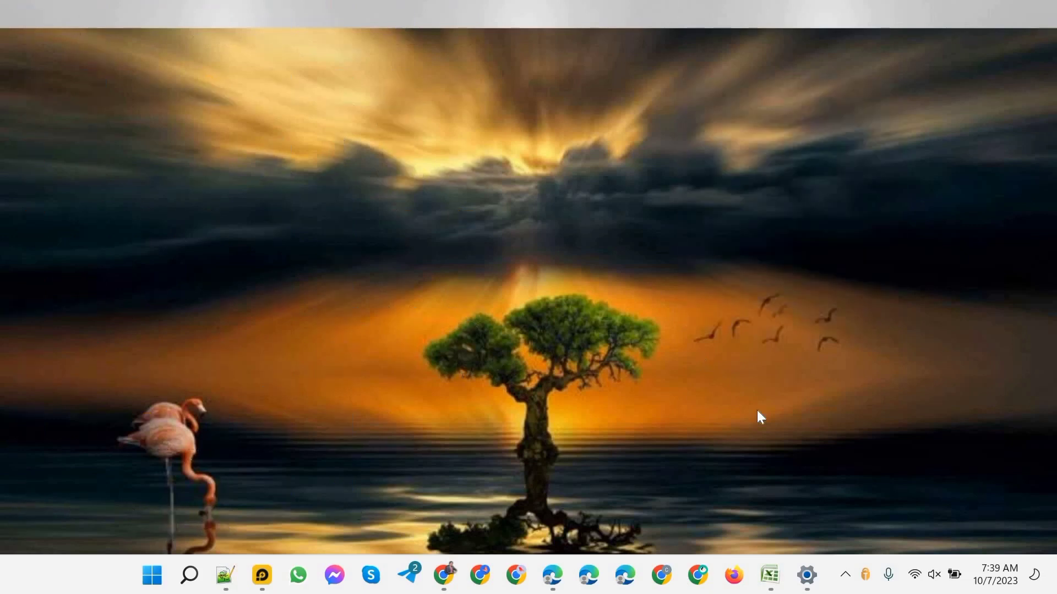
left_click(807, 586)
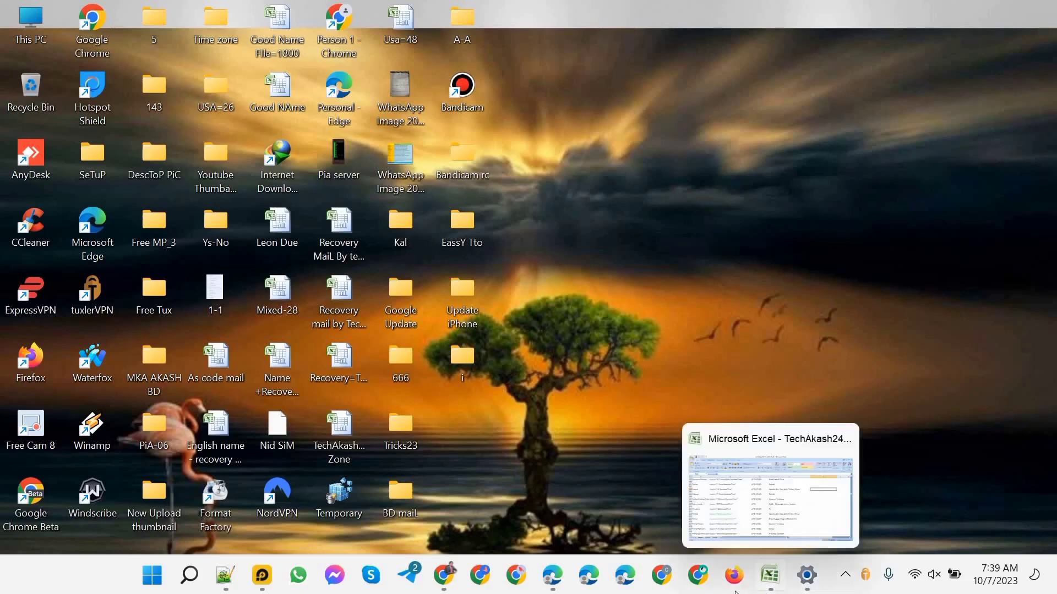
left_click(867, 577)
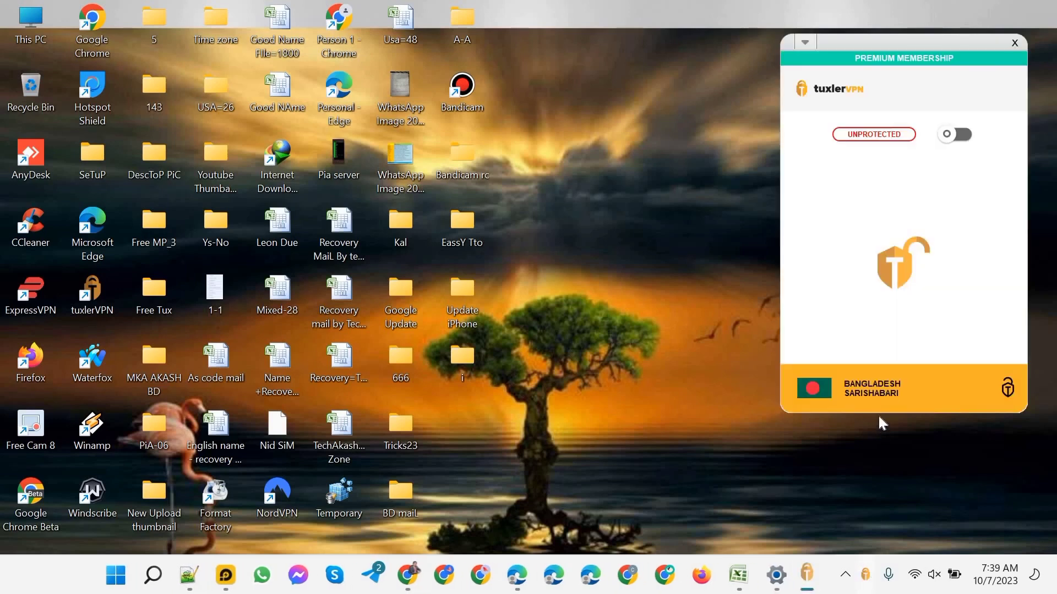
Turn on tuxlerVPN protection with an India location, then bring the time zone workbook forward.
left_click(957, 140)
left_click(969, 238)
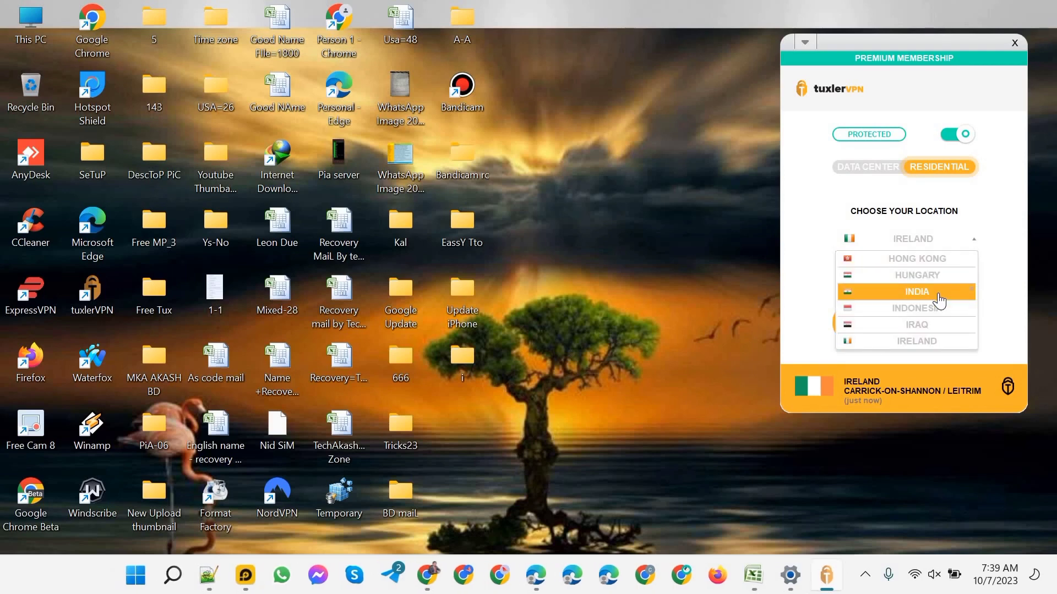
left_click(938, 300)
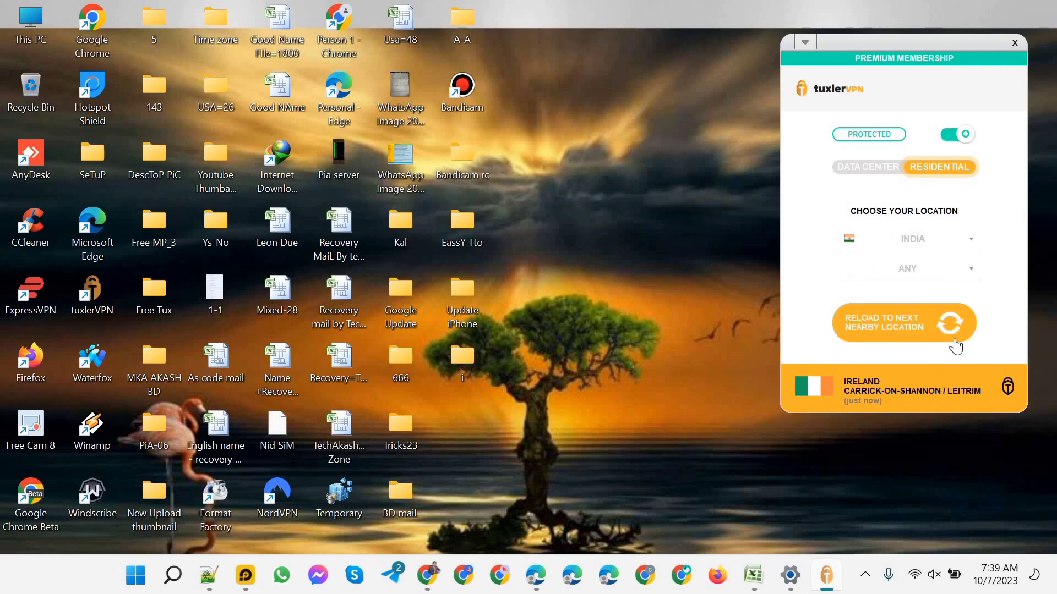
left_click(740, 589)
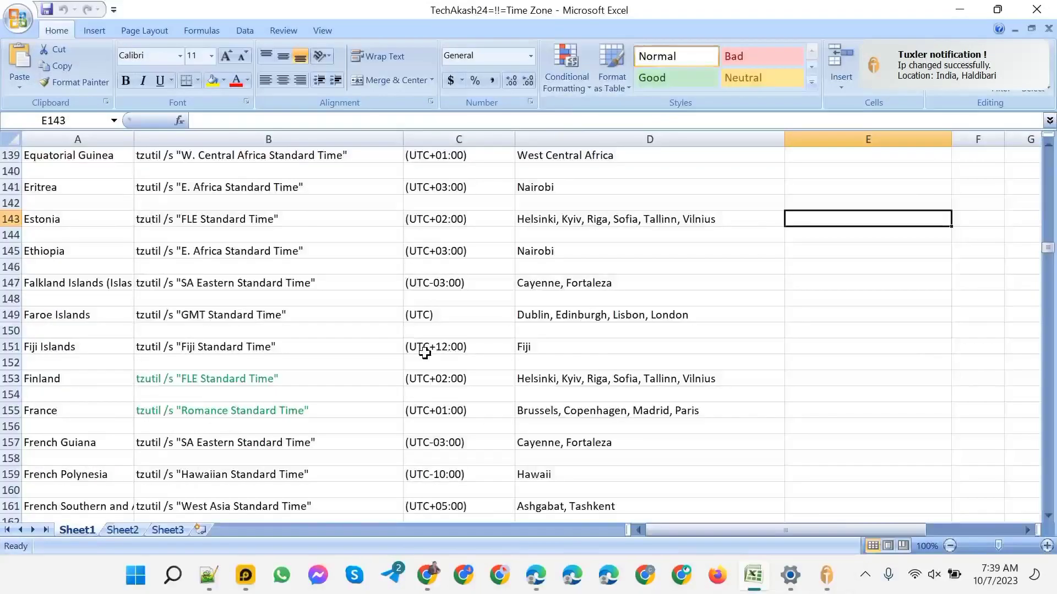
Run the India Standard Time tzutil command copied from cell B207, then minimize Excel.
scroll(710, 358, "up", 2)
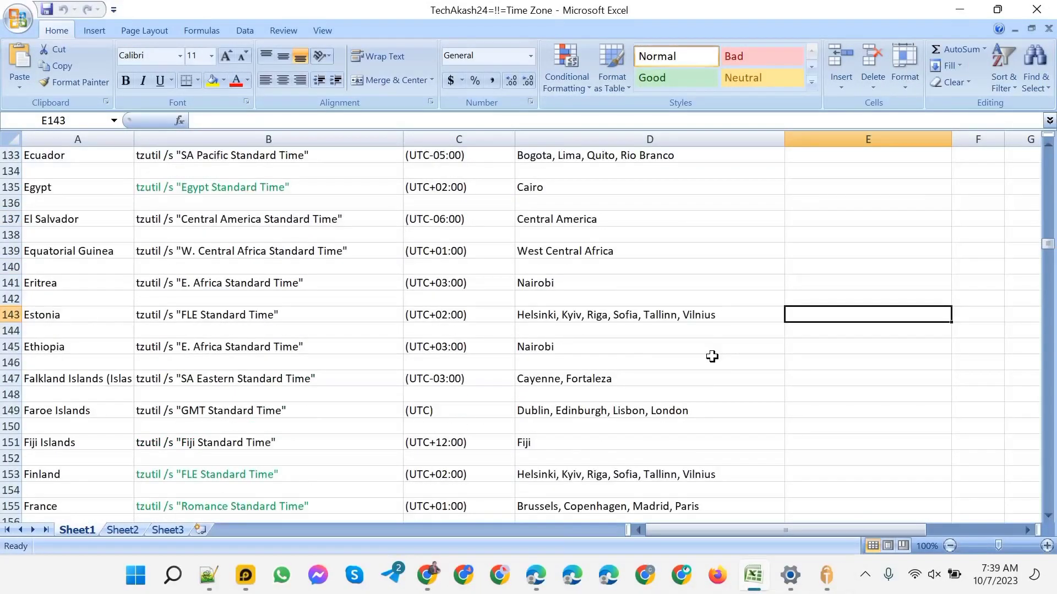
scroll(710, 356, "down", 5)
scroll(710, 356, "down", 13)
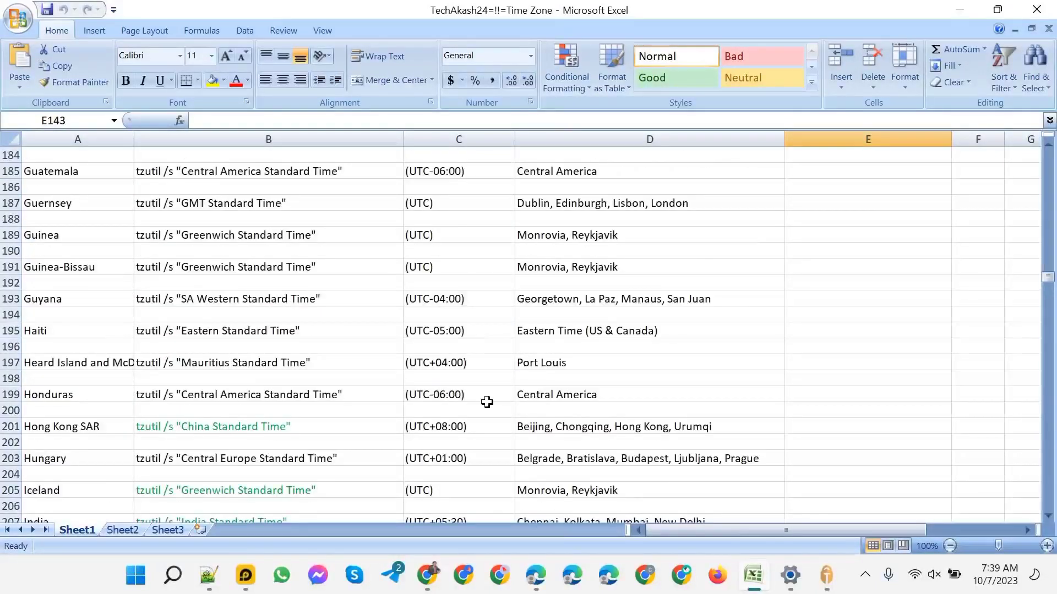
left_click(199, 423)
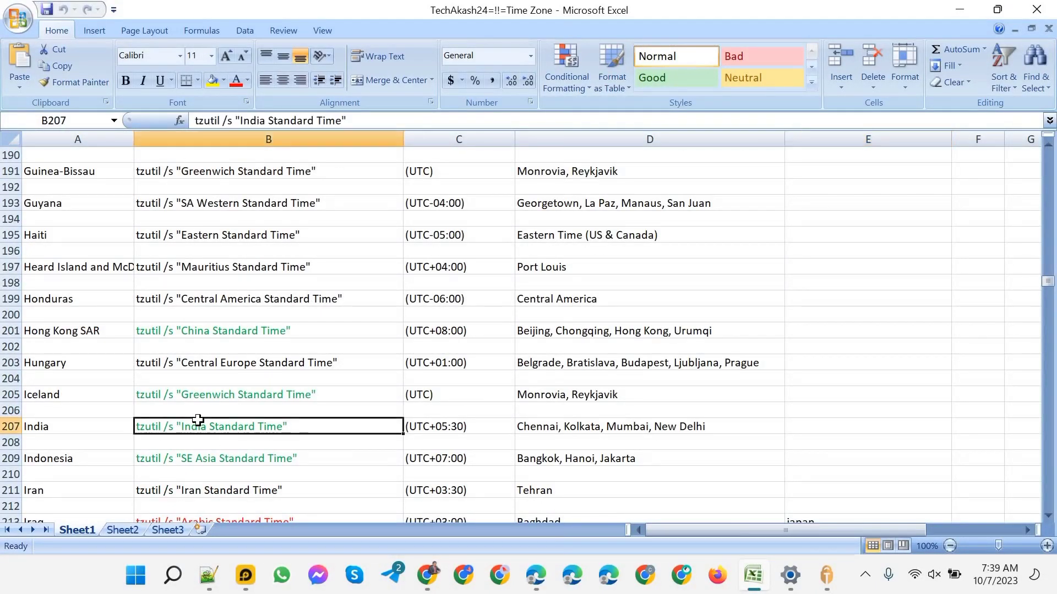
key("ctrl+c")
key("super+r")
key("ctrl+v")
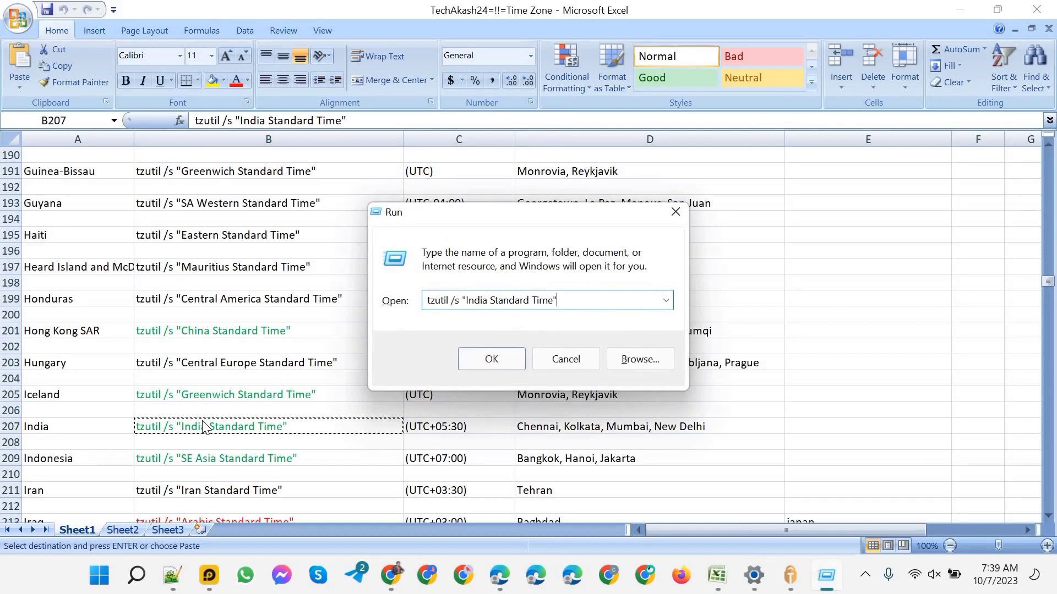
key("Return")
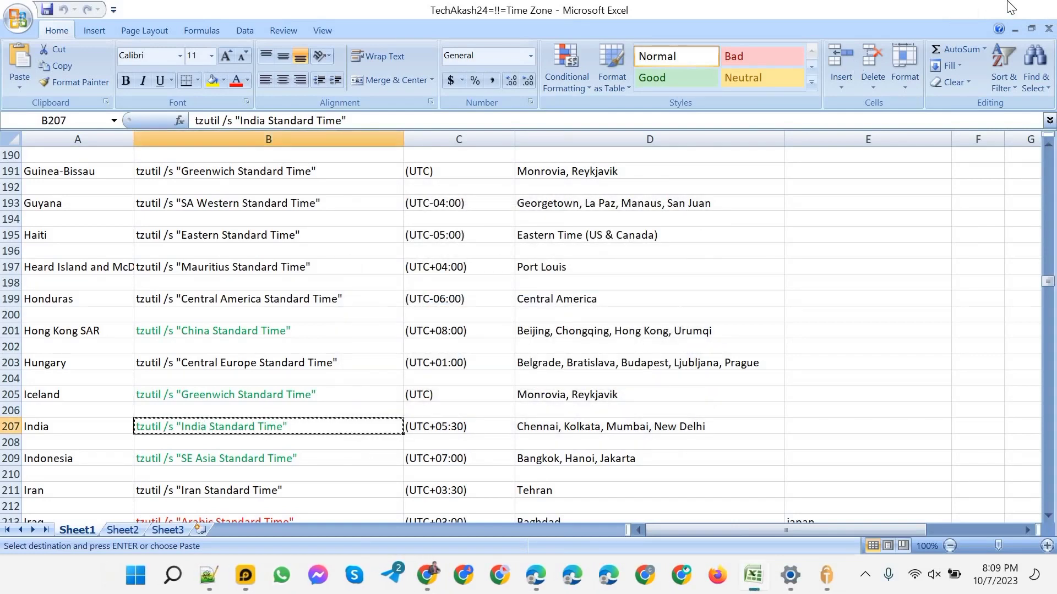
left_click(959, 9)
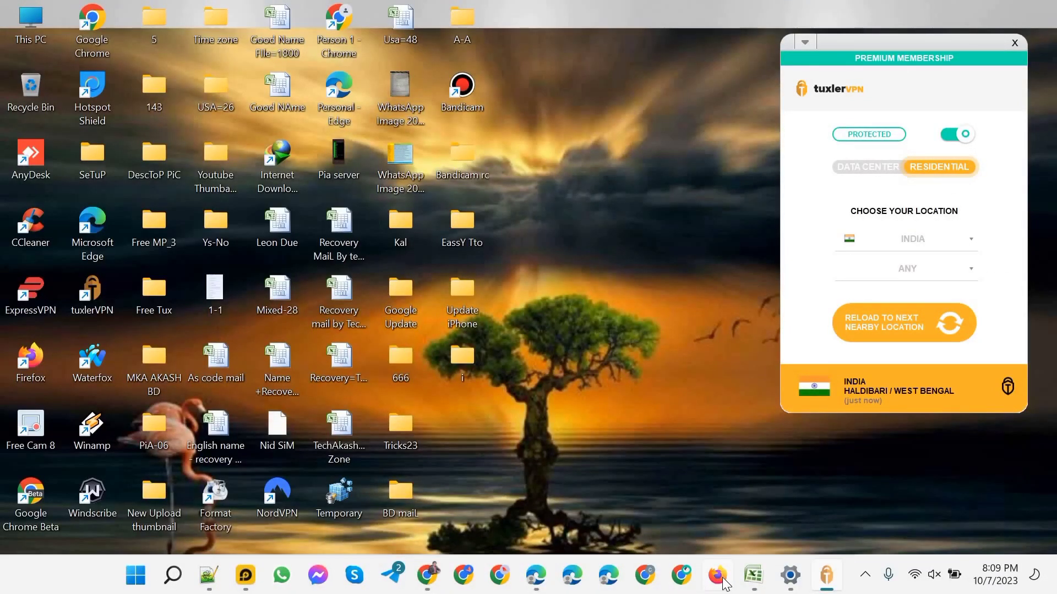
Launch Firefox and switch its user agent to Safari 13.0.5 on iOS 13.3.1.
left_click(723, 579)
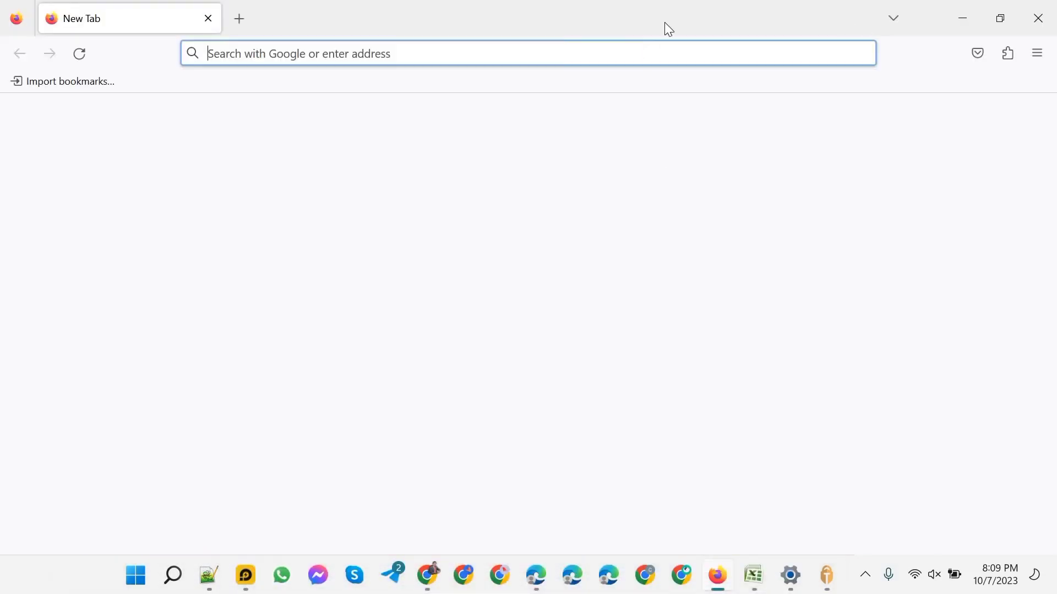
left_click(1014, 57)
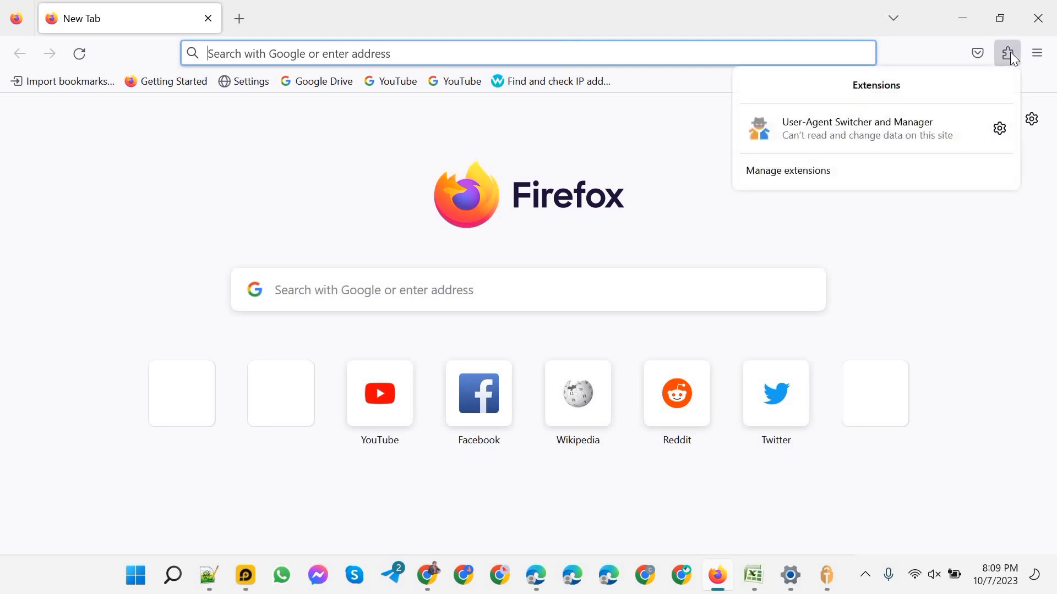
left_click(887, 132)
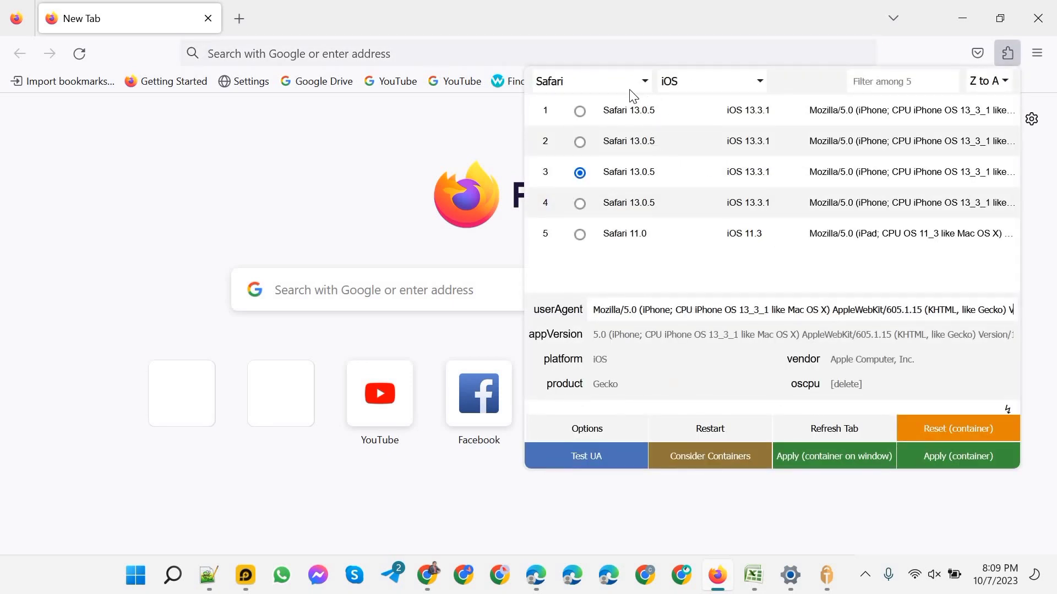
left_click(580, 142)
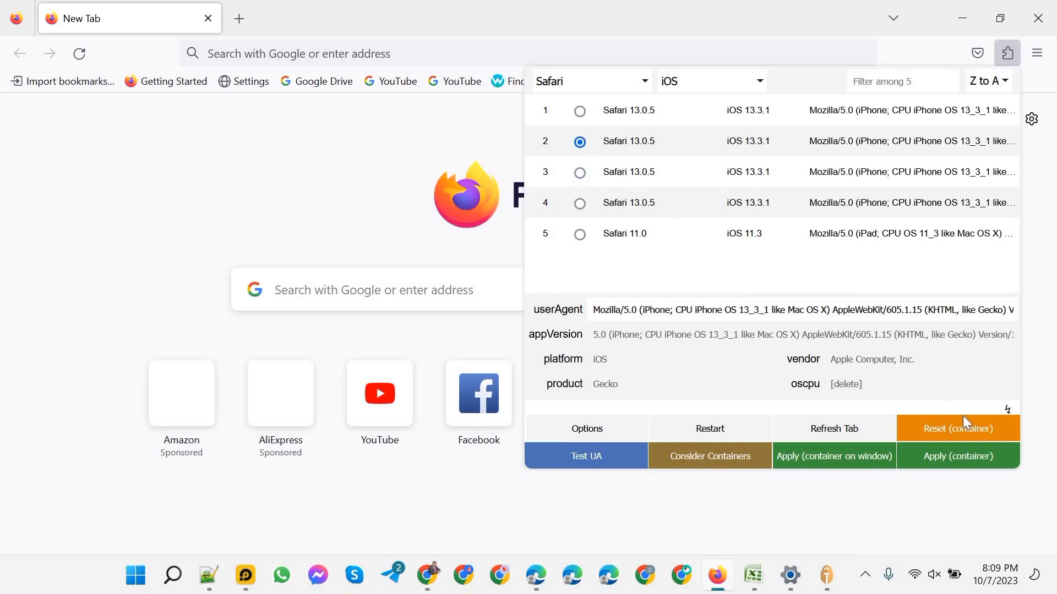
left_click(968, 470)
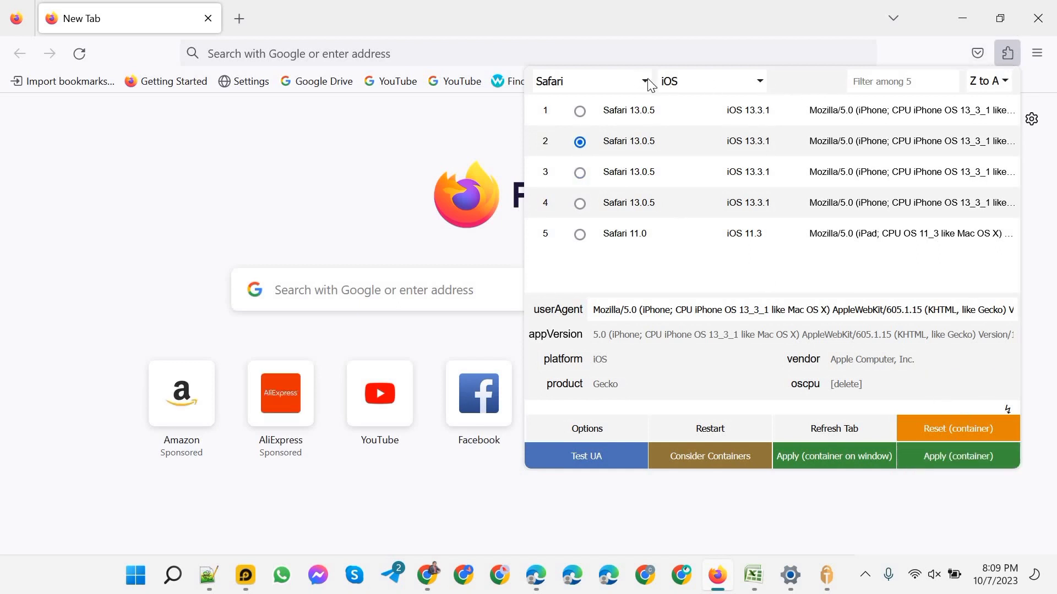
left_click(1007, 52)
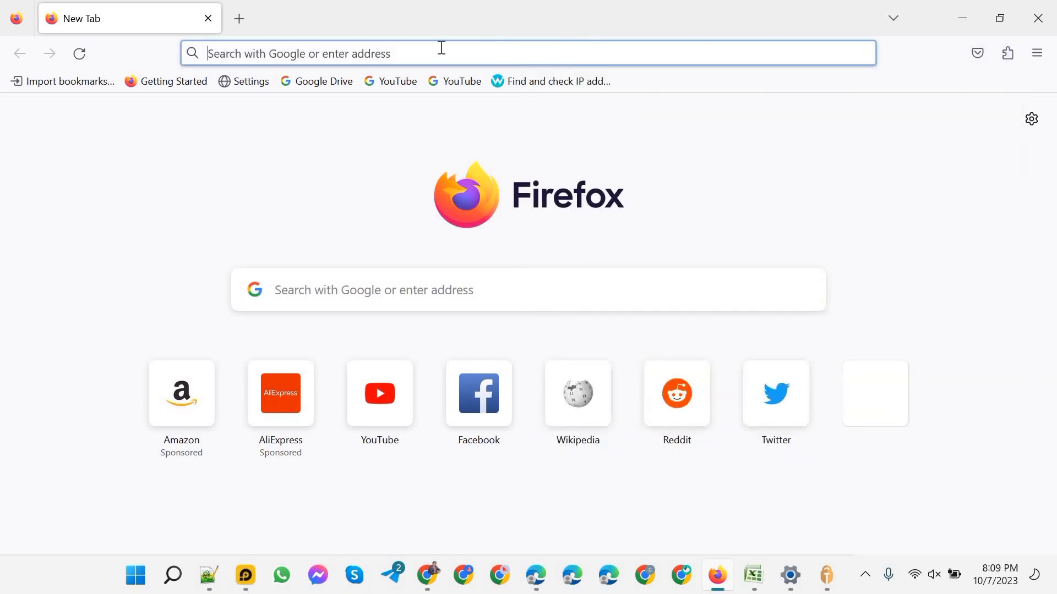
Go to YouTube from the address-bar suggestions and choose Sign in from its account menu.
left_click(428, 51)
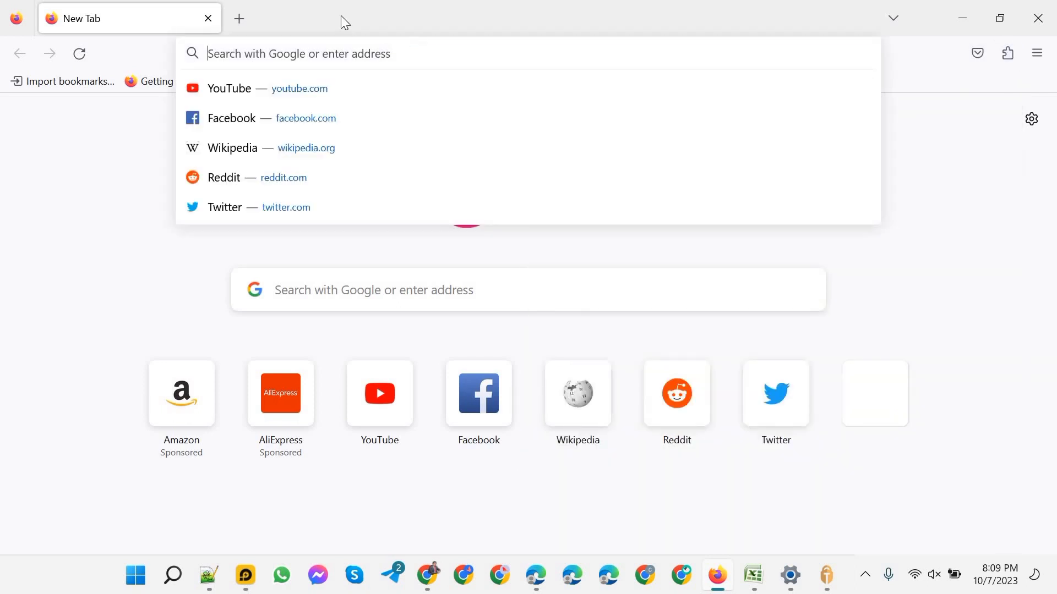
left_click(341, 16)
left_click(344, 60)
left_click(253, 89)
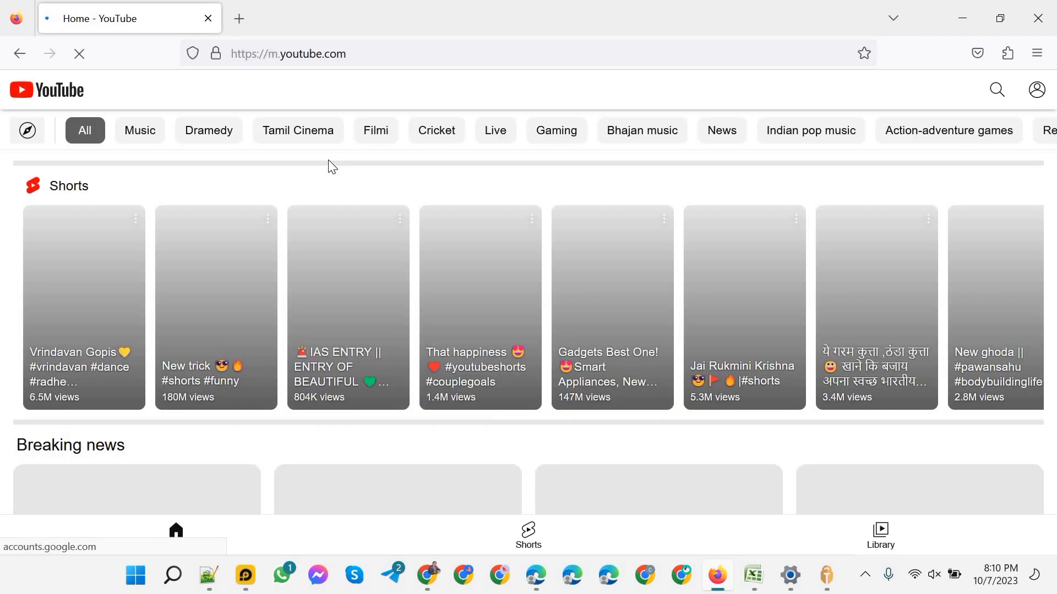
left_click(1037, 91)
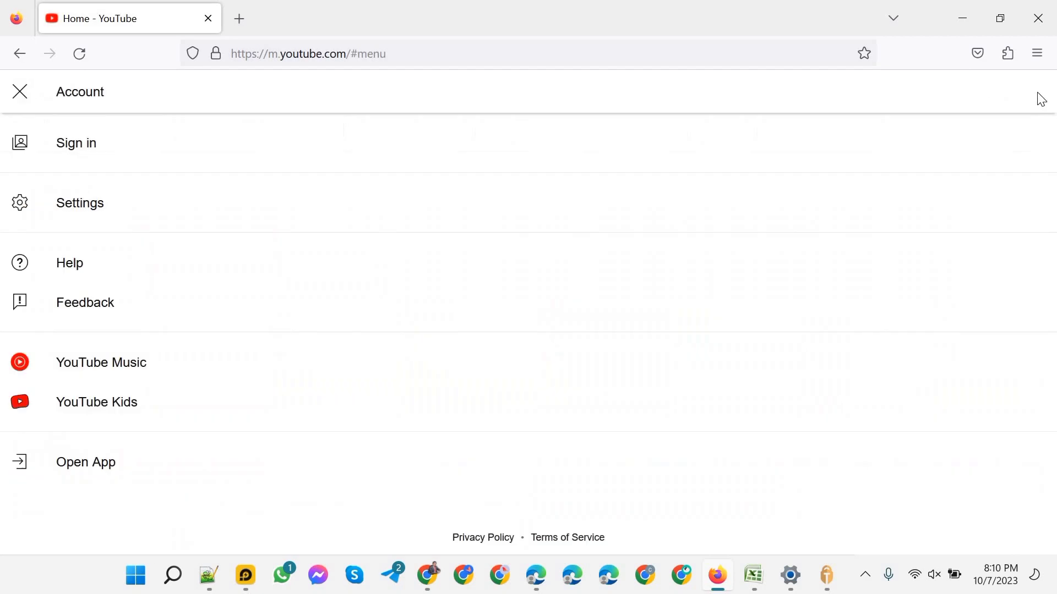
left_click(72, 157)
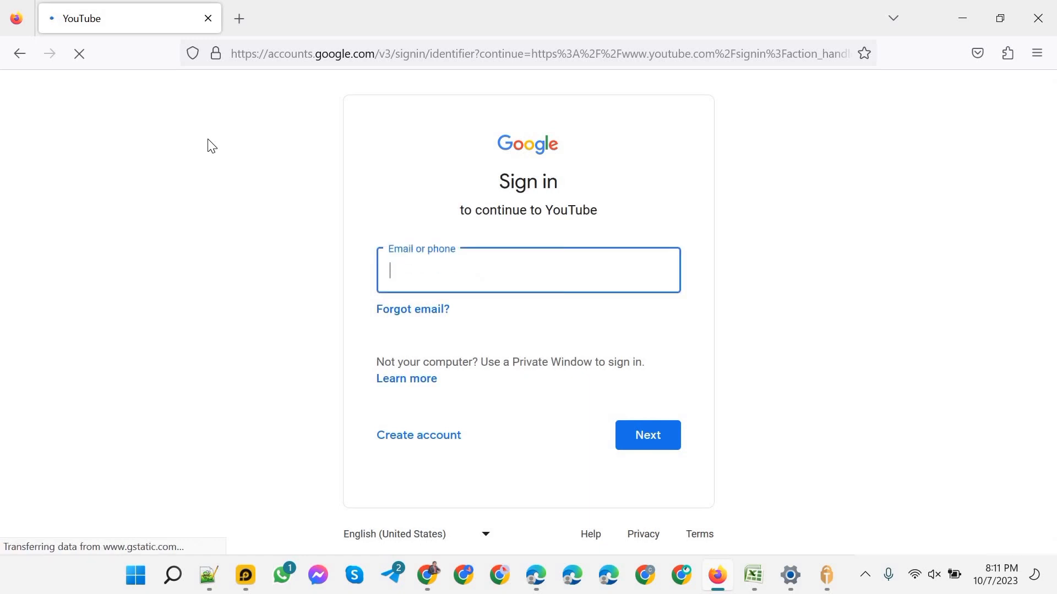
Start a personal-use Google account, enter the first and last name, and continue.
left_click(408, 435)
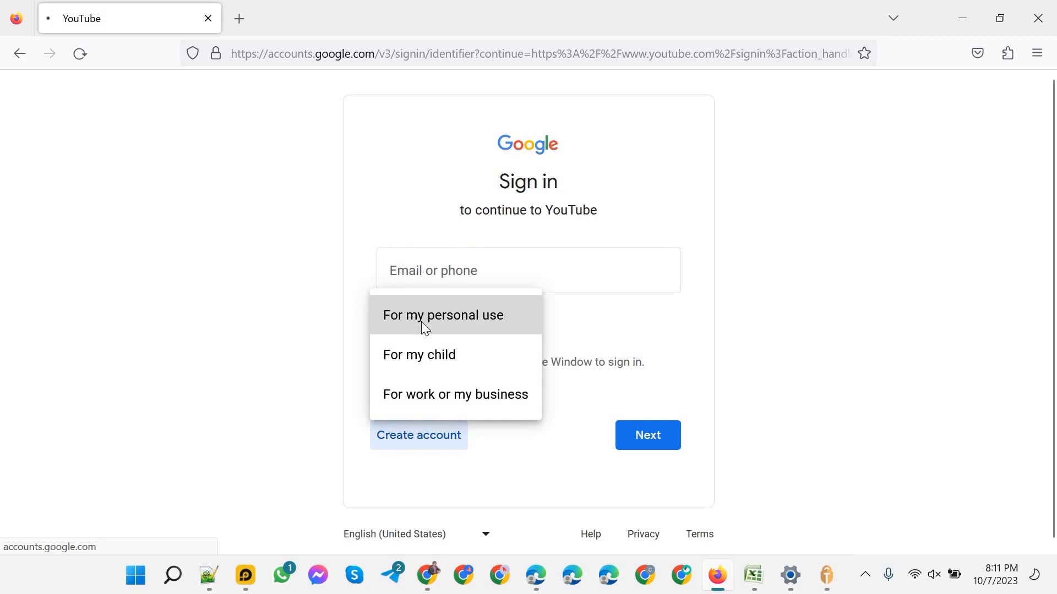
left_click(421, 324)
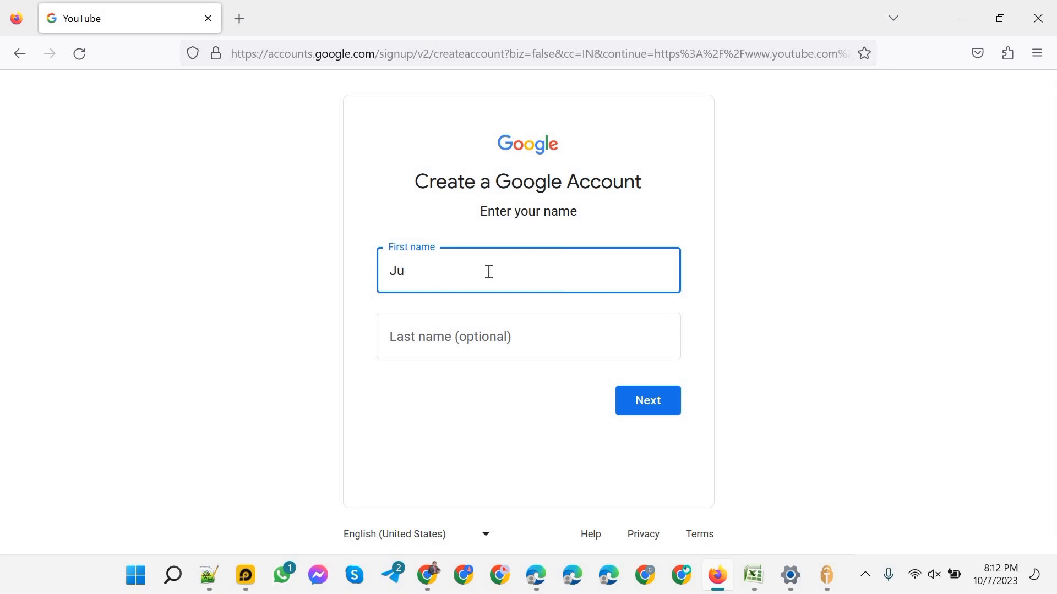
key("Tab")
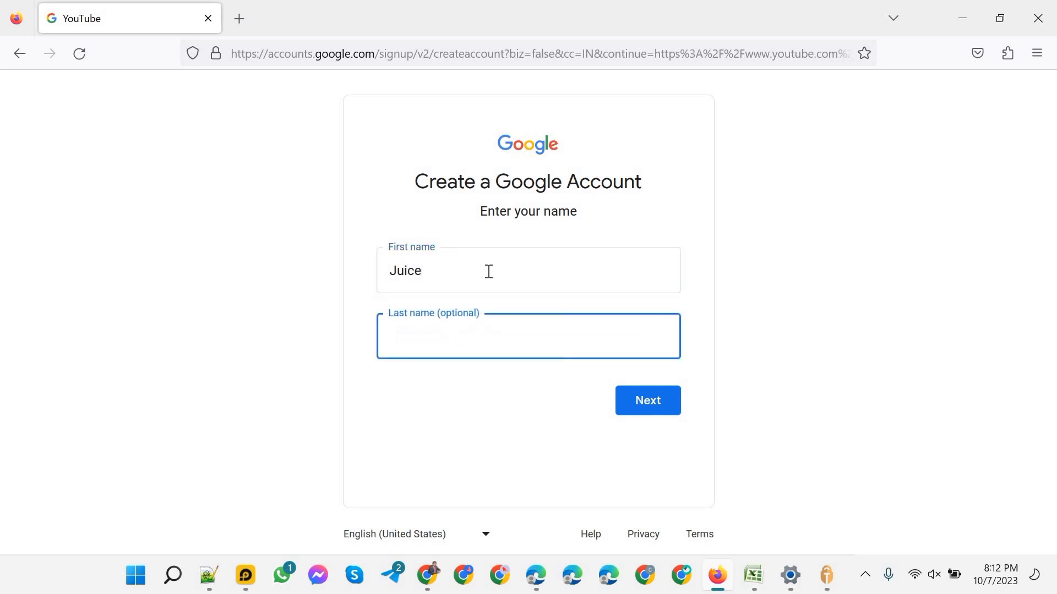
type("Cathleen")
left_click(661, 396)
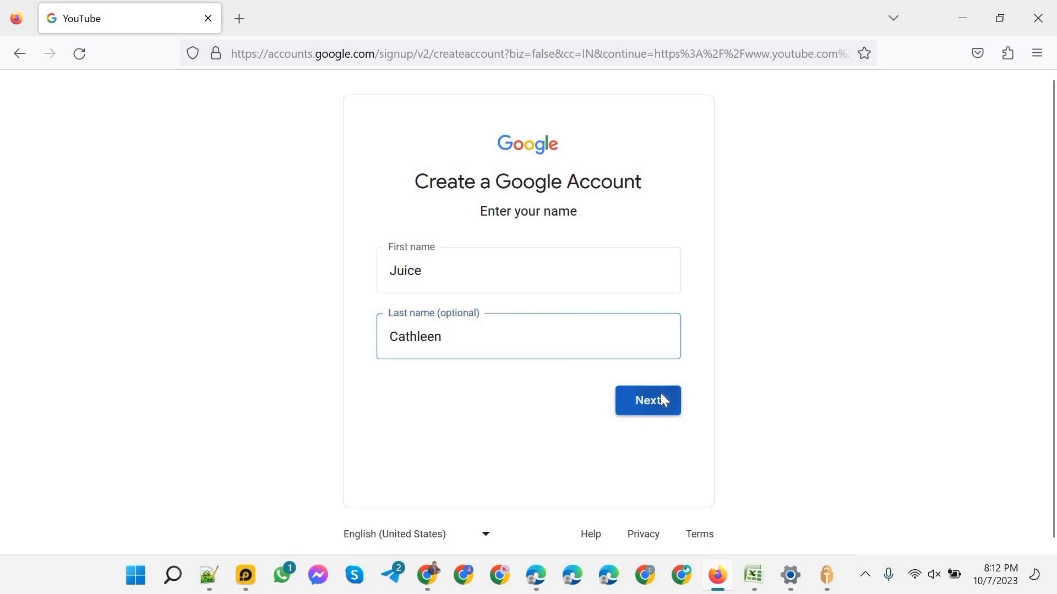
left_click(662, 395)
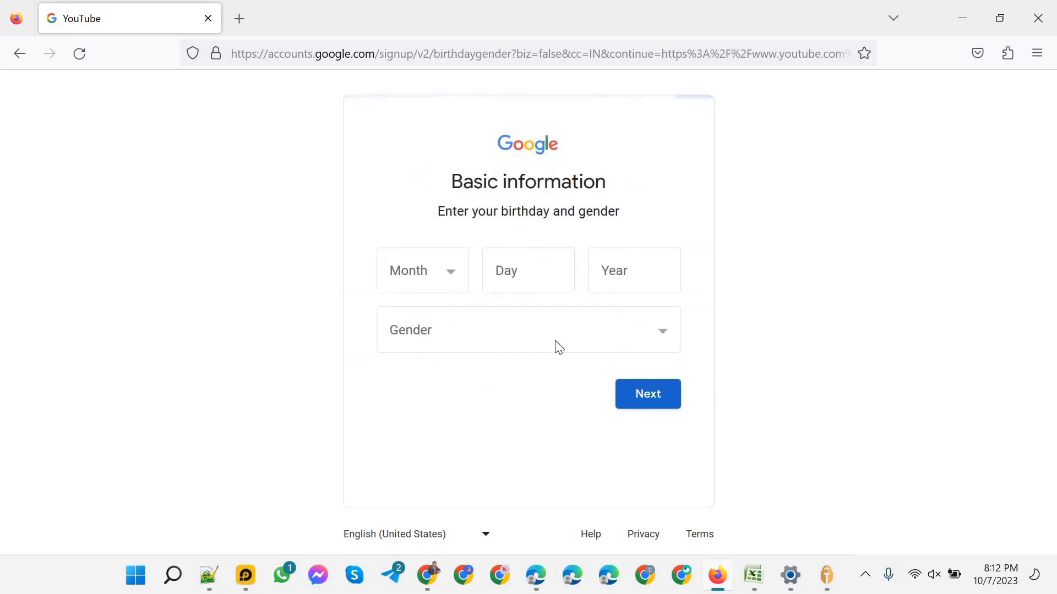
Enter a February birth date with day and year, choose Female gender, and continue.
left_click(450, 283)
left_click(455, 335)
left_click(497, 273)
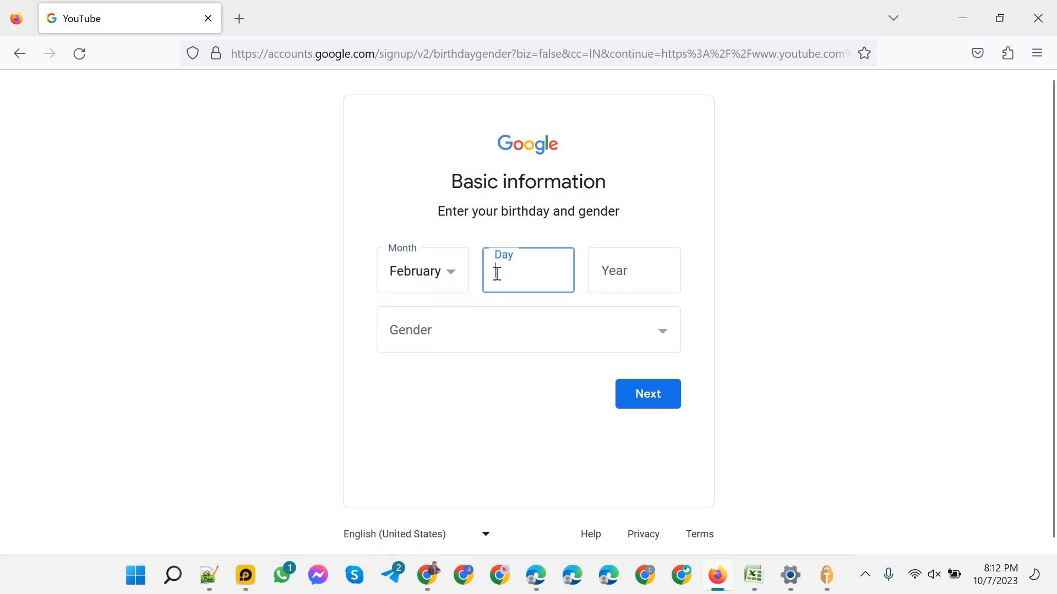
left_click(619, 279)
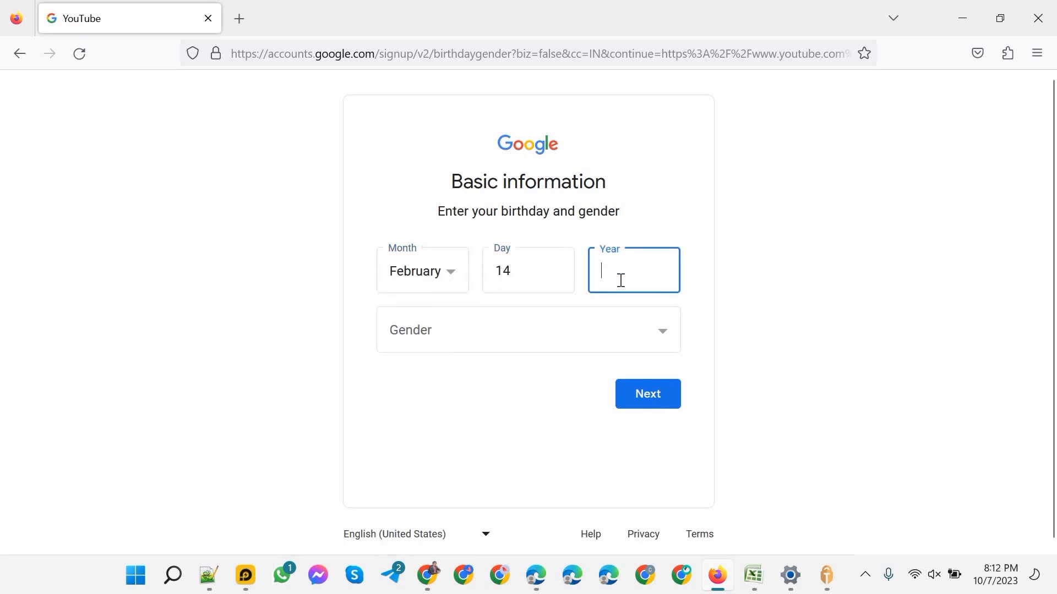
type("1989")
left_click(607, 343)
left_click(583, 369)
left_click(623, 394)
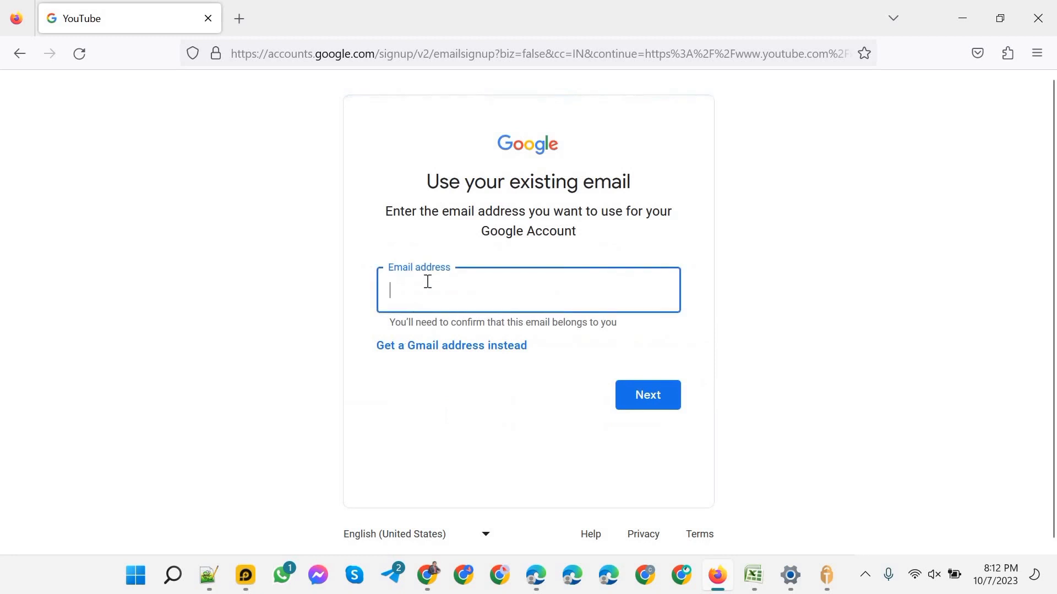
Opt for a new Gmail address, create your own with a custom username, and continue.
left_click(429, 354)
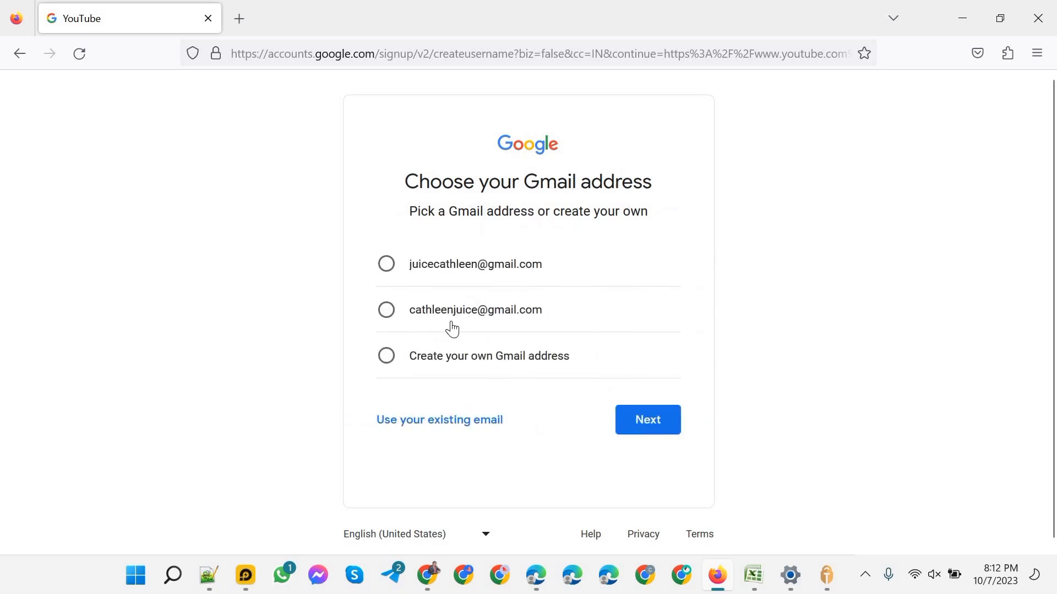
left_click(447, 365)
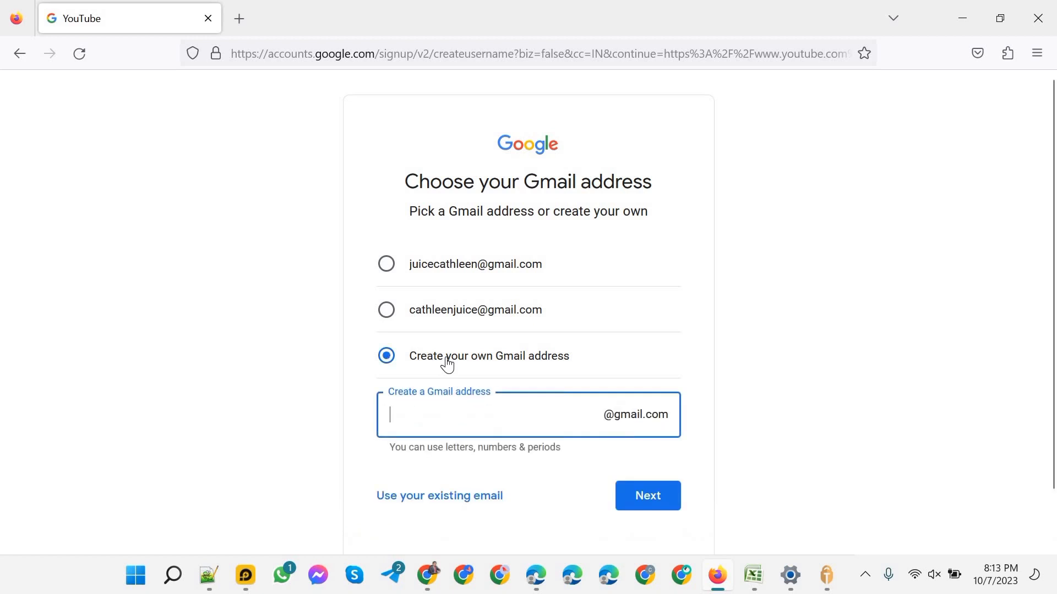
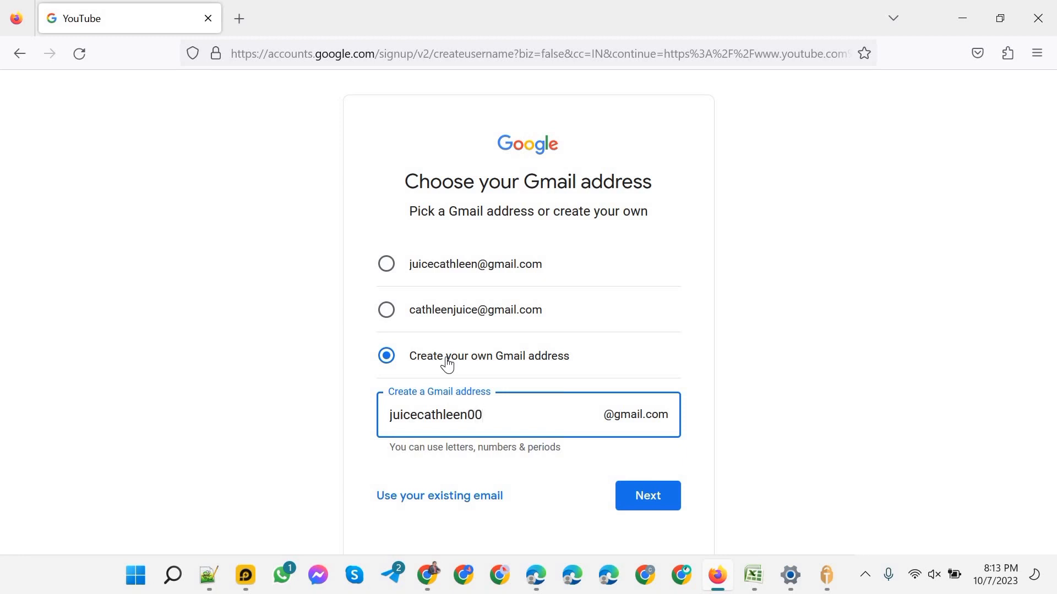
left_click(649, 496)
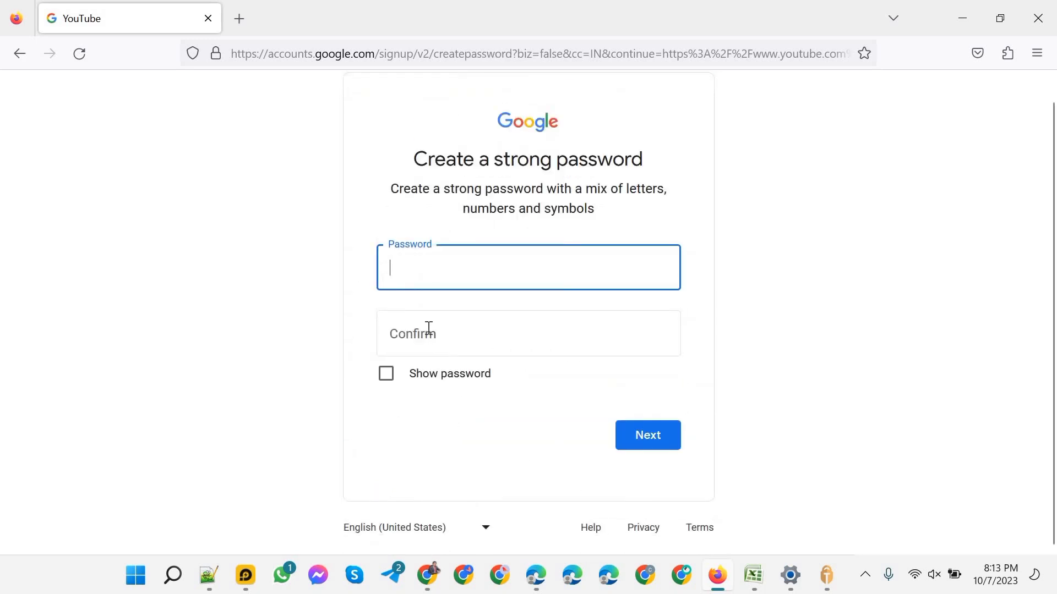
Type the account password and copy it from the revealed password field.
type("•")
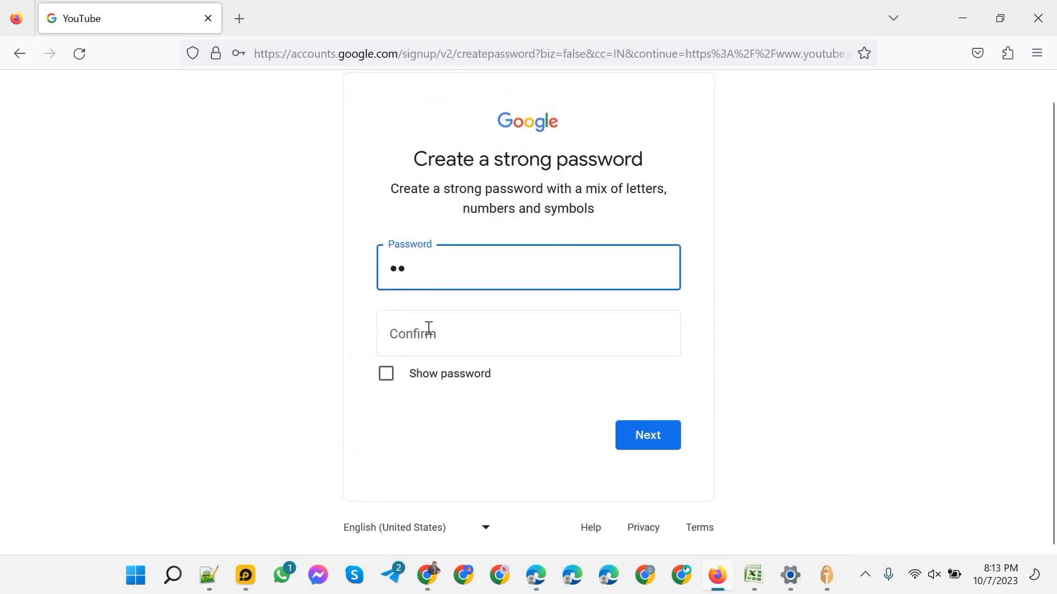
type("•••")
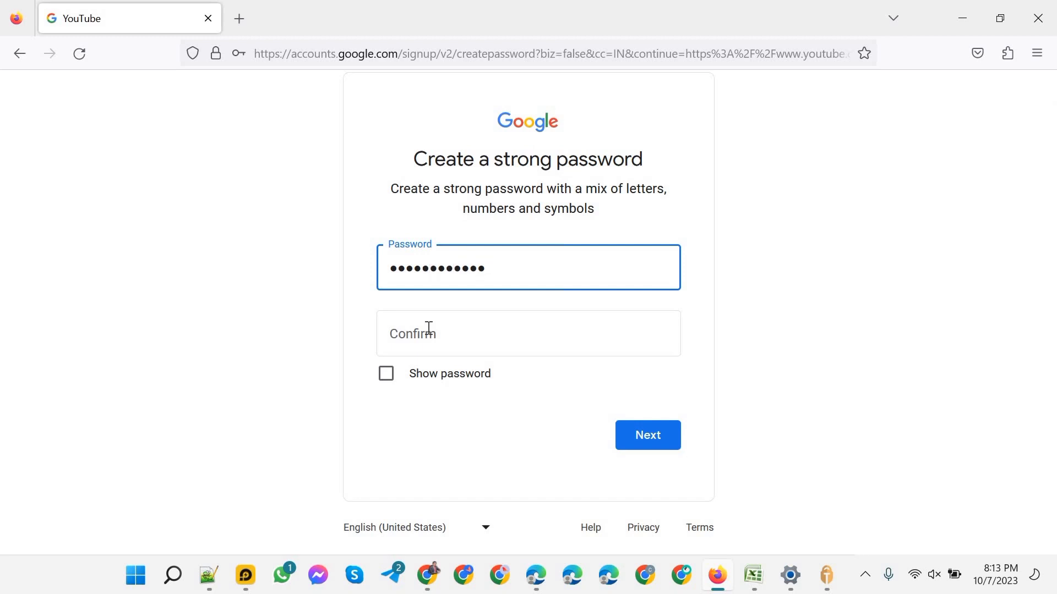
left_click(386, 374)
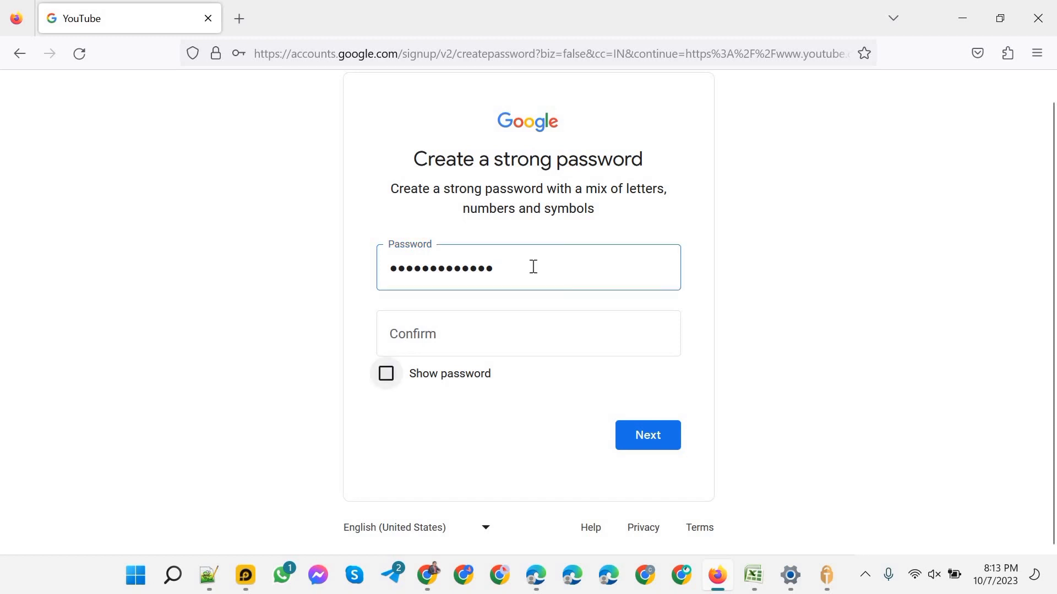
left_click_drag(526, 263, 371, 269)
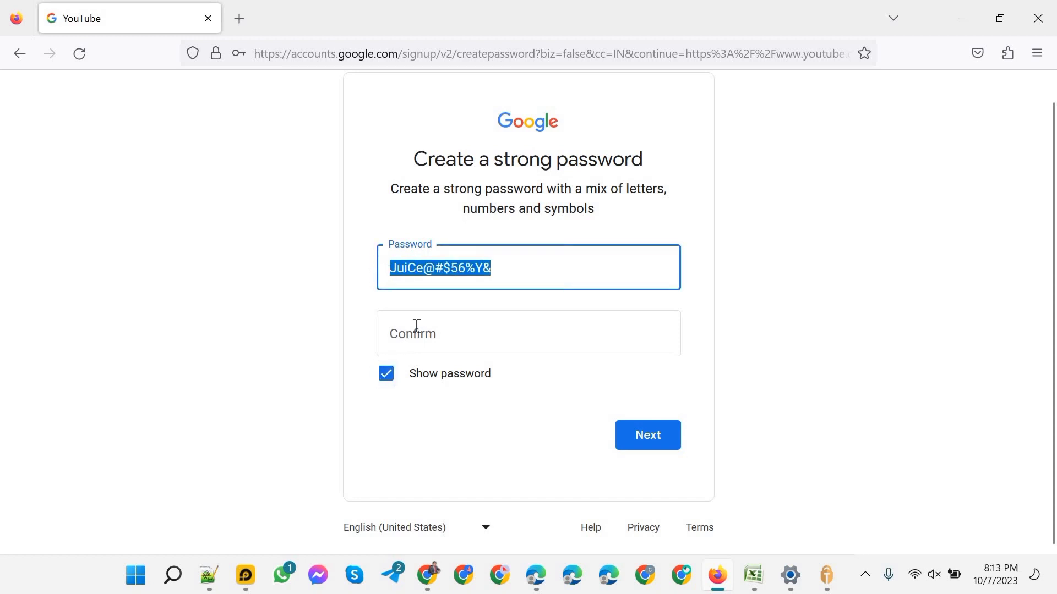
key("ctrl+c")
left_click(385, 374)
Confirm the password, submit it, decline saving the login, and switch to the account-details spreadsheet.
left_click(427, 334)
key("ctrl+v")
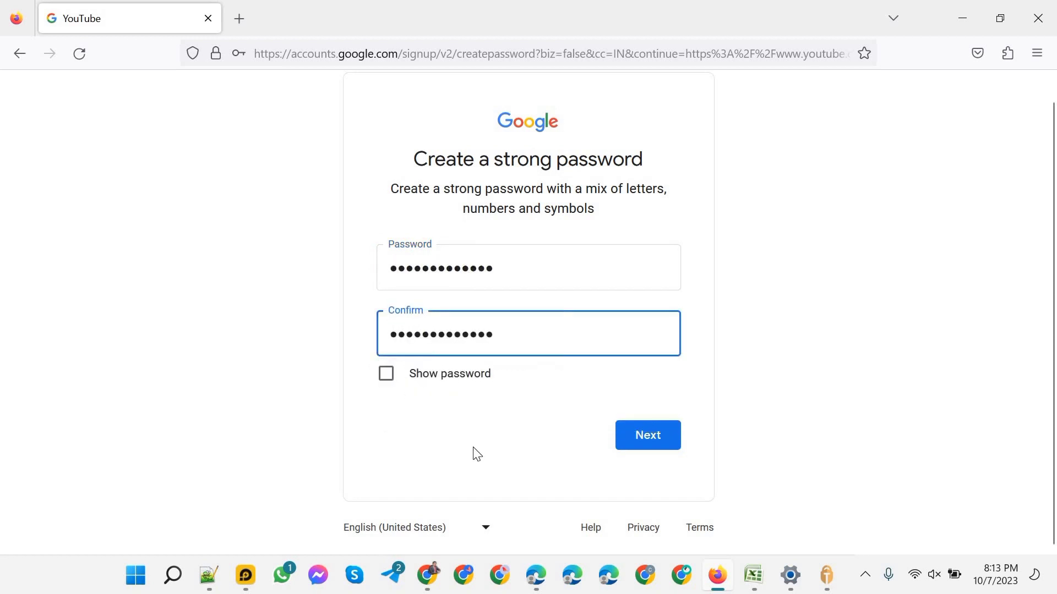
left_click(476, 454)
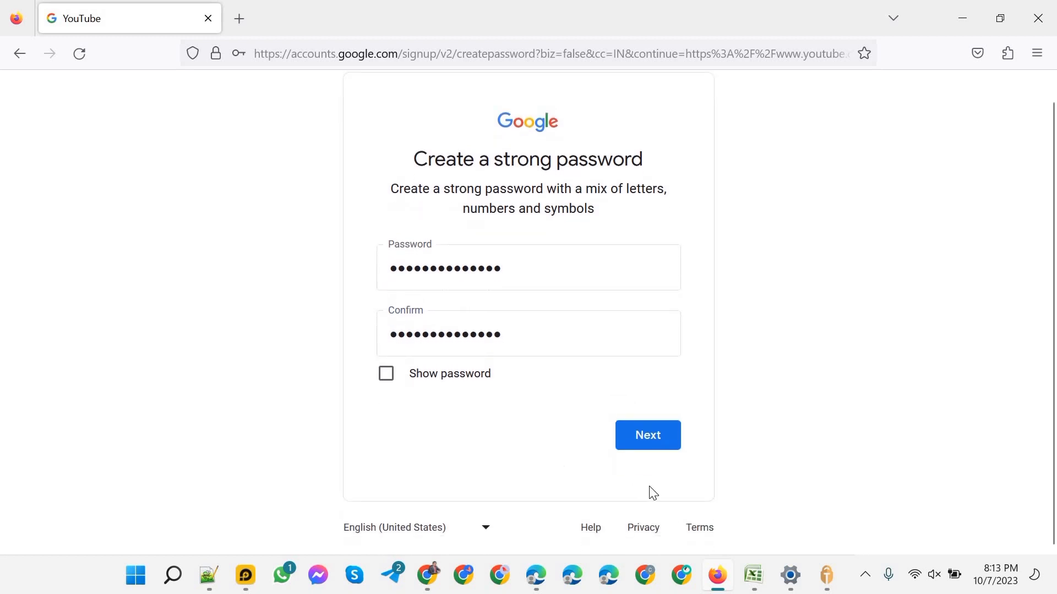
left_click(672, 438)
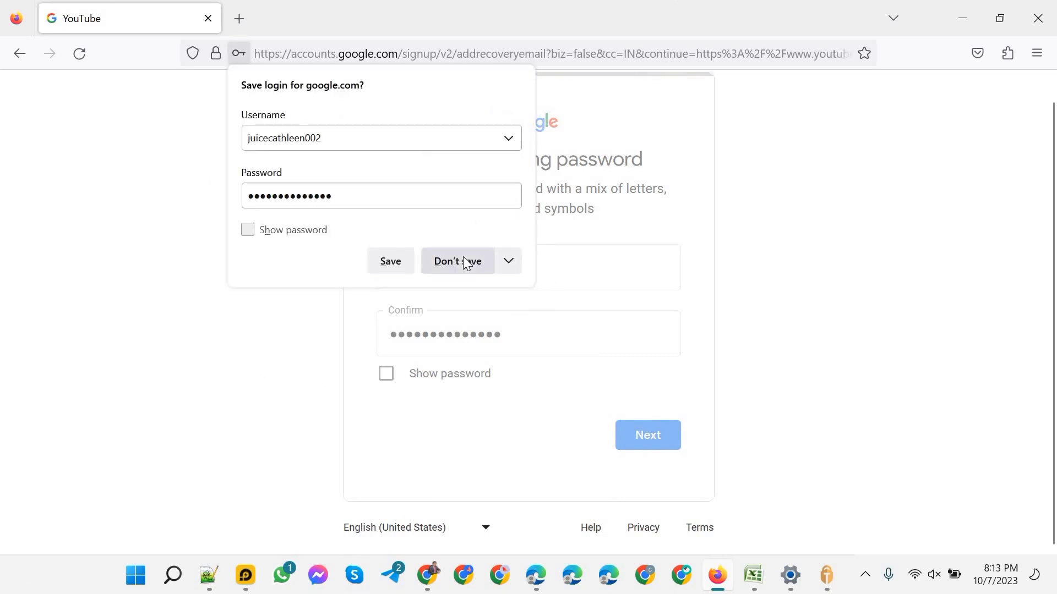
left_click(465, 263)
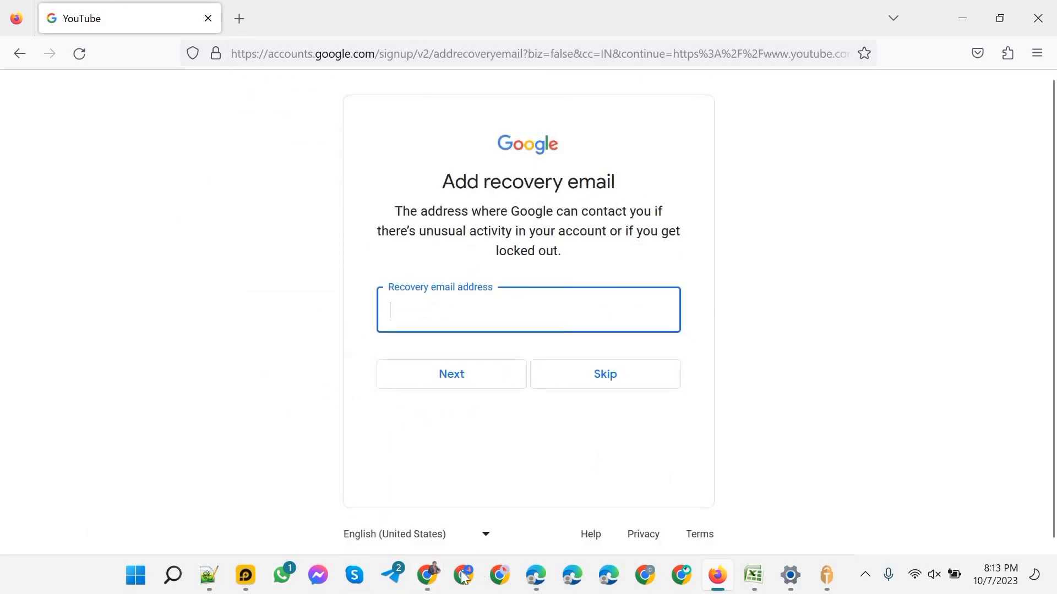
left_click(432, 578)
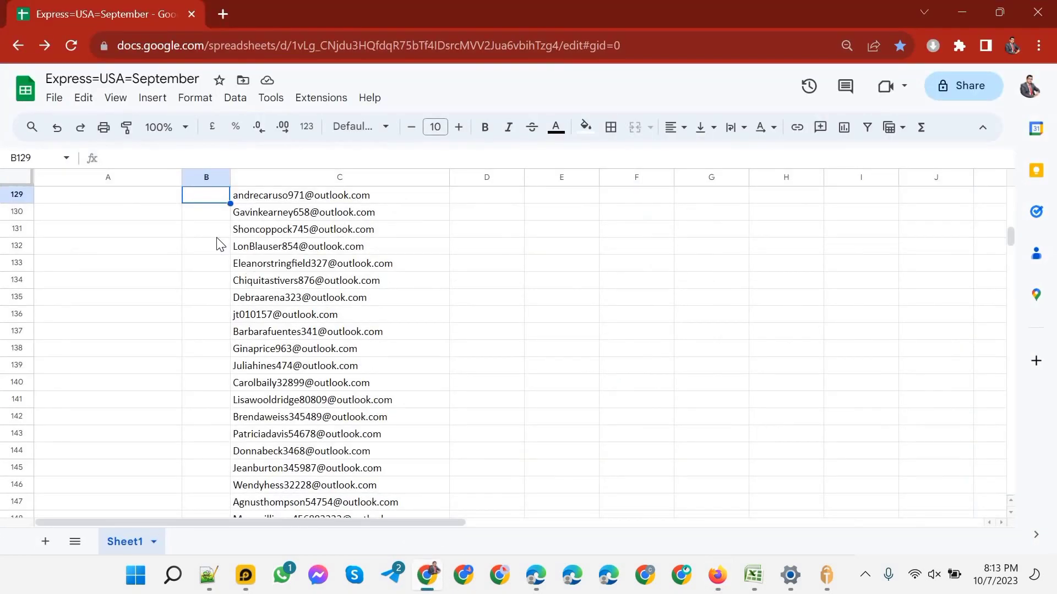
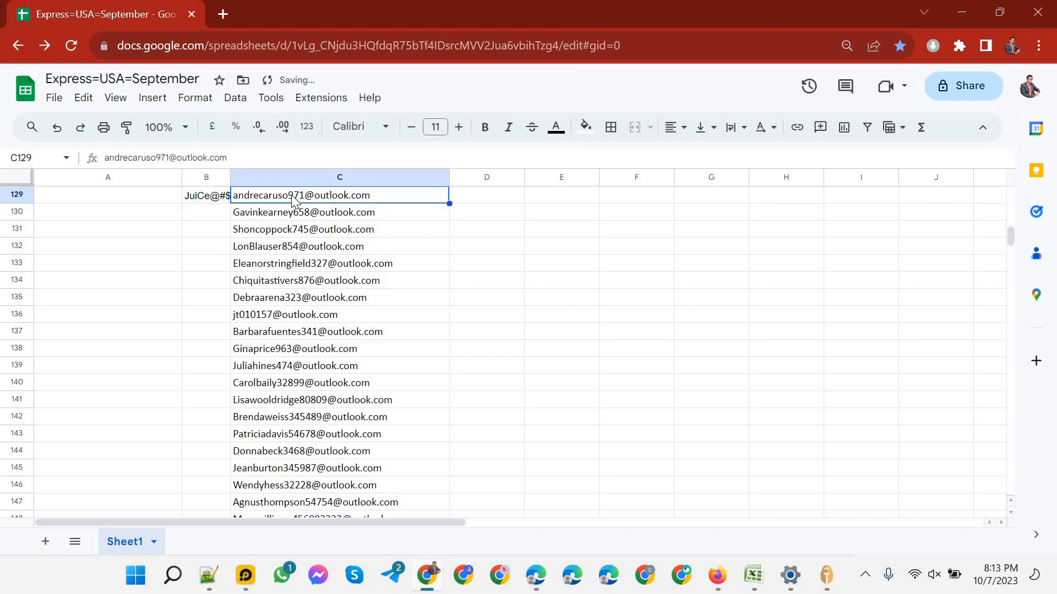
Copy the email address in cell C129 to the clipboard.
key("ctrl+c")
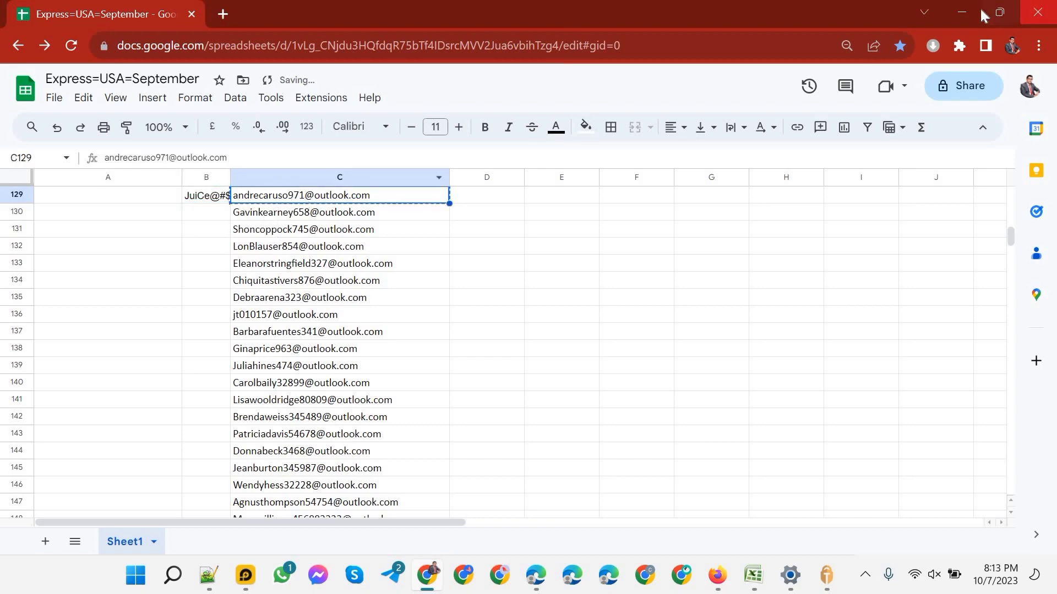
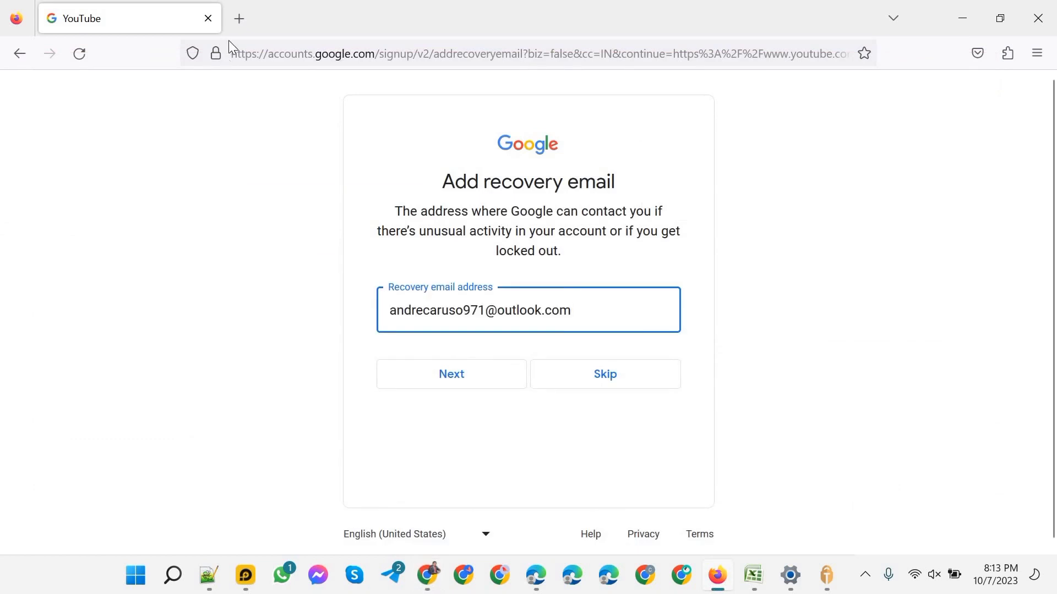
In a new tab, load the YouTube bookmark and start creating a new Google account.
left_click(241, 16)
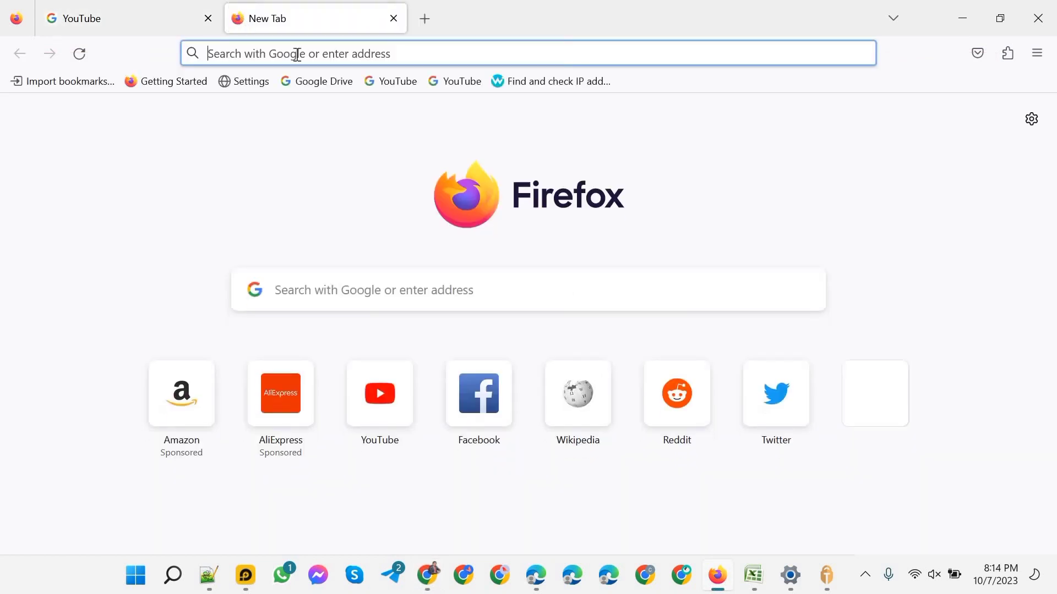
left_click(384, 83)
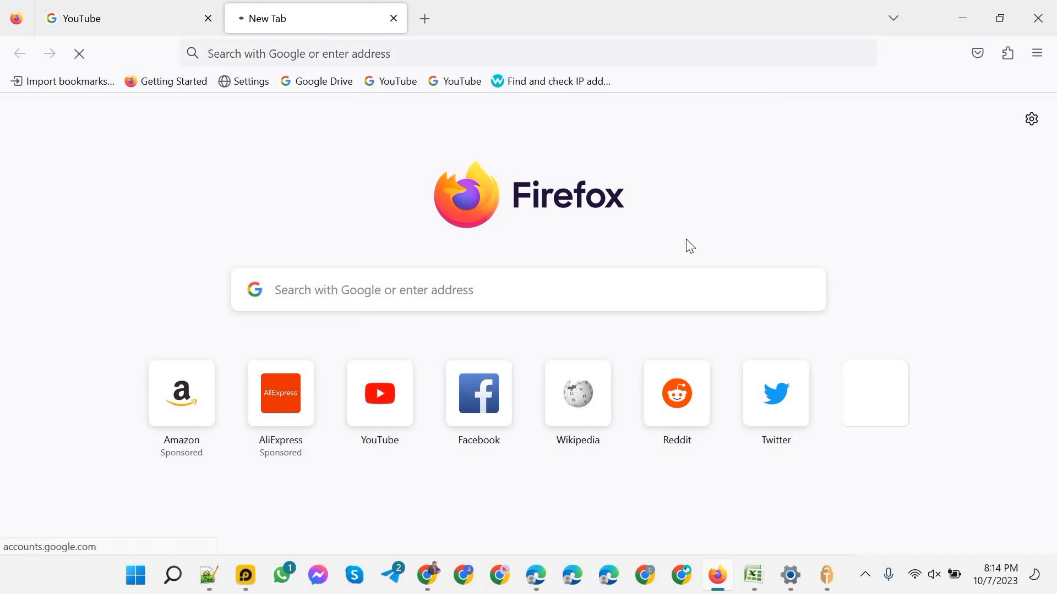
left_click(305, 81)
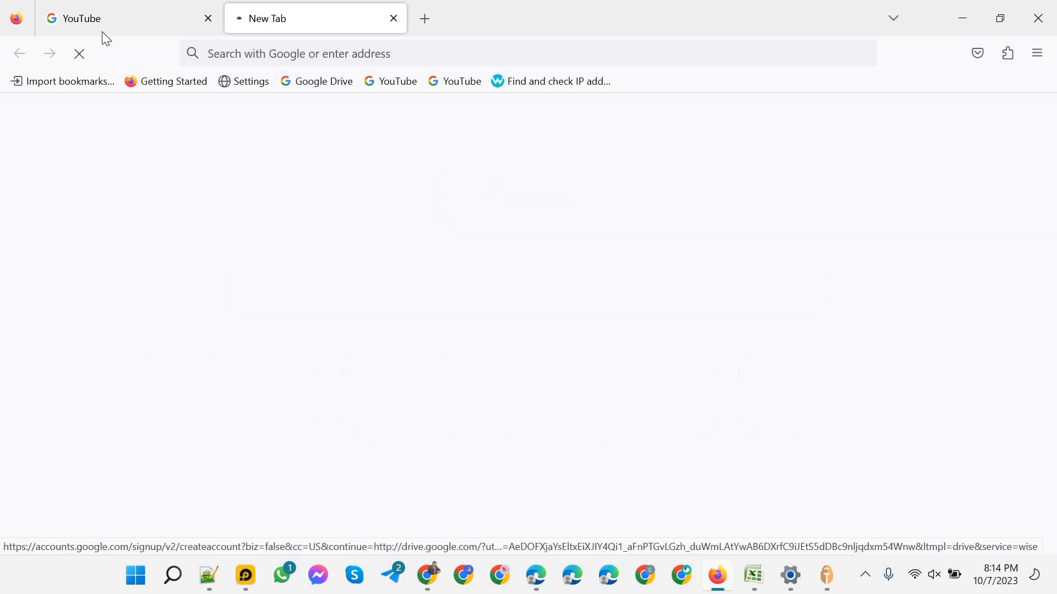
left_click(99, 21)
left_click(266, 22)
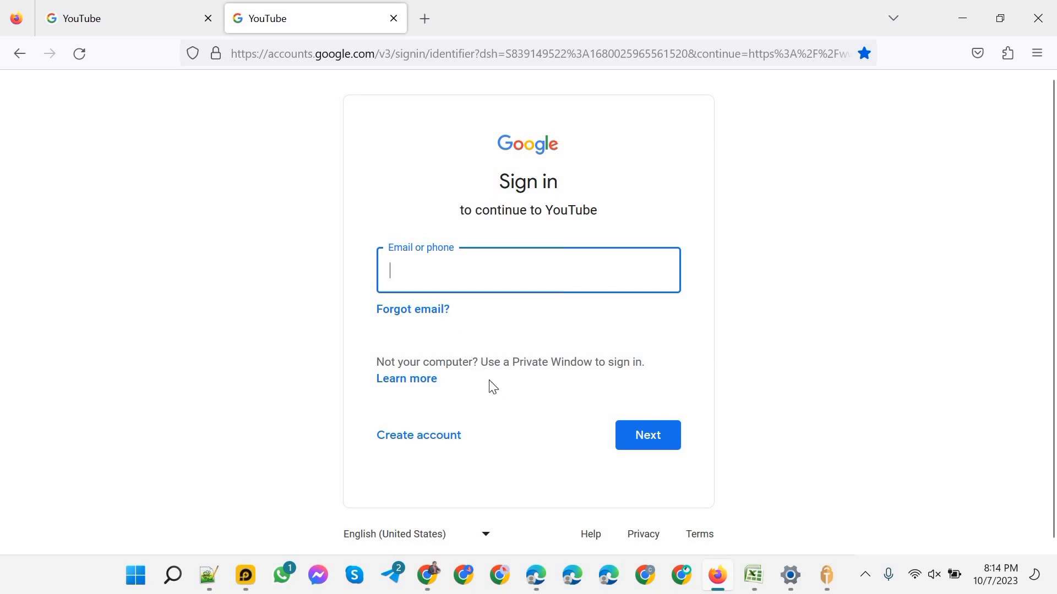
left_click(447, 441)
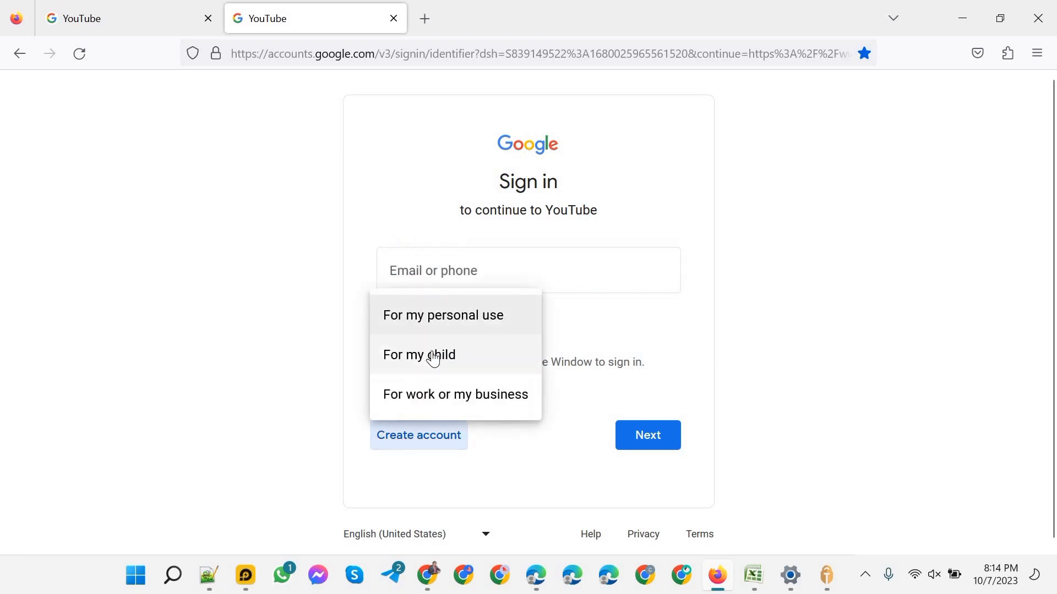
Choose an account for personal use and enter the first and last name.
left_click(429, 325)
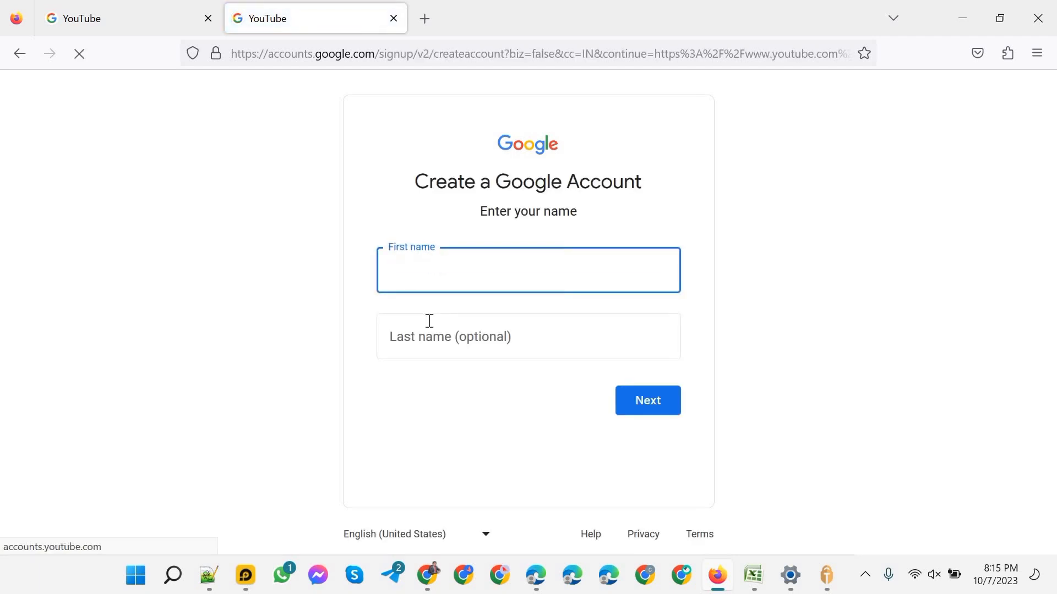
left_click(448, 326)
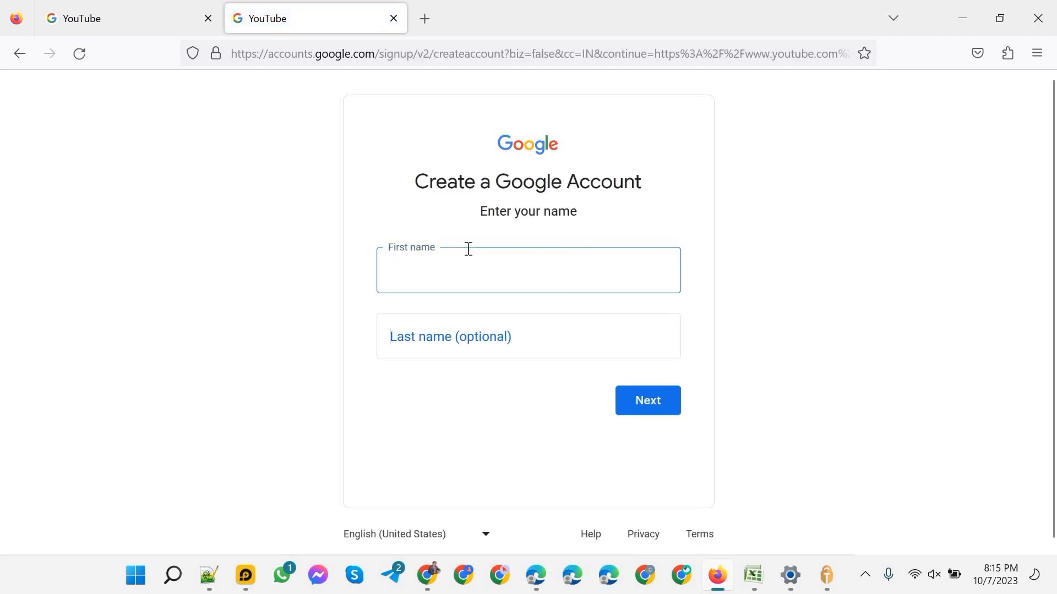
left_click(465, 263)
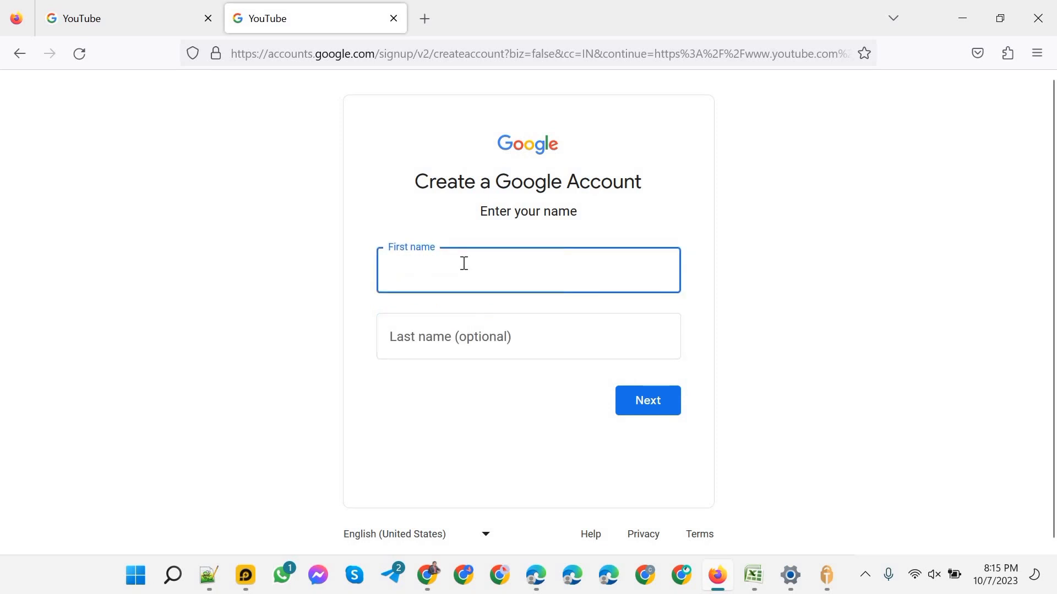
type("Dorina")
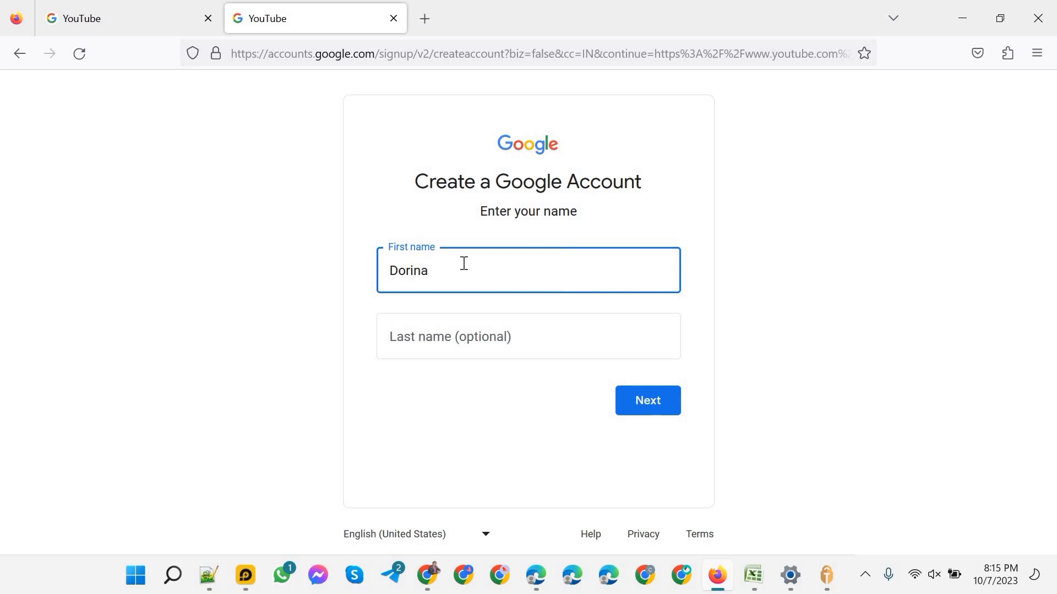
key("Tab")
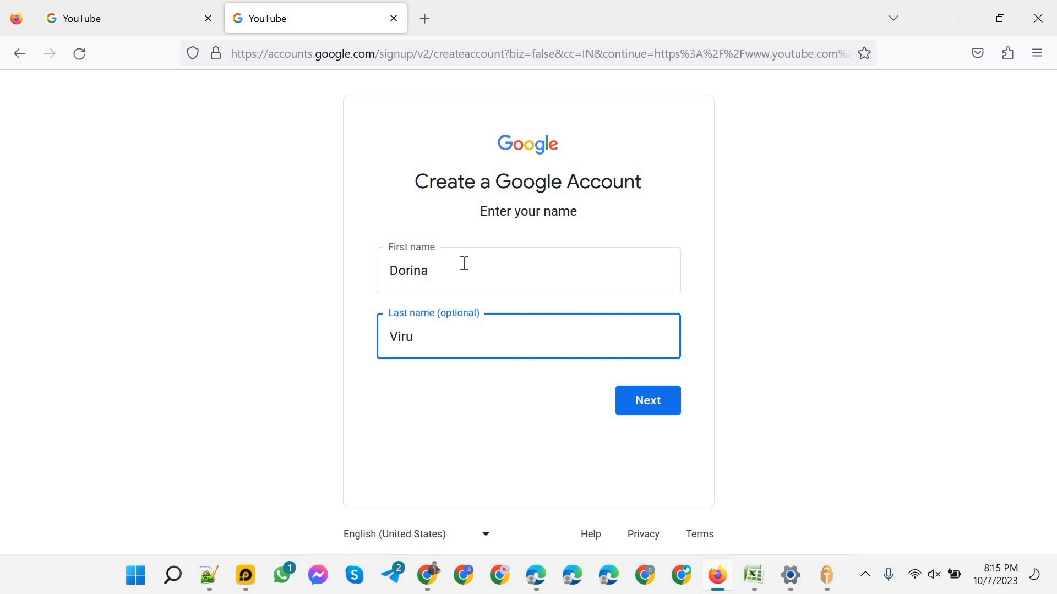
key("Return")
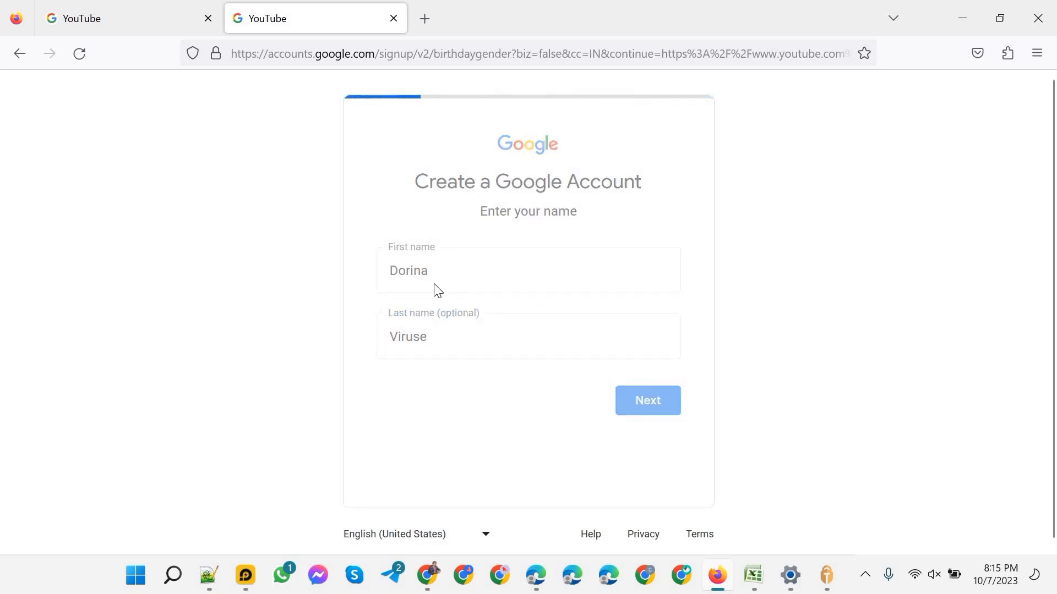
Set the birthday to March 15, 1989 and gender to Female, then continue.
left_click(418, 286)
left_click(415, 351)
left_click(502, 279)
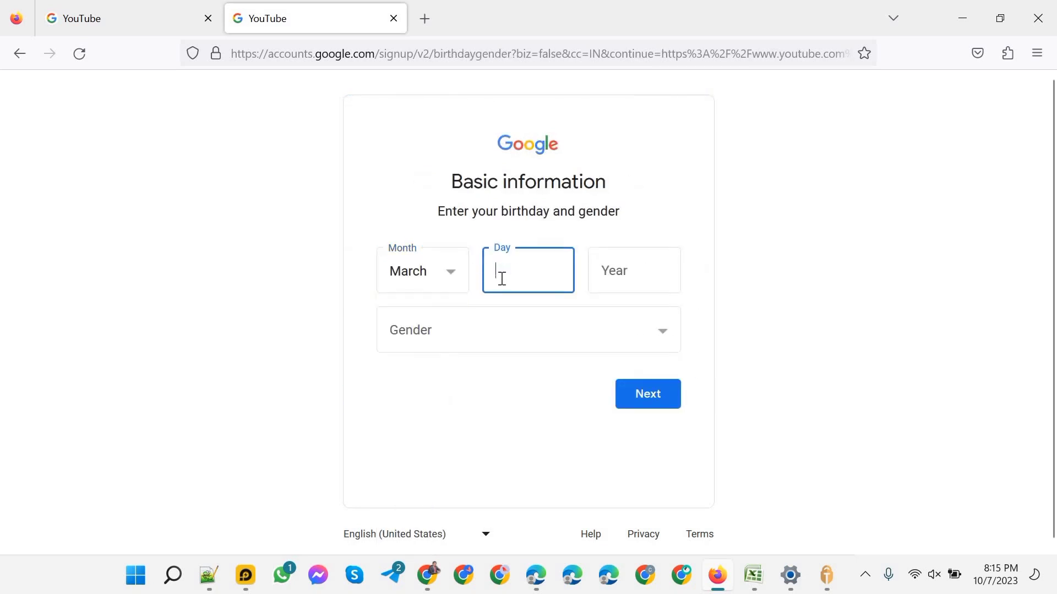
type("15")
left_click(631, 276)
type("19")
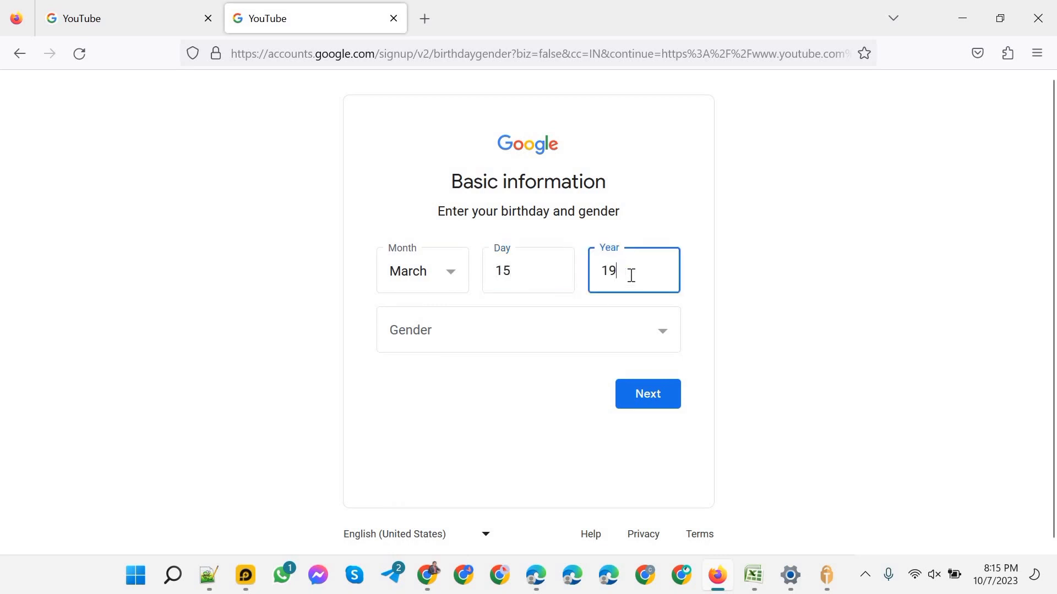
type("89")
left_click(587, 340)
key("Return")
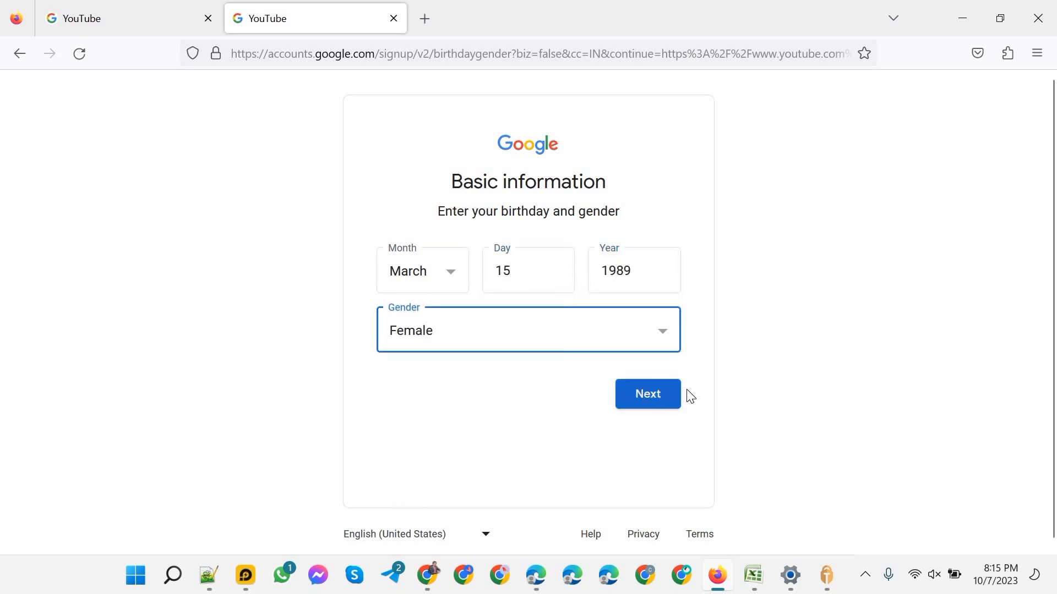
left_click(675, 394)
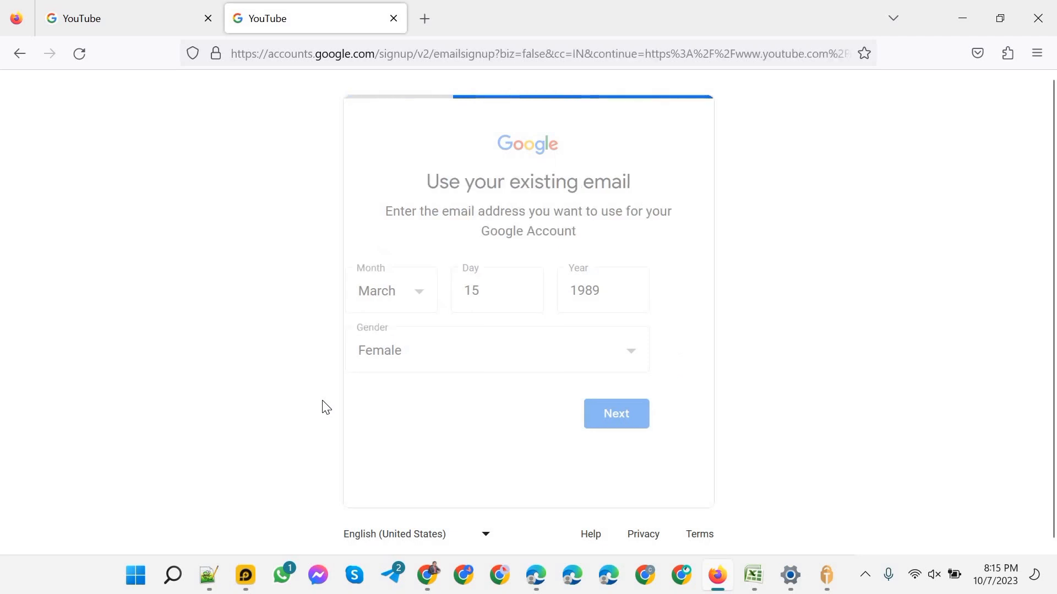
Create a custom Gmail address instead of using an existing email.
left_click(491, 348)
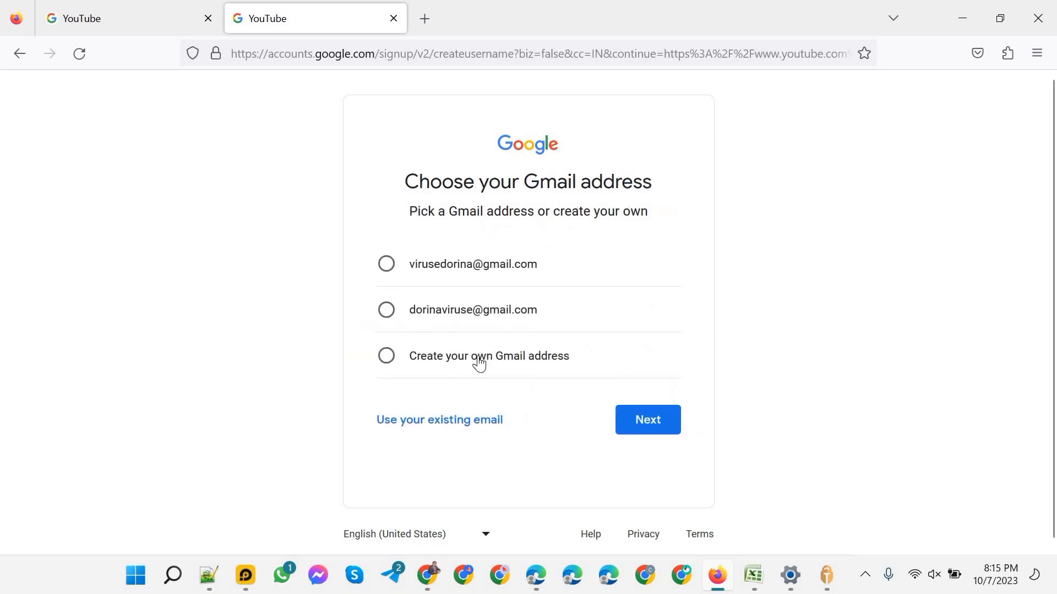
left_click(479, 361)
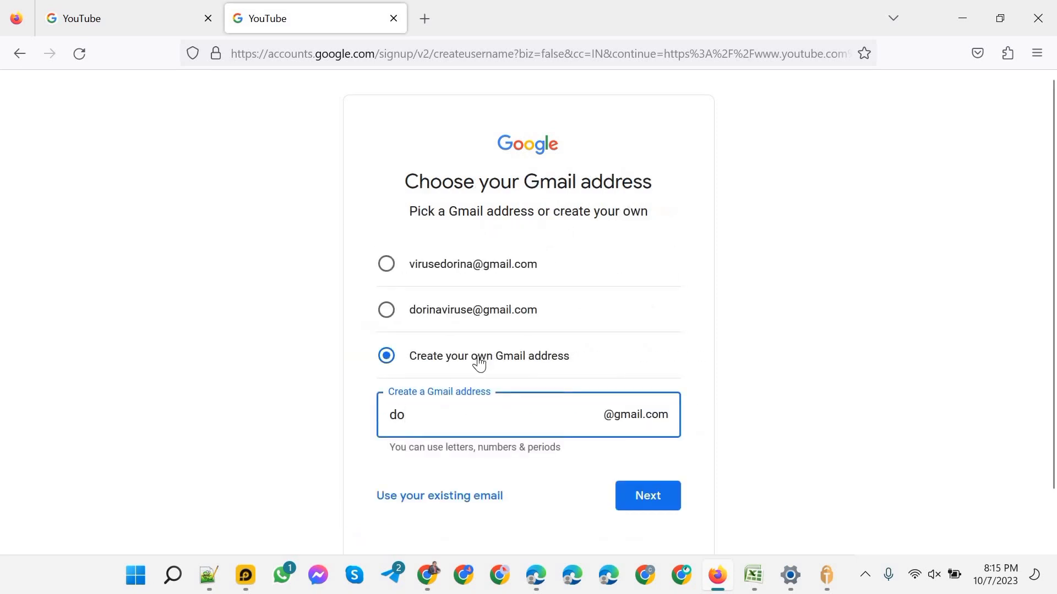
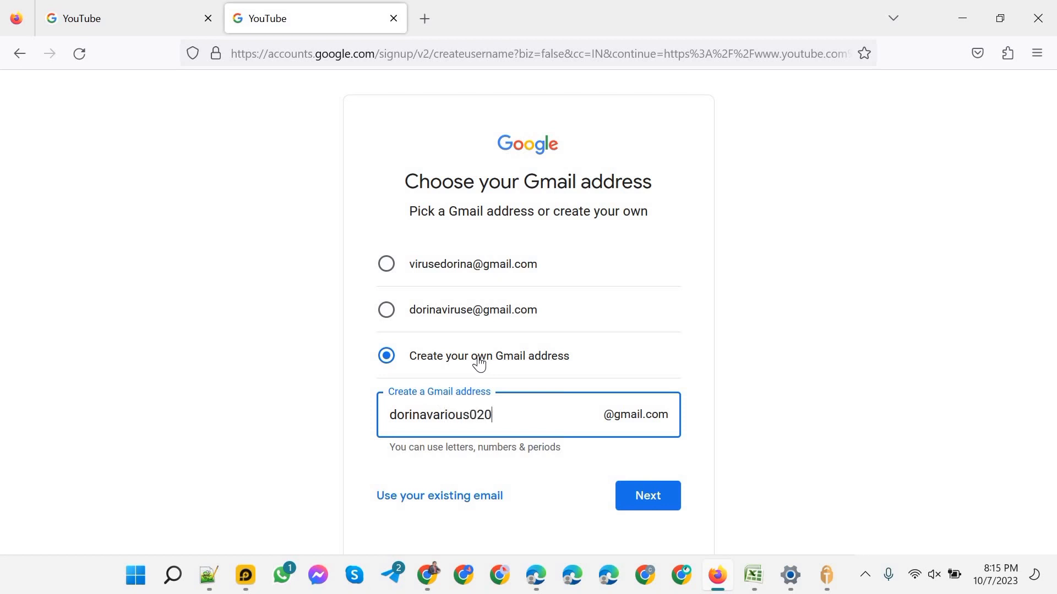
key("Return")
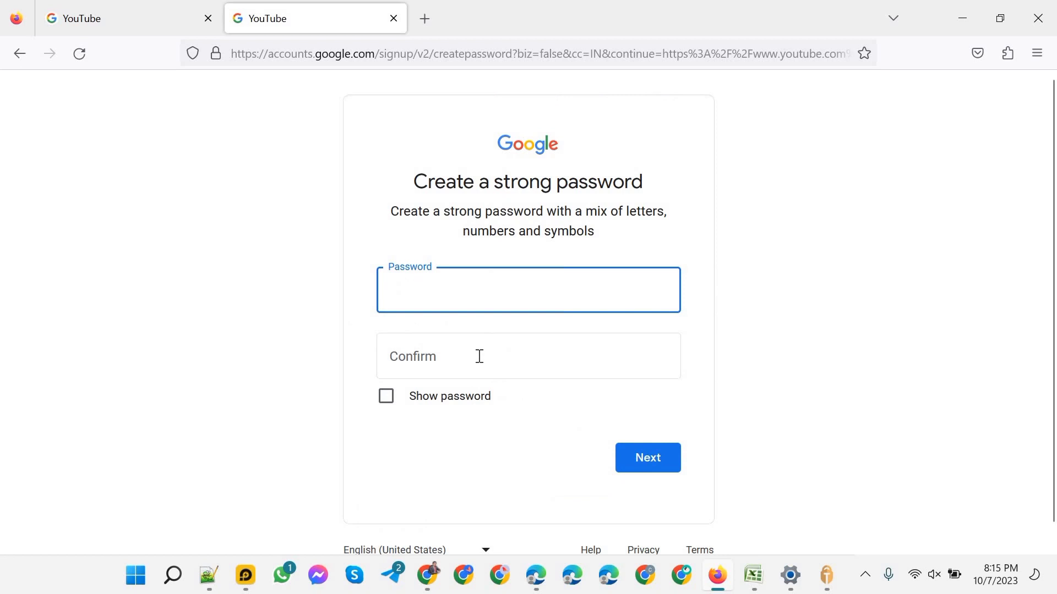
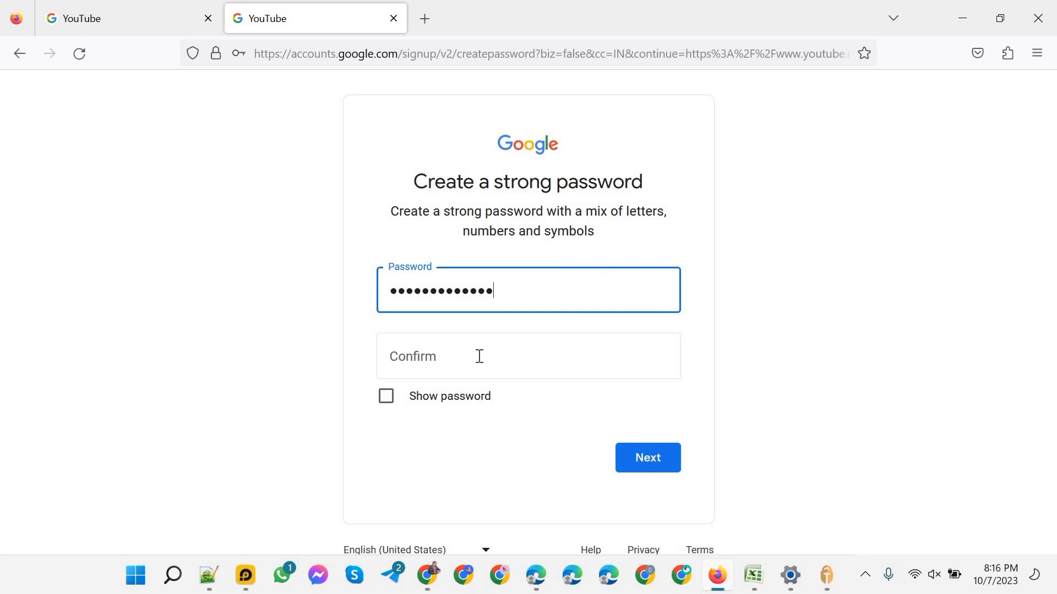
Set and confirm the account password, submit it, and decline saving the login.
left_click(450, 396)
left_click_drag(487, 291, 349, 295)
key("ctrl+c")
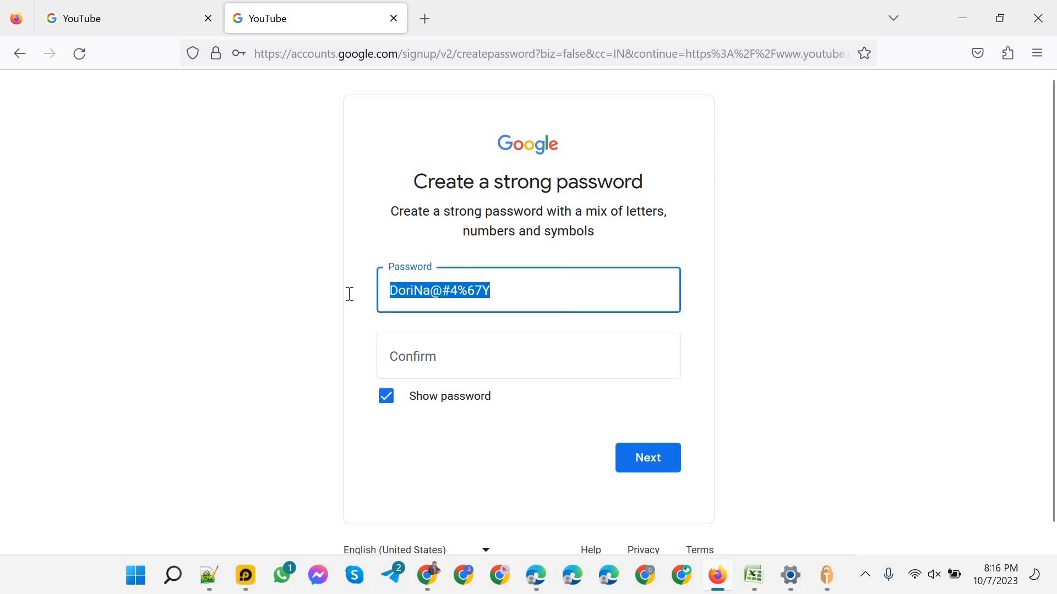
left_click(434, 345)
key("ctrl+v")
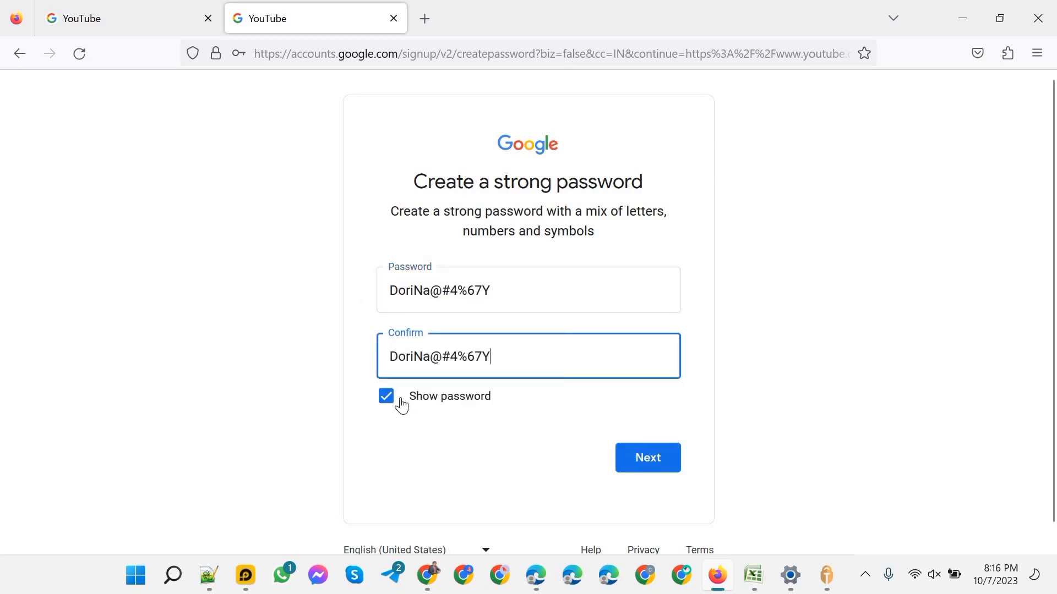
left_click(399, 403)
scroll(504, 432, "down", 1)
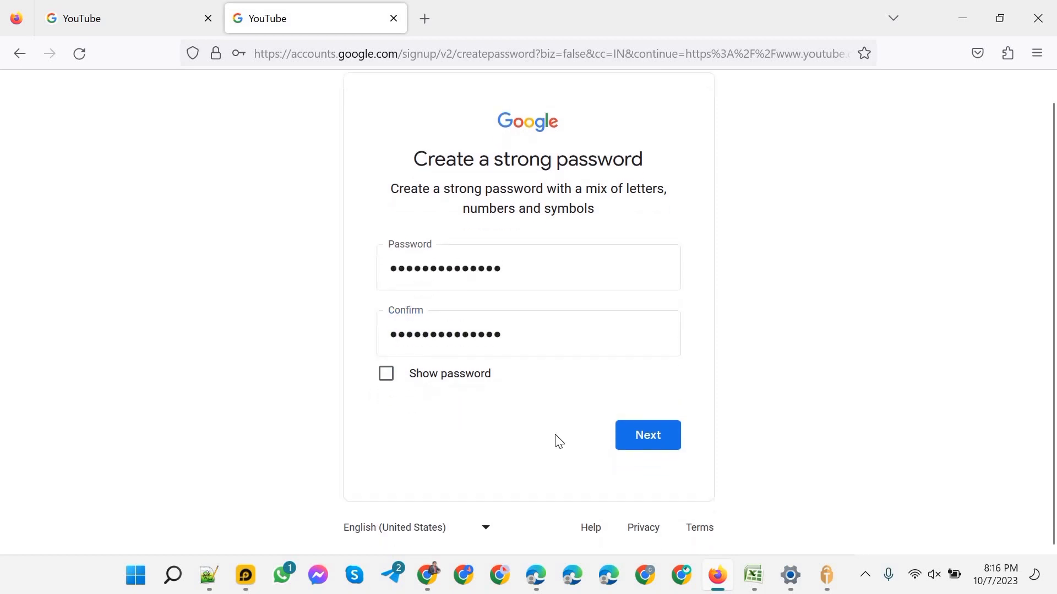
left_click(649, 447)
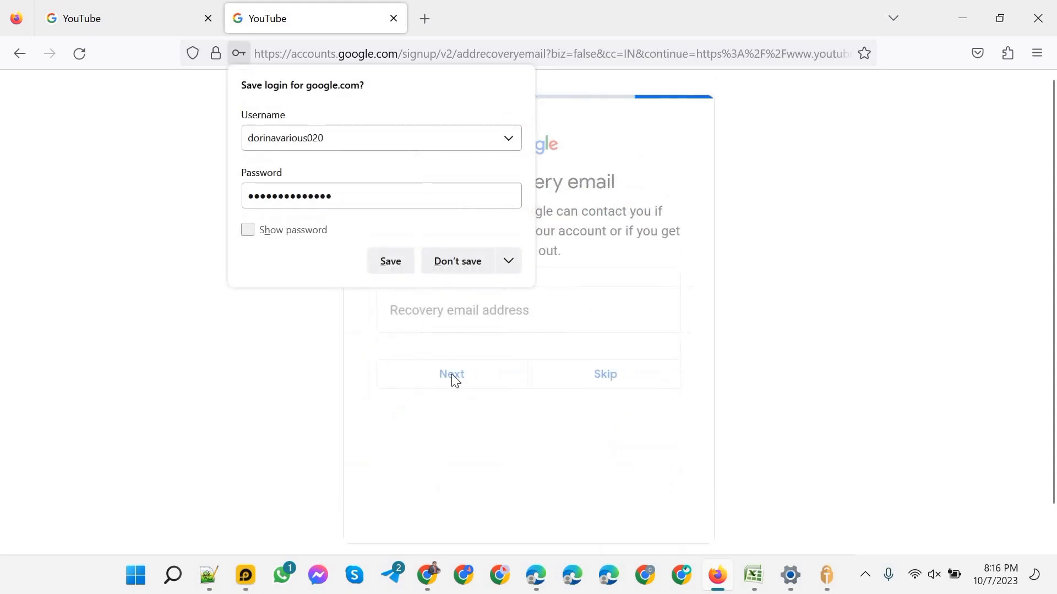
left_click(448, 261)
Paste the password into spreadsheet cell B130 and copy the recovery email from C130.
left_click(427, 575)
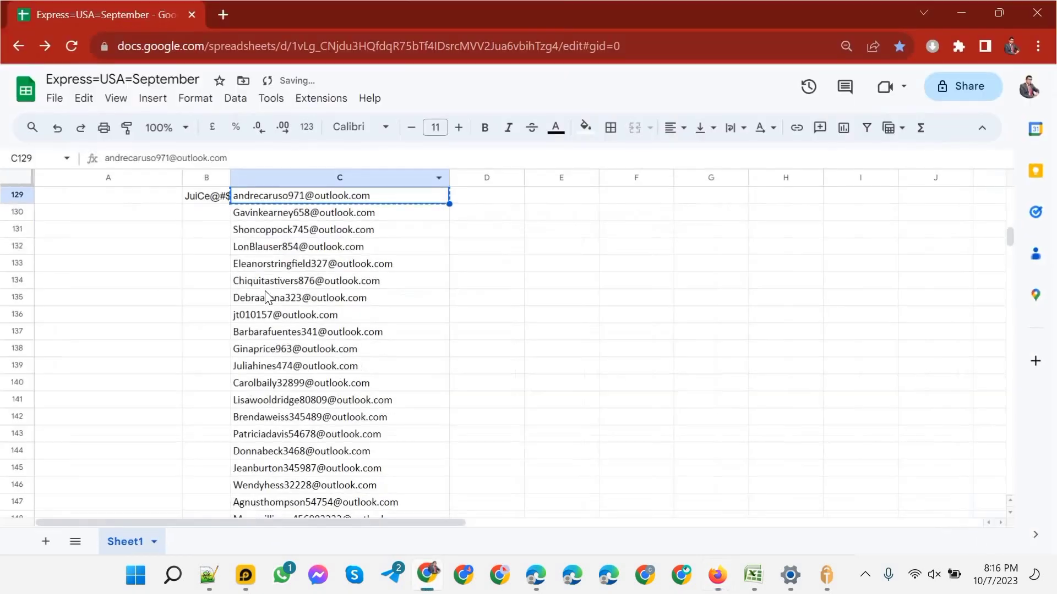
left_click(215, 210)
key("ctrl+v")
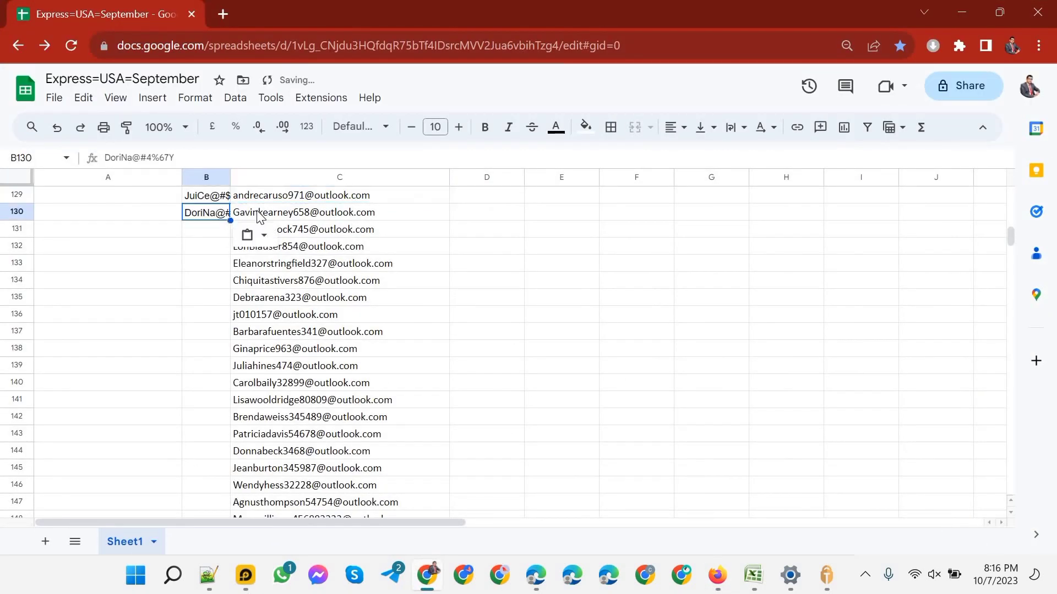
left_click(268, 216)
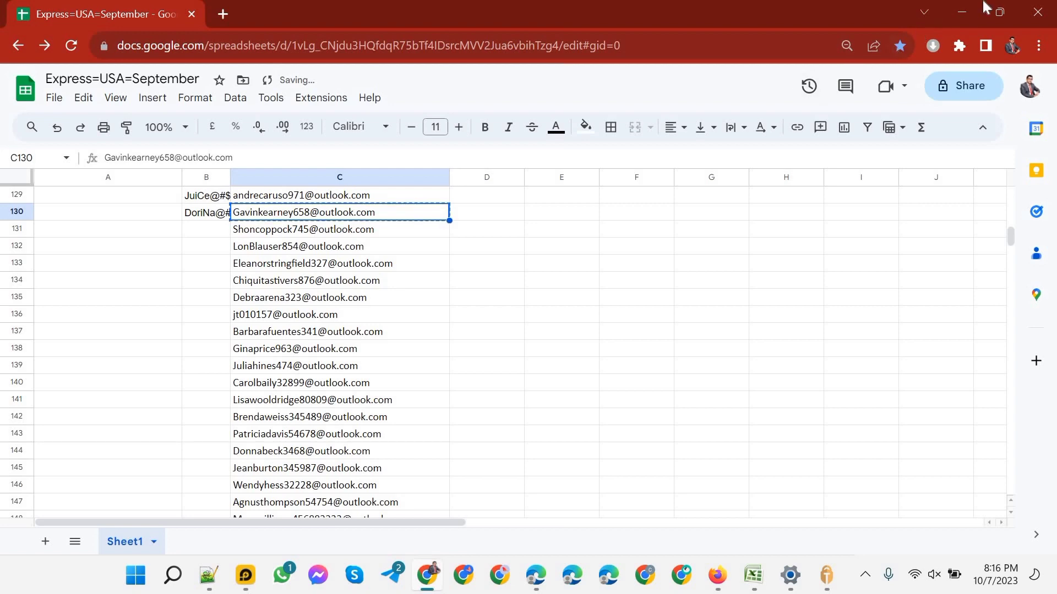
left_click(961, 13)
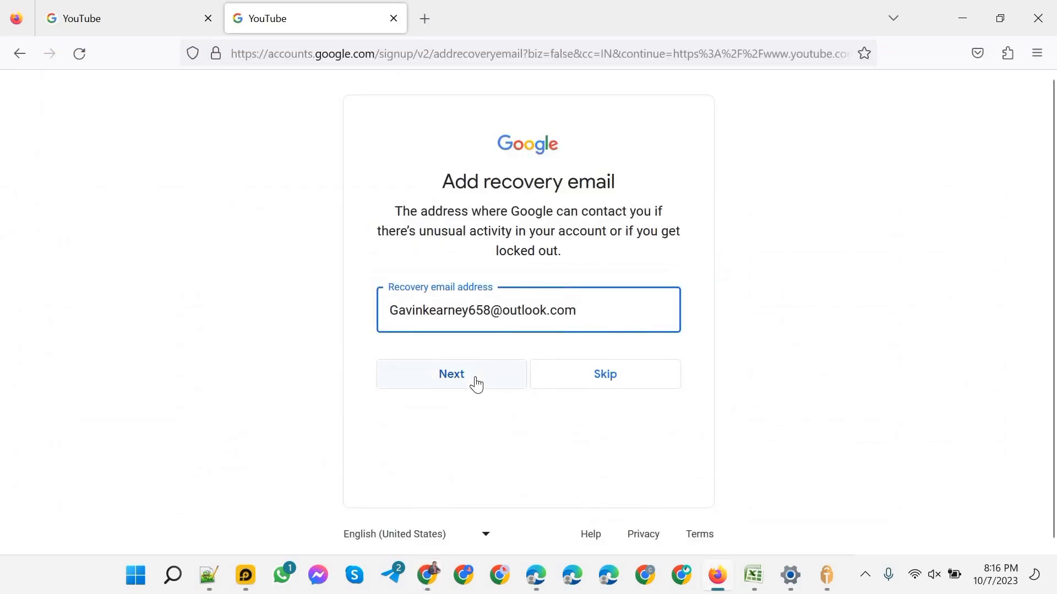
Submit the recovery email in both sign-up tabs.
left_click(475, 380)
key("ctrl+shift+Tab")
left_click(477, 384)
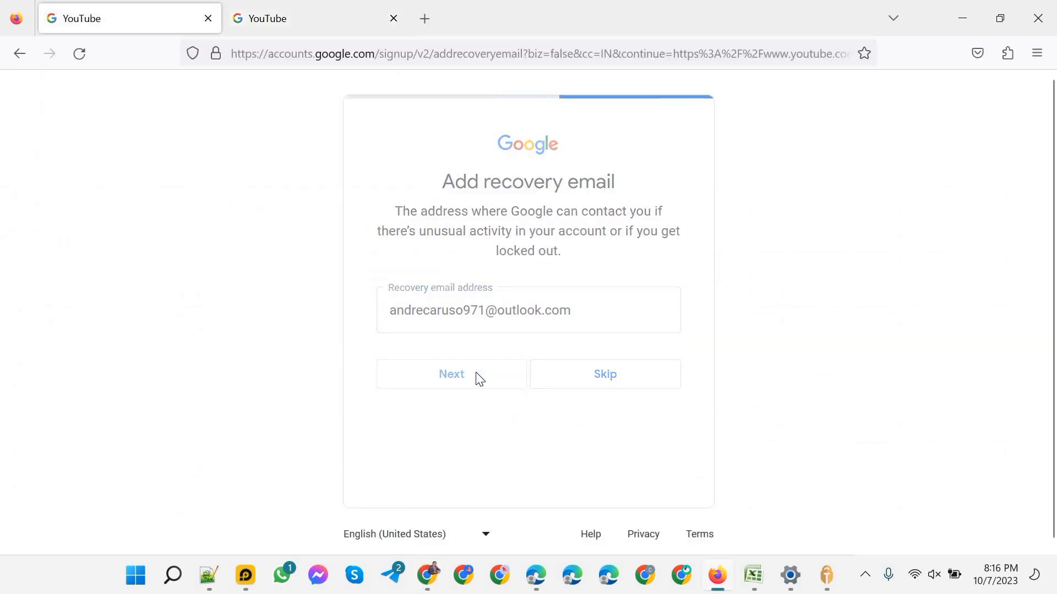
key("ctrl+Tab")
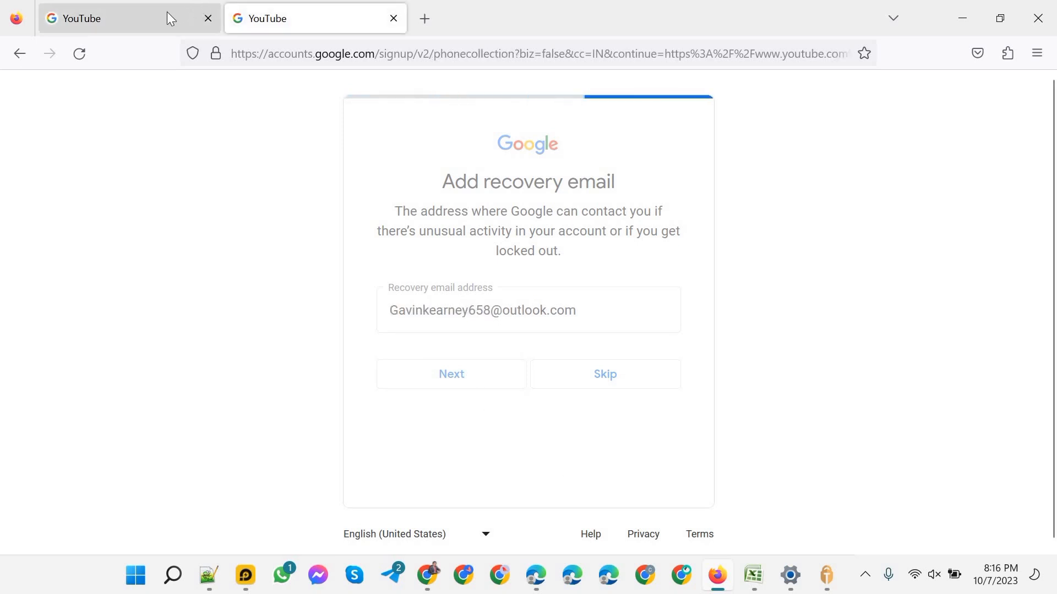
Skip adding a phone number in both sign-up tabs.
left_click(167, 14)
left_click(278, 16)
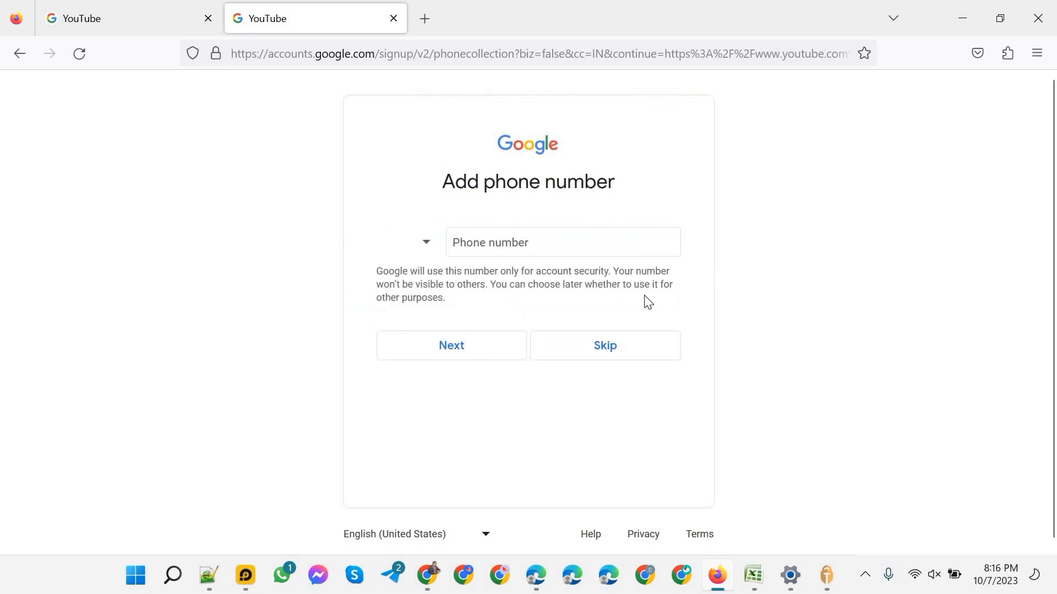
left_click(109, 16)
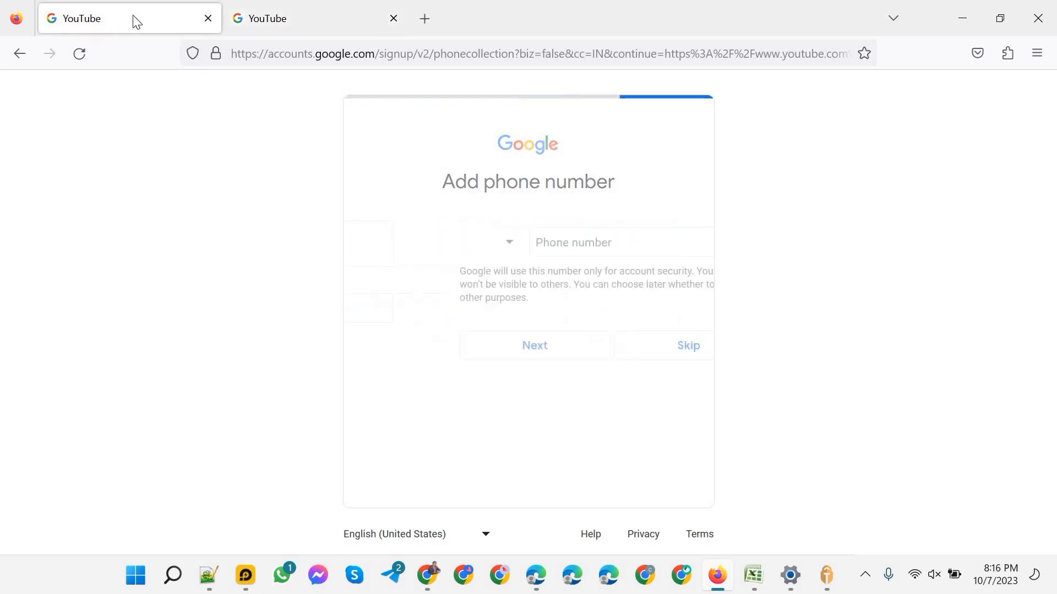
left_click(266, 22)
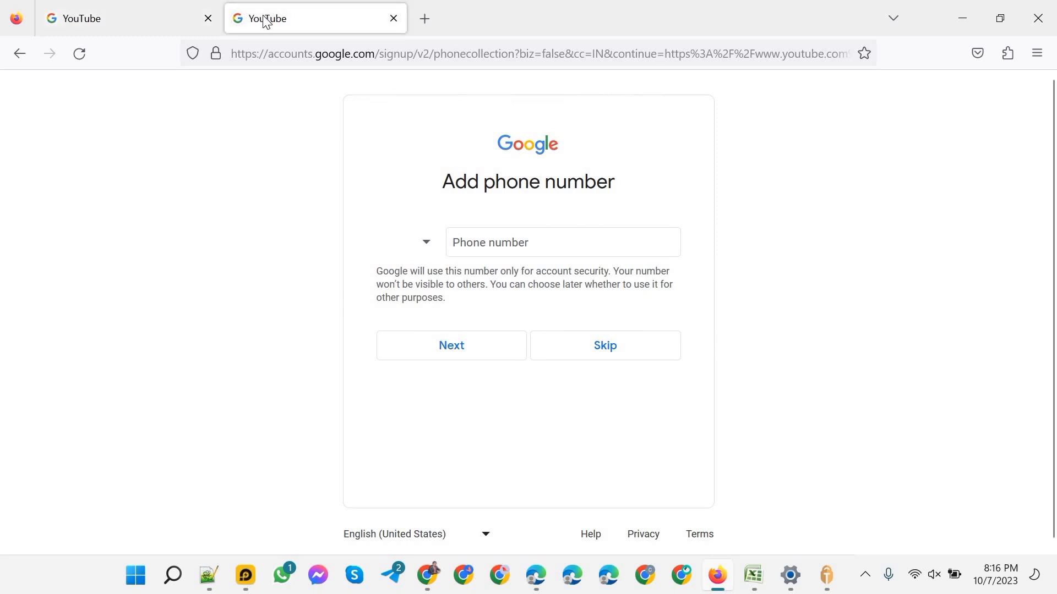
left_click(144, 10)
left_click(604, 367)
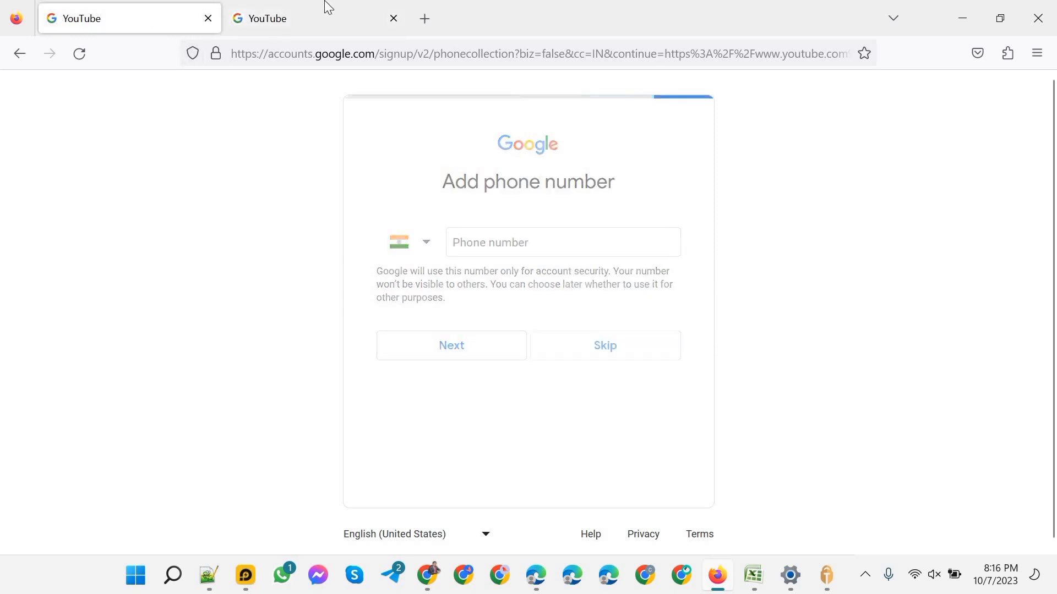
left_click(325, 8)
left_click(585, 364)
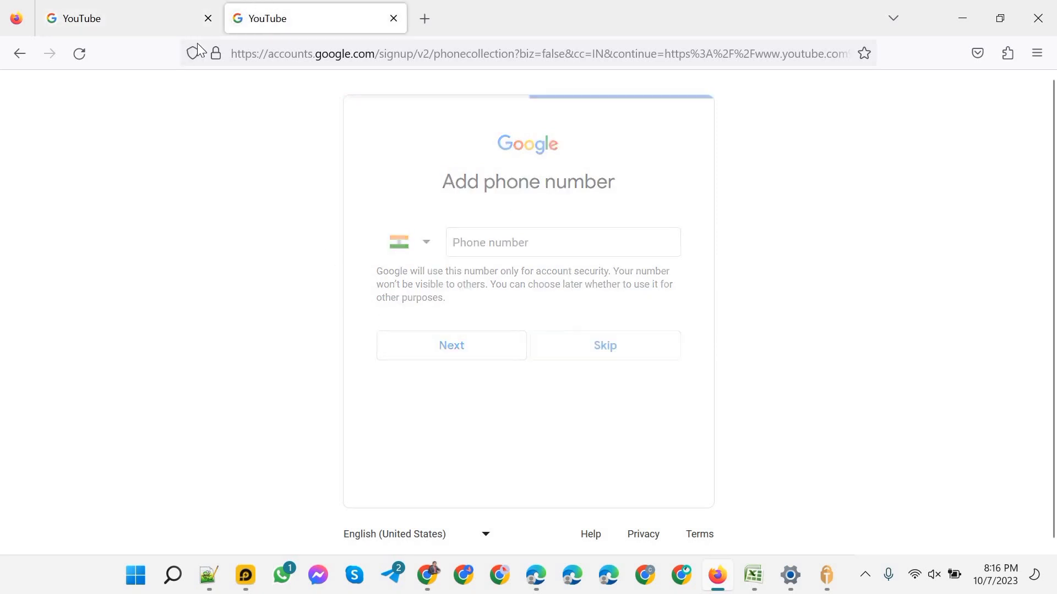
left_click(92, 11)
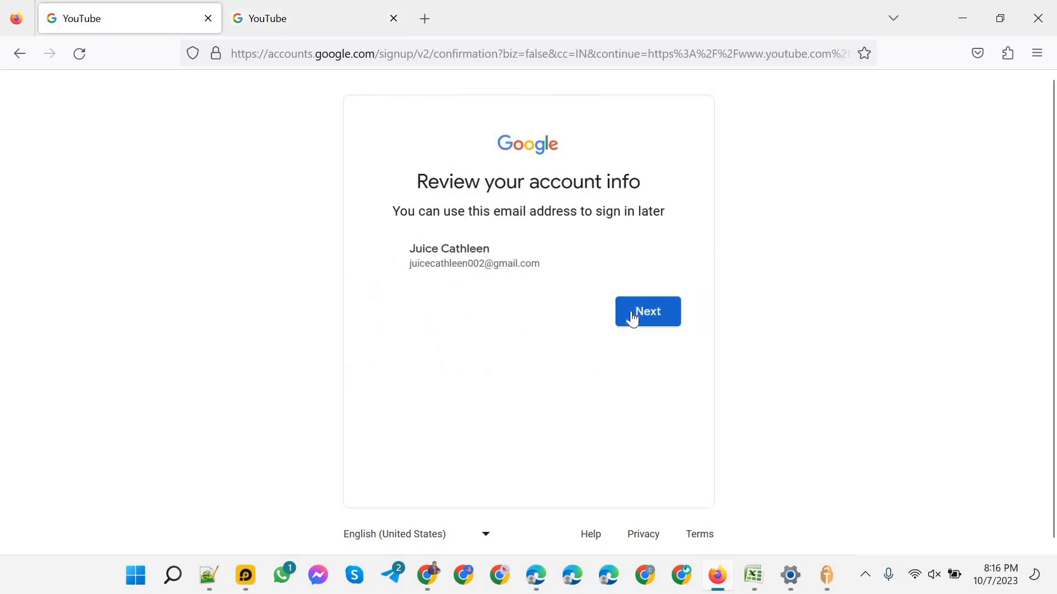
Confirm the account details on Review your account info in both tabs.
left_click(632, 315)
left_click(272, 21)
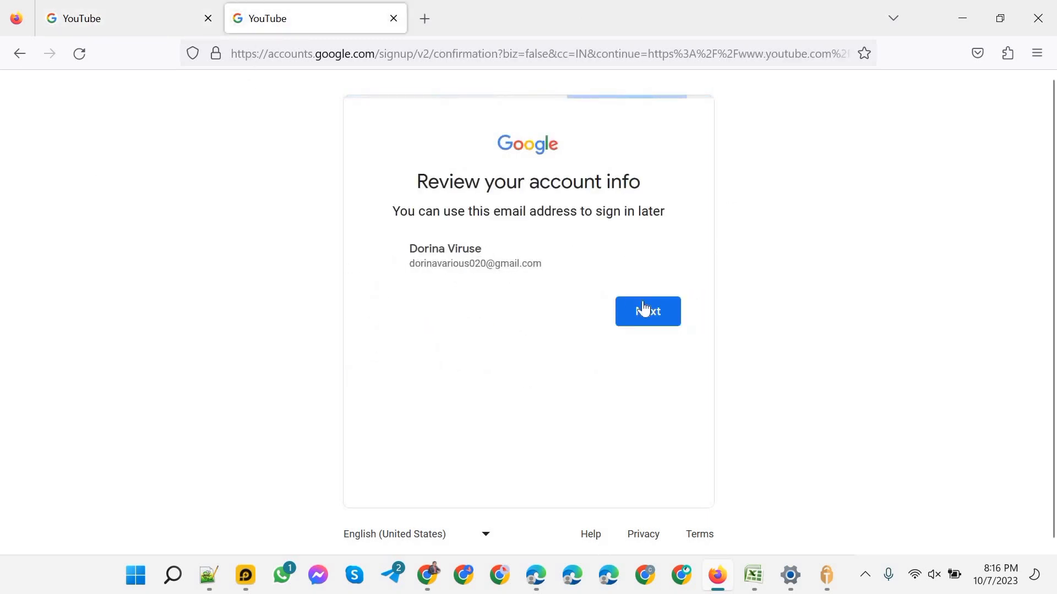
left_click(649, 314)
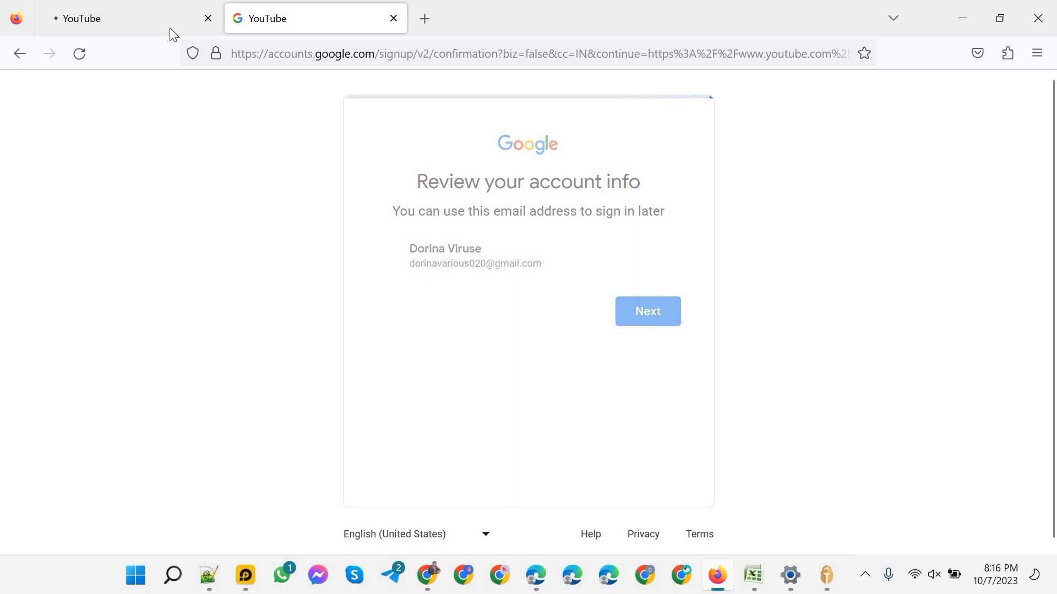
left_click(143, 17)
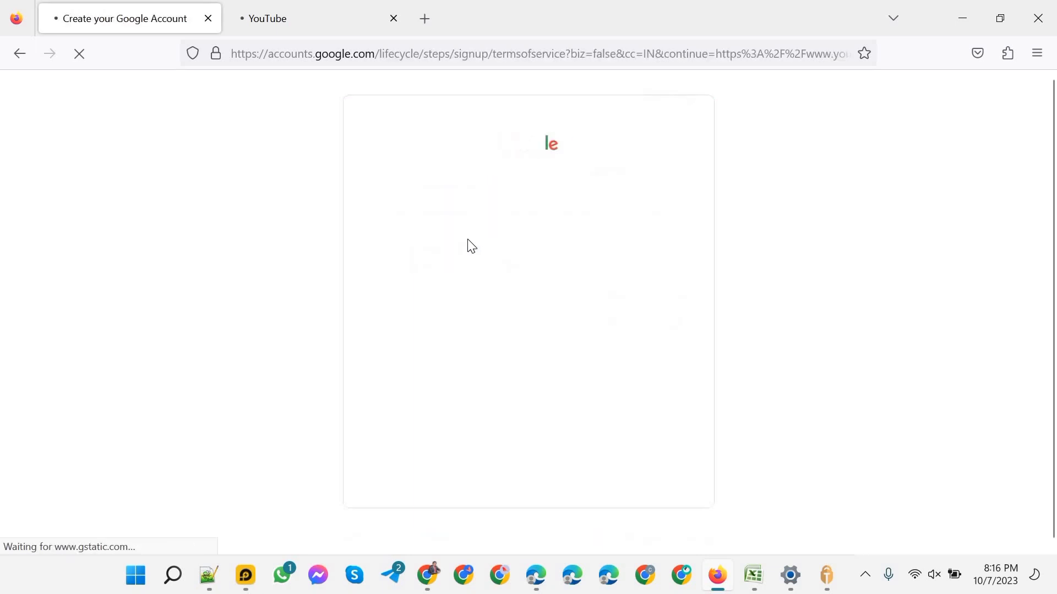
Scroll through Privacy and Terms and agree to the terms for the second account.
scroll(515, 297, "down", 15)
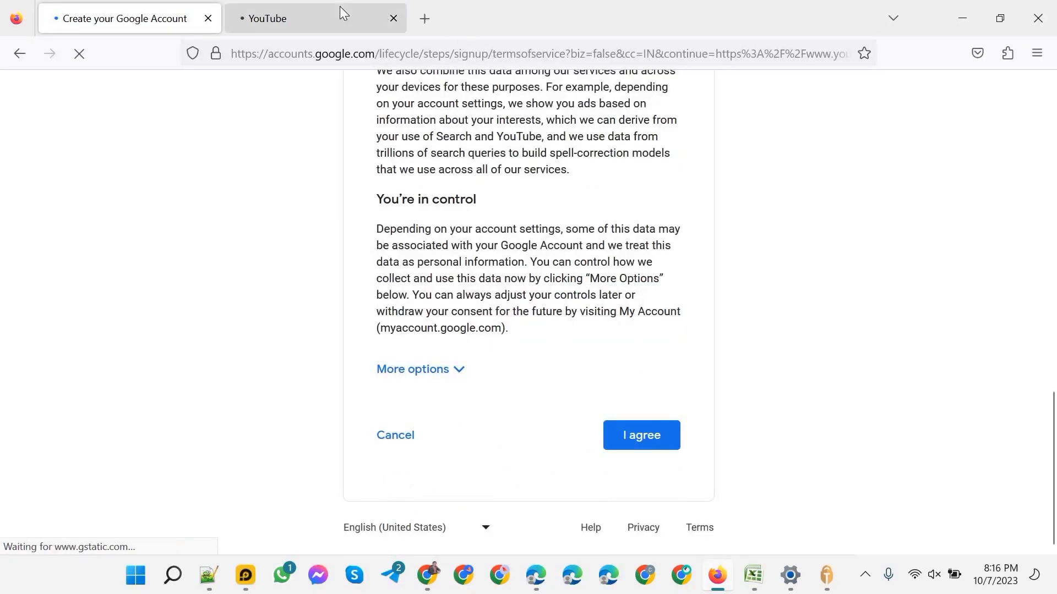
left_click(339, 7)
left_click(194, 28)
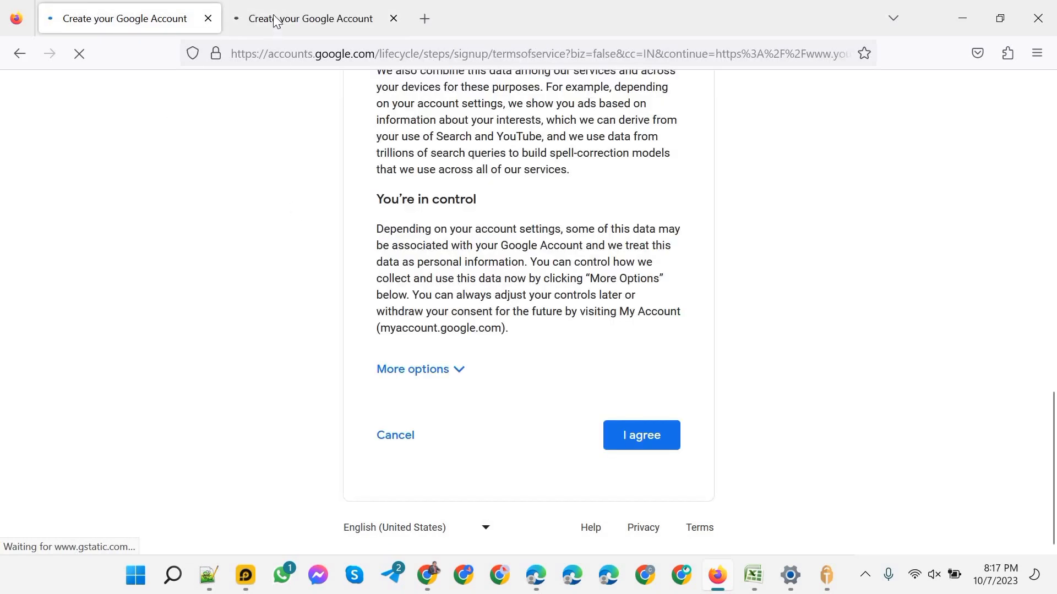
left_click(276, 21)
left_click(159, 19)
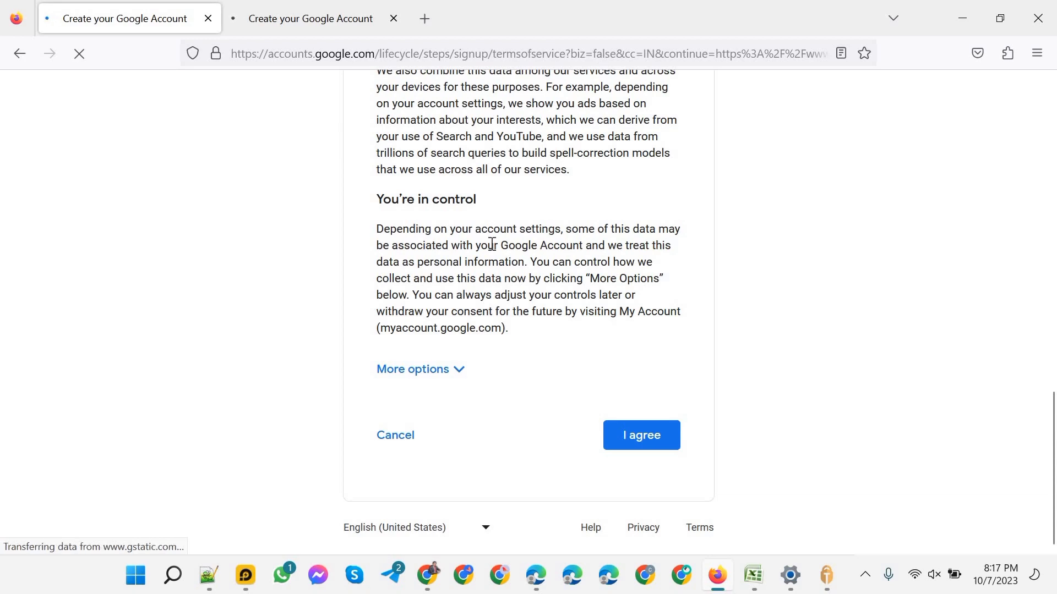
key("ctrl+Tab")
key("ctrl+Tab")
key("ctrl+Tab")
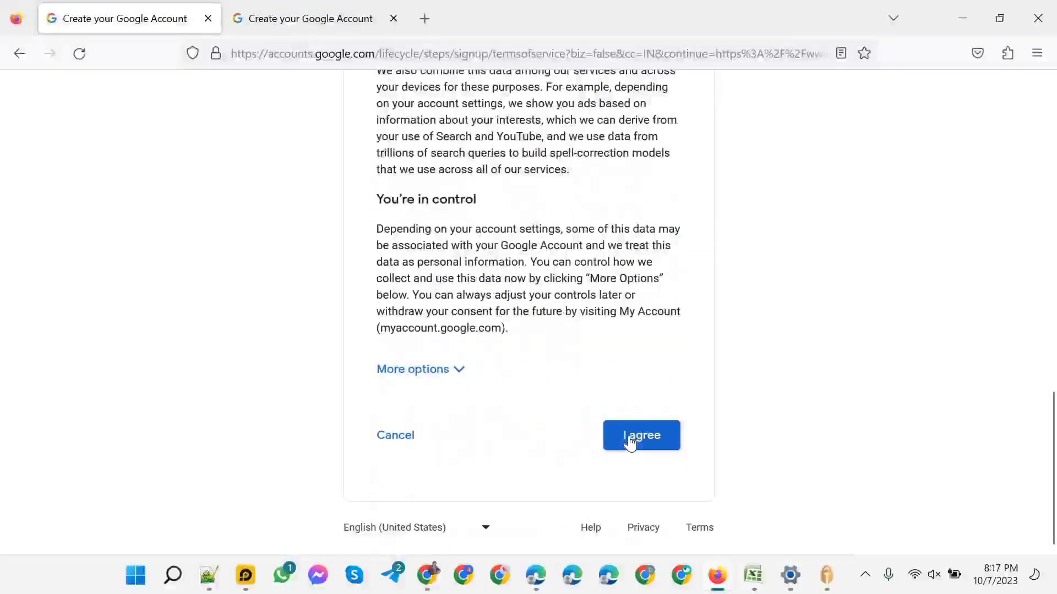
left_click(634, 437)
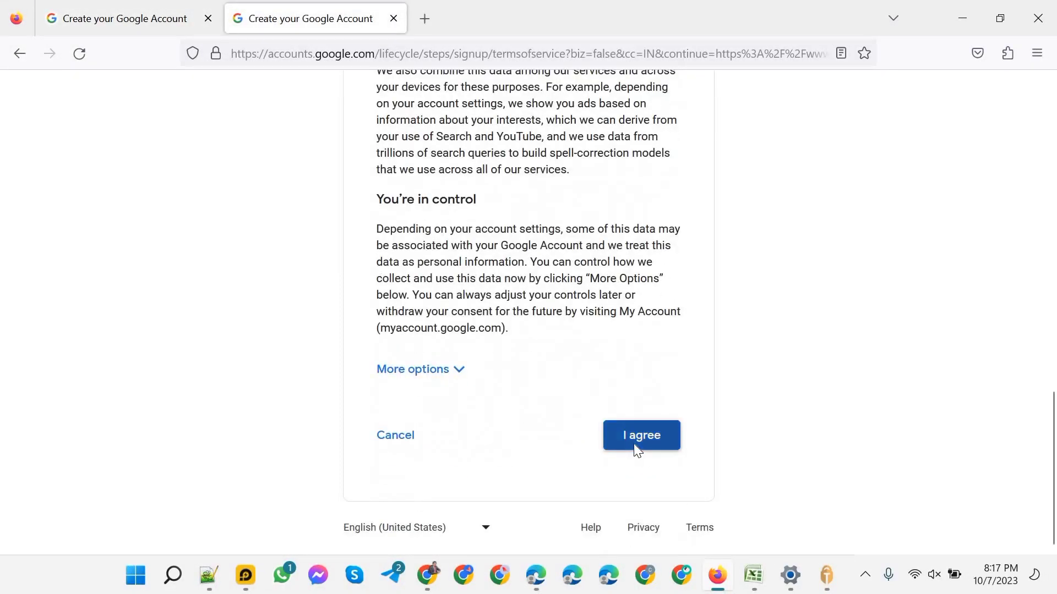
left_click(83, 19)
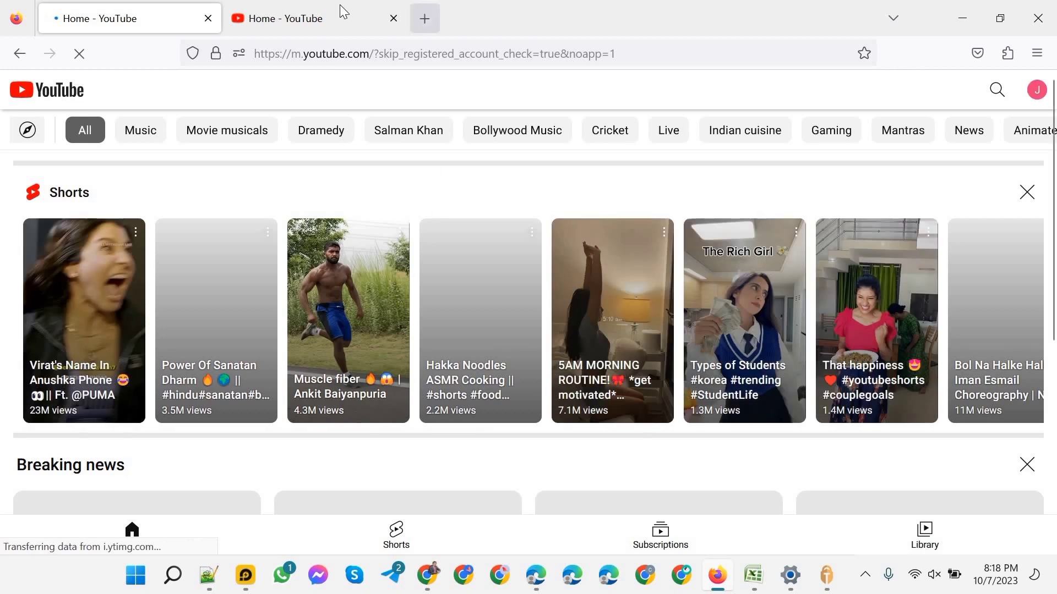
Copy the first account's Gmail address from its YouTube account menu.
left_click(296, 9)
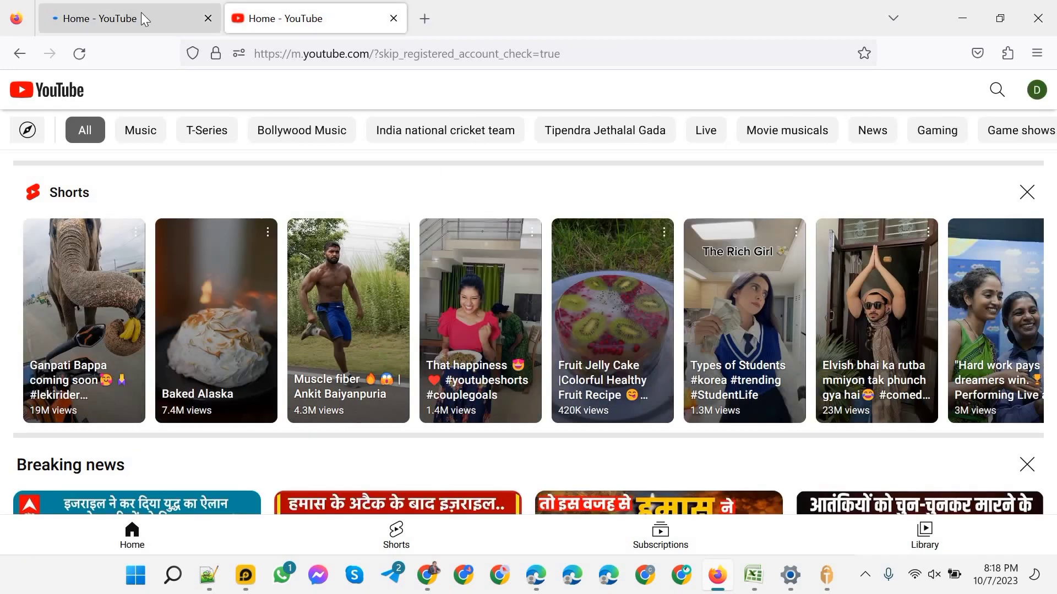
left_click(145, 19)
left_click(1037, 91)
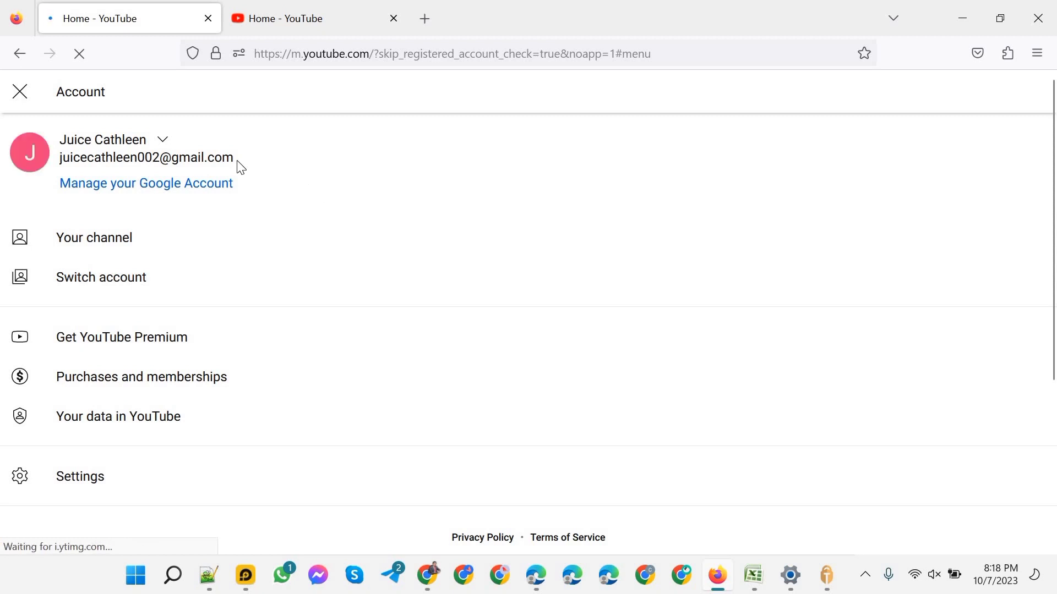
left_click_drag(234, 158, 59, 170)
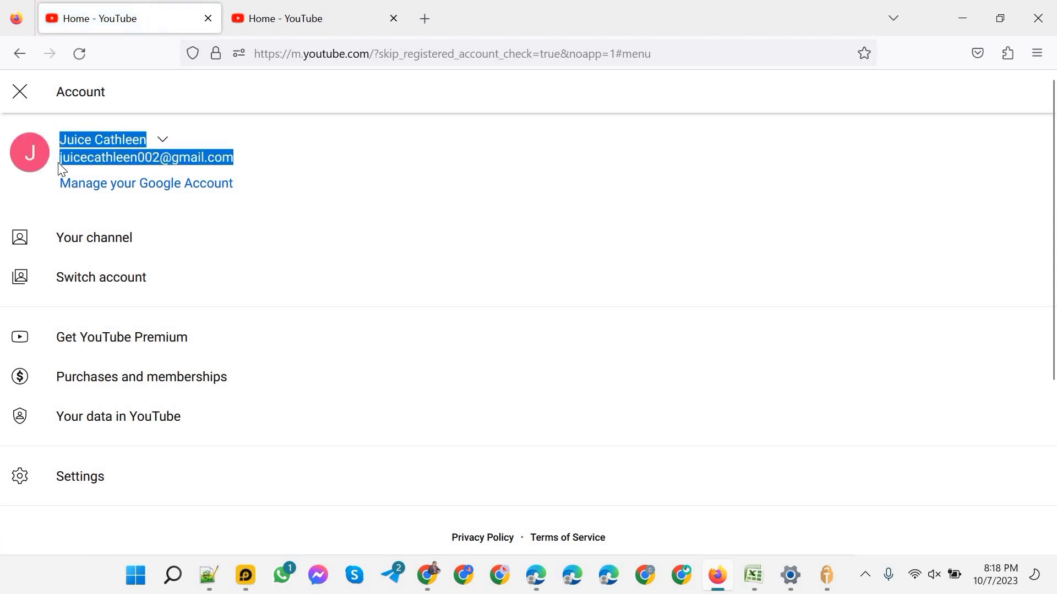
left_click_drag(60, 164, 74, 166)
key("ctrl+c")
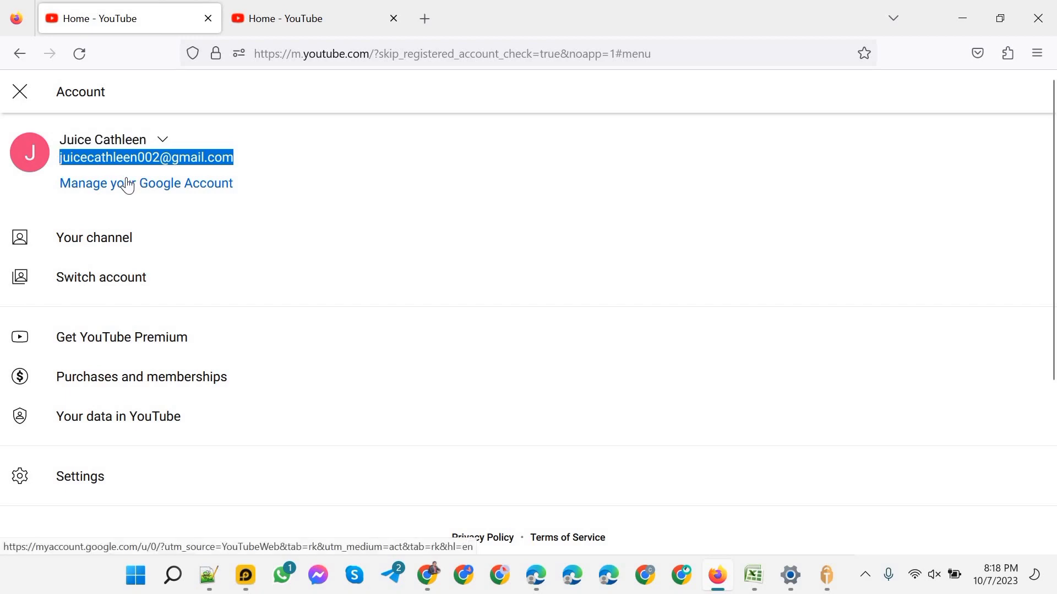
Paste the address into spreadsheet cell A129, then return to the second YouTube tab.
left_click(433, 563)
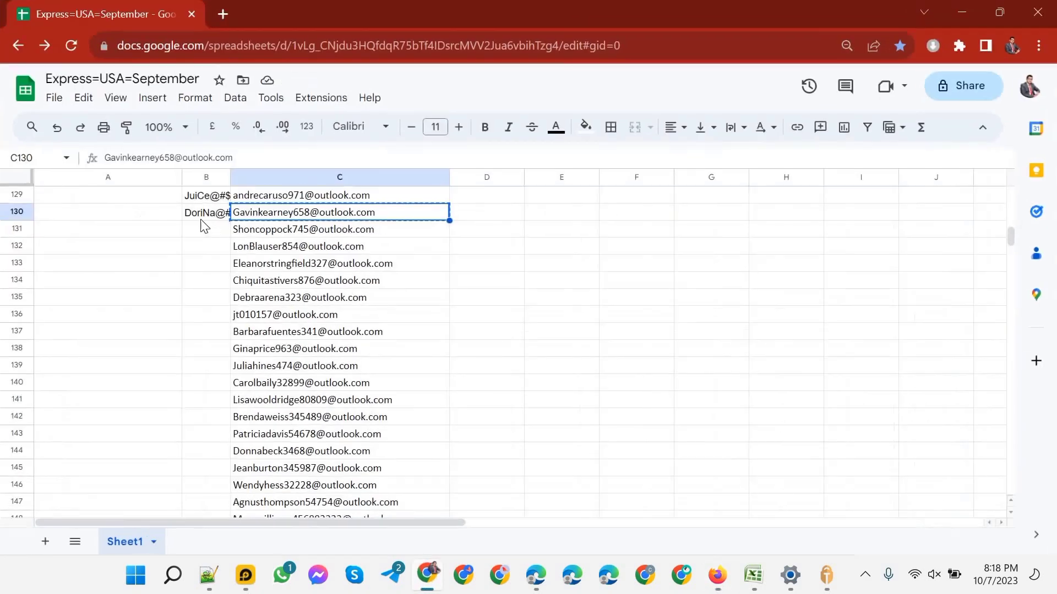
left_click(154, 207)
key("ctrl+v")
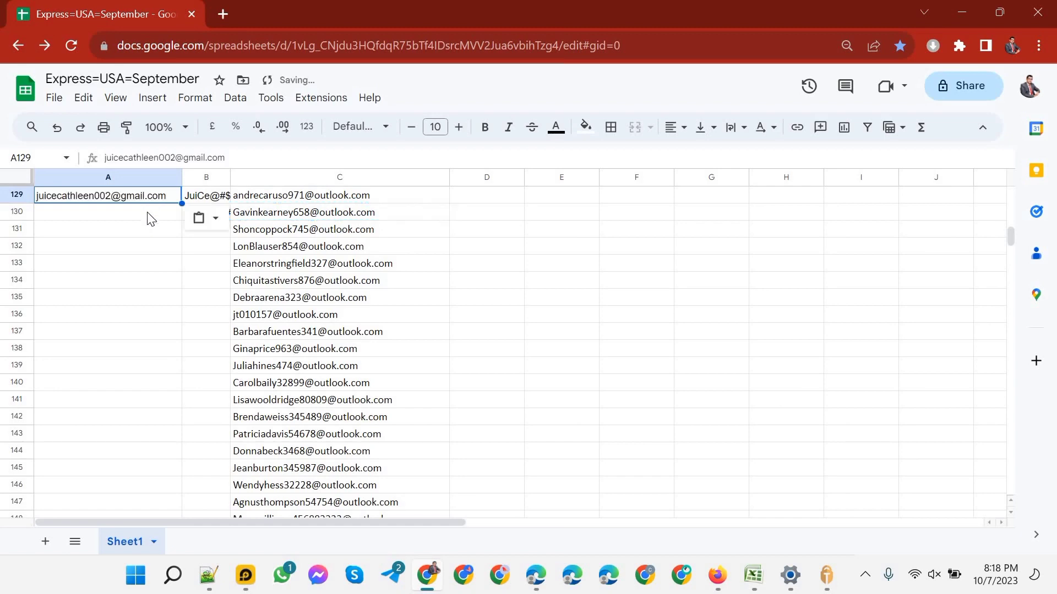
left_click(146, 217)
left_click(962, 12)
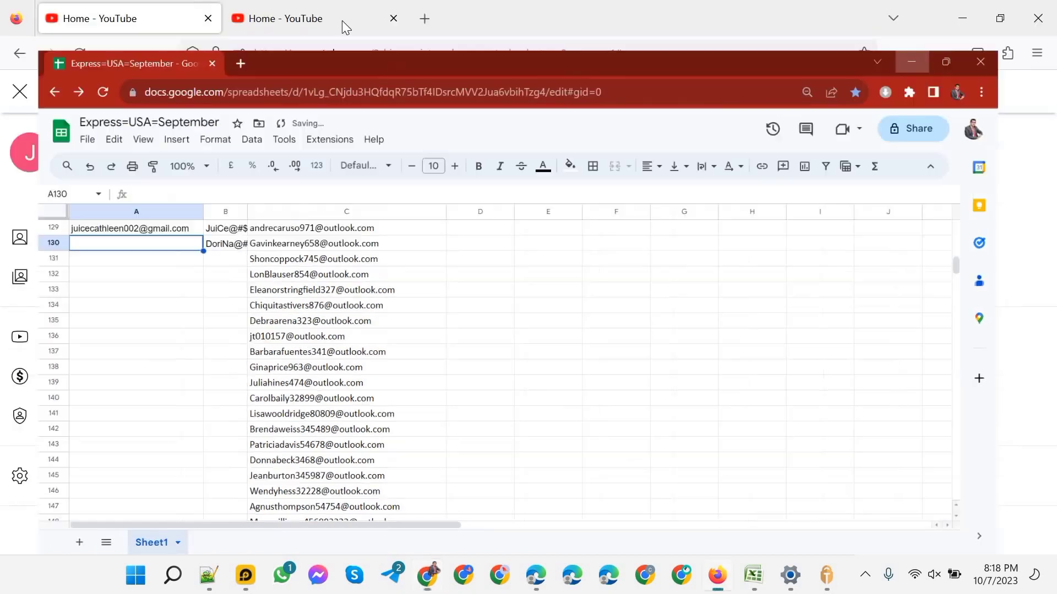
left_click(318, 18)
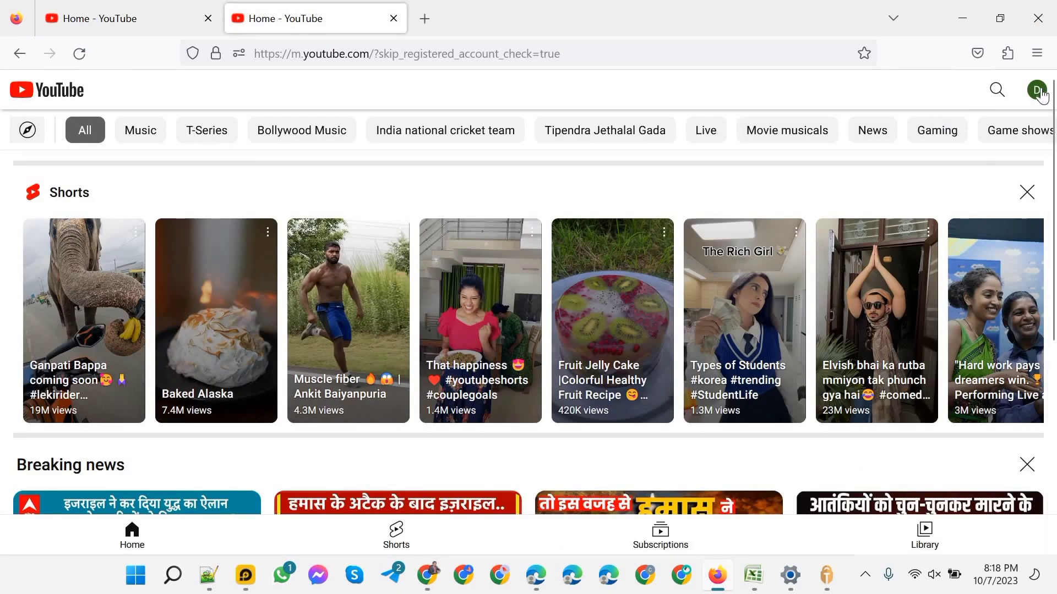
Copy the second account's e-mail from the YouTube account menu and paste it into A130.
left_click(1038, 94)
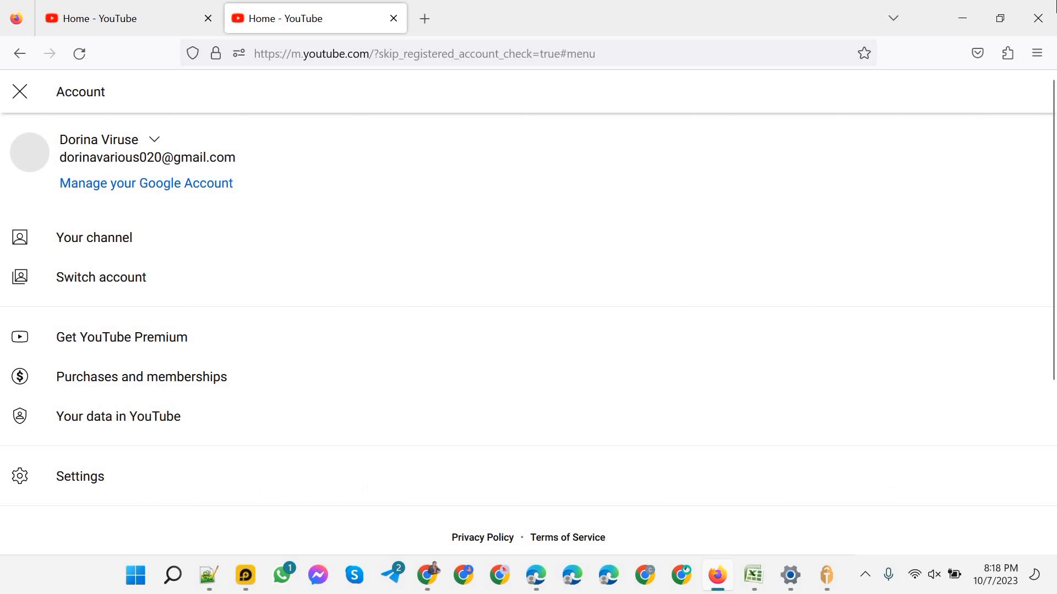
left_click_drag(61, 161, 94, 159)
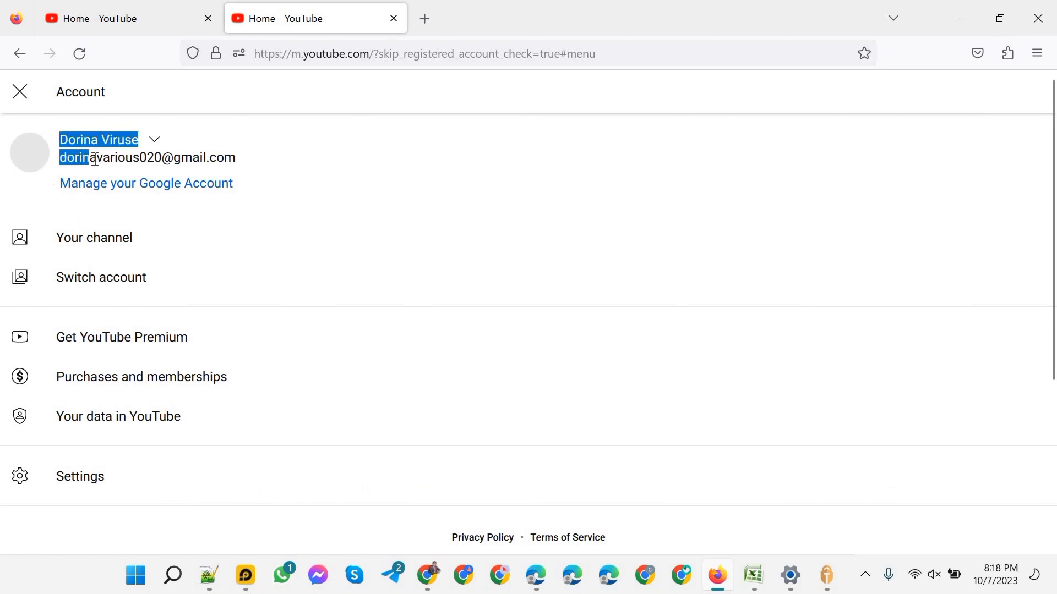
left_click_drag(193, 168, 64, 164)
key("ctrl+c")
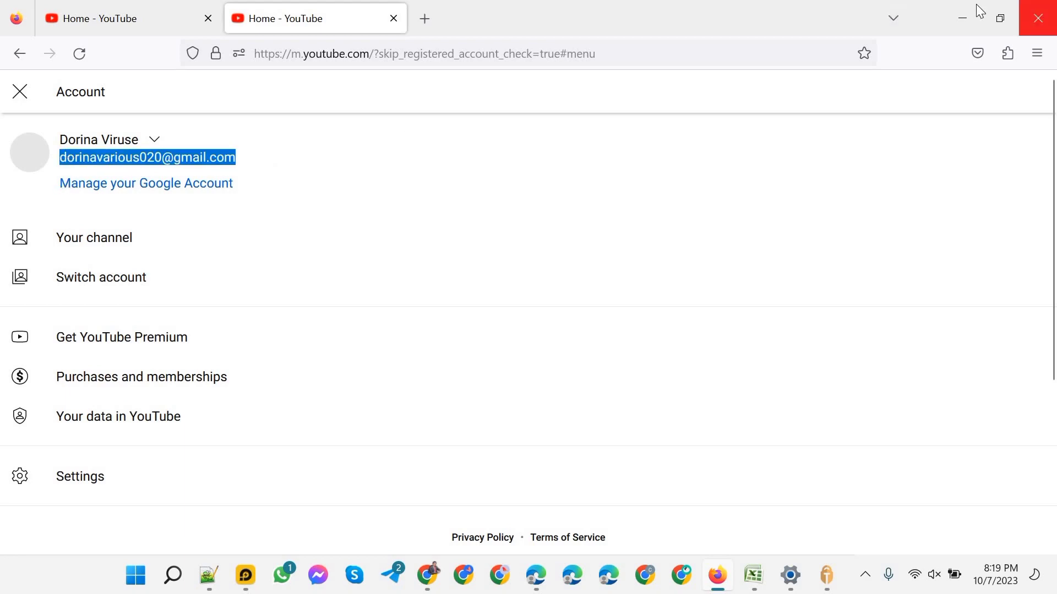
left_click(962, 18)
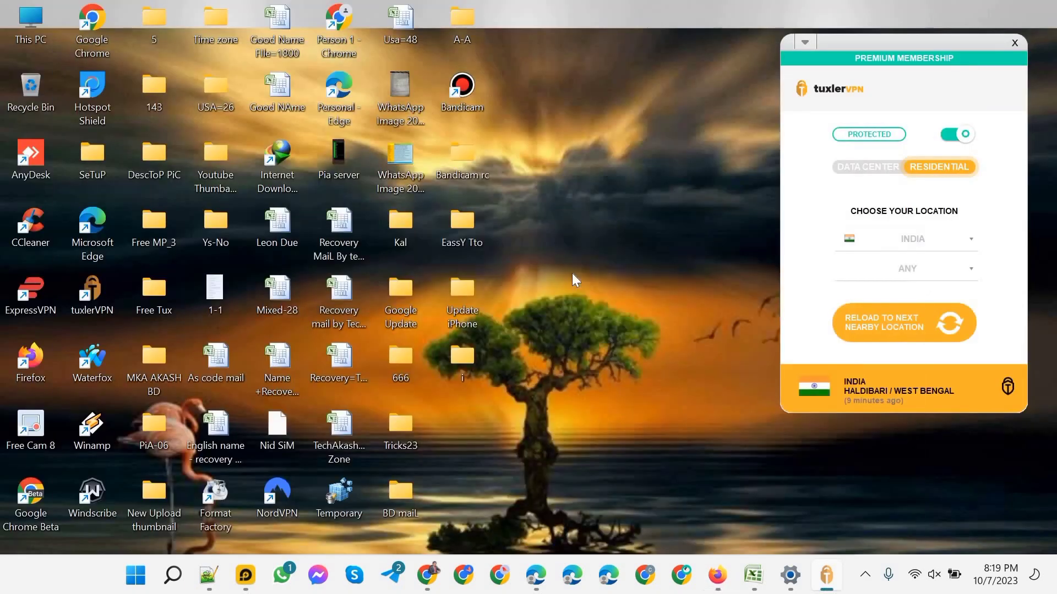
left_click(439, 575)
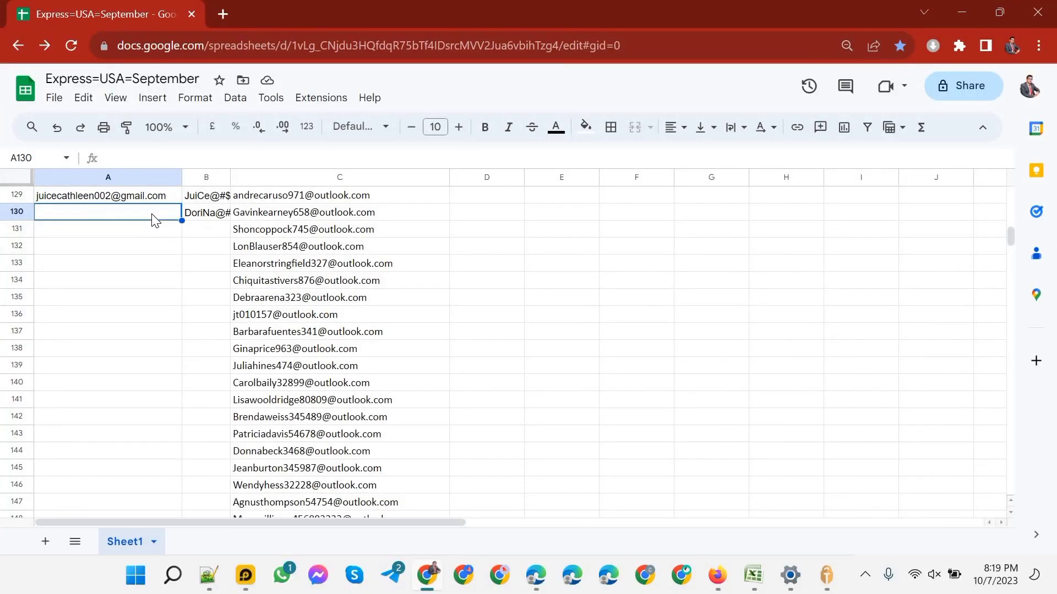
key("ctrl+v")
Enter India in cells D129 and D130.
left_click(472, 199)
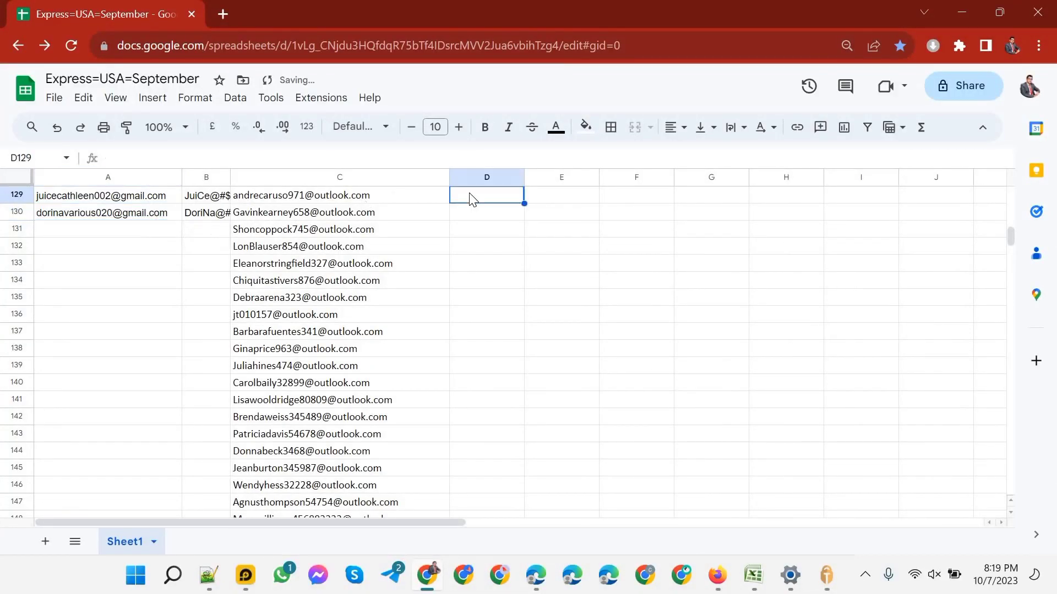
type("India")
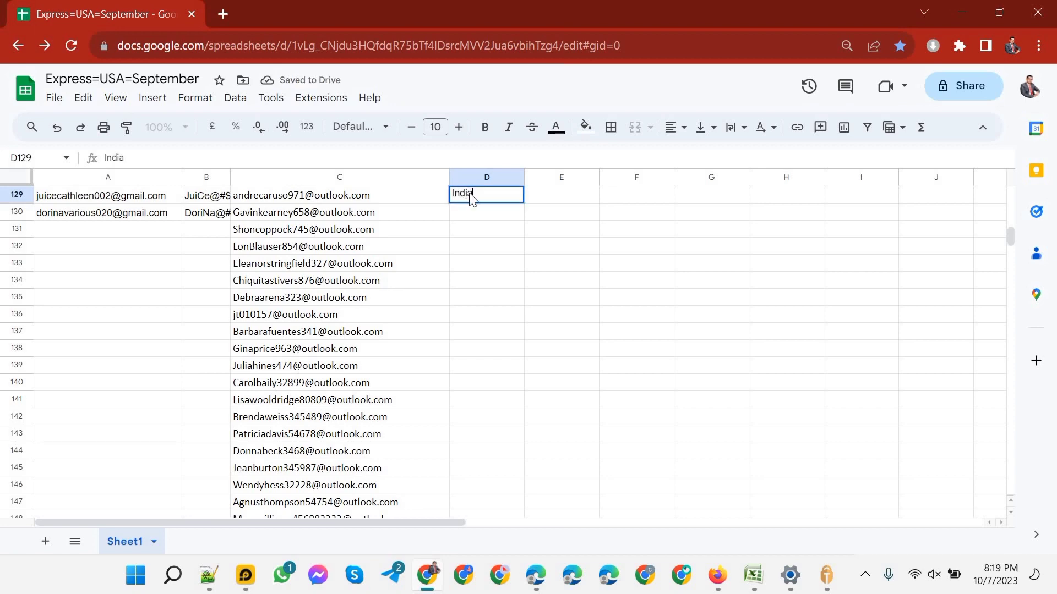
key("Return")
type("India")
key("Return")
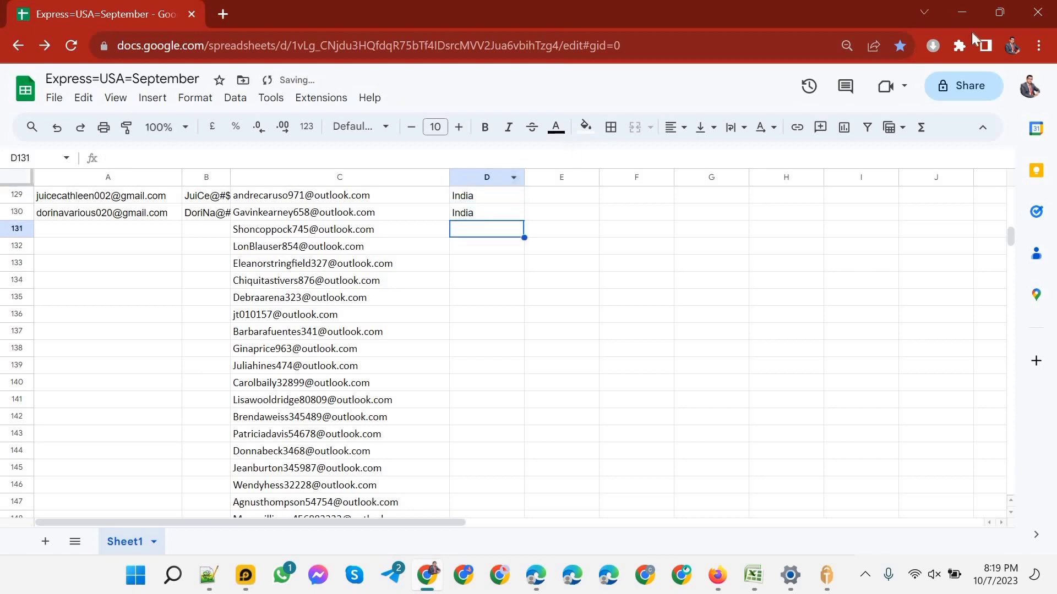
left_click(966, 14)
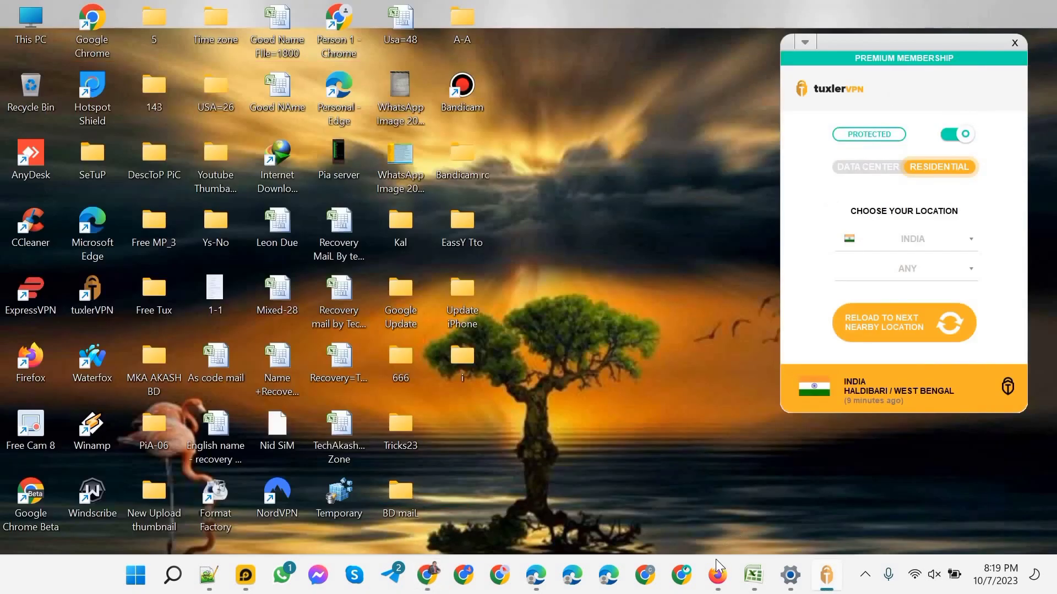
Disconnect tuxler VPN from its India location and close the VPN window.
left_click(717, 577)
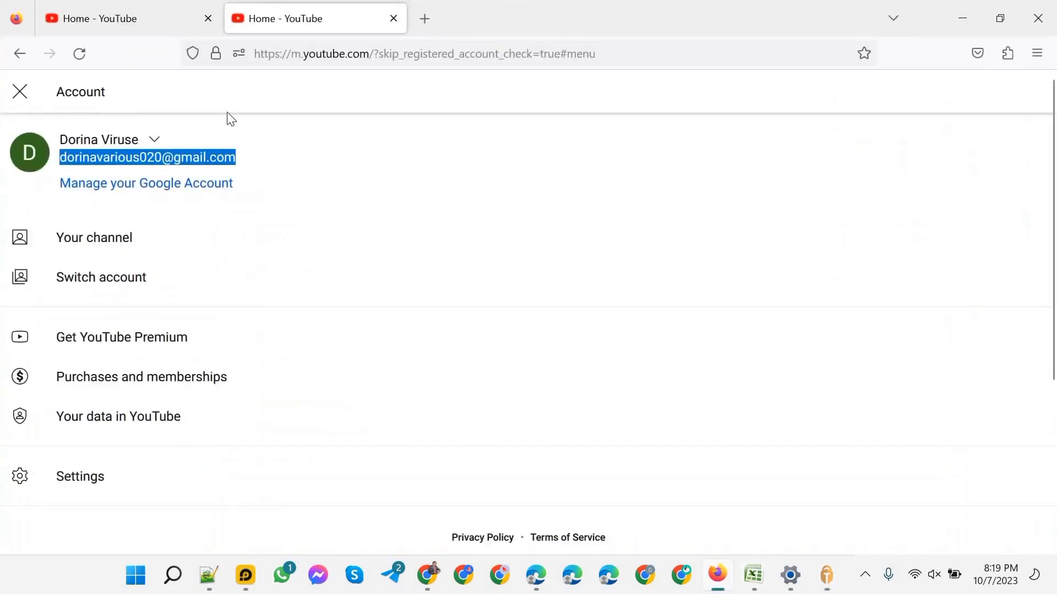
left_click(115, 24)
left_click(286, 22)
left_click(829, 579)
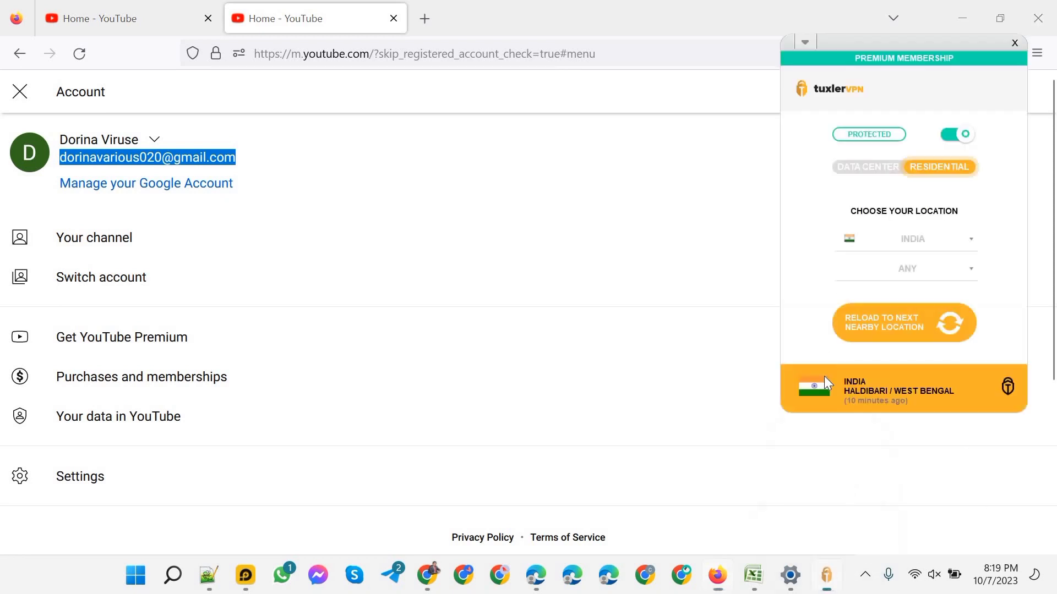
left_click(948, 138)
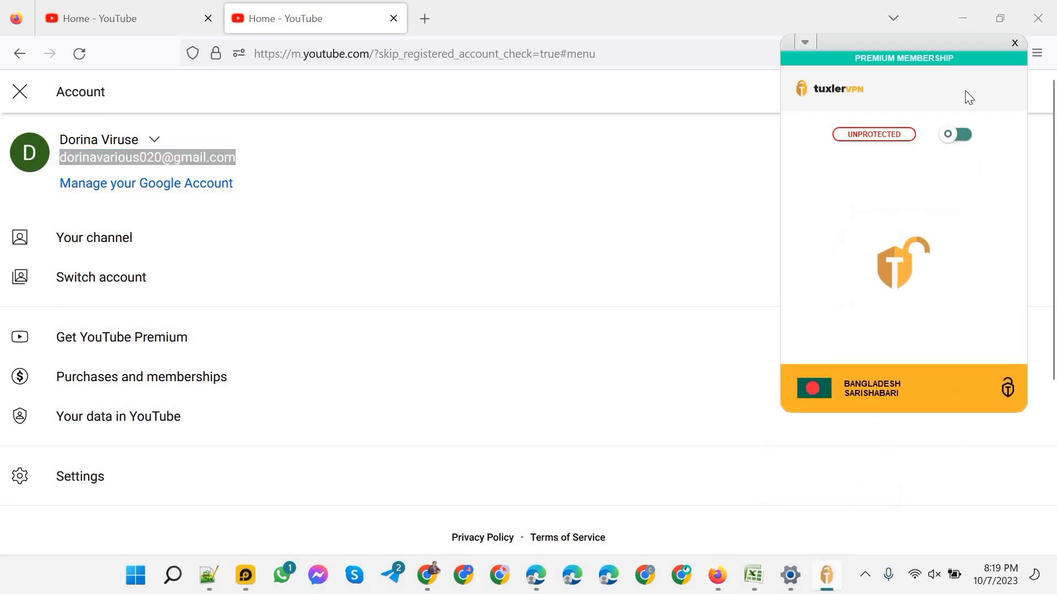
left_click(1015, 44)
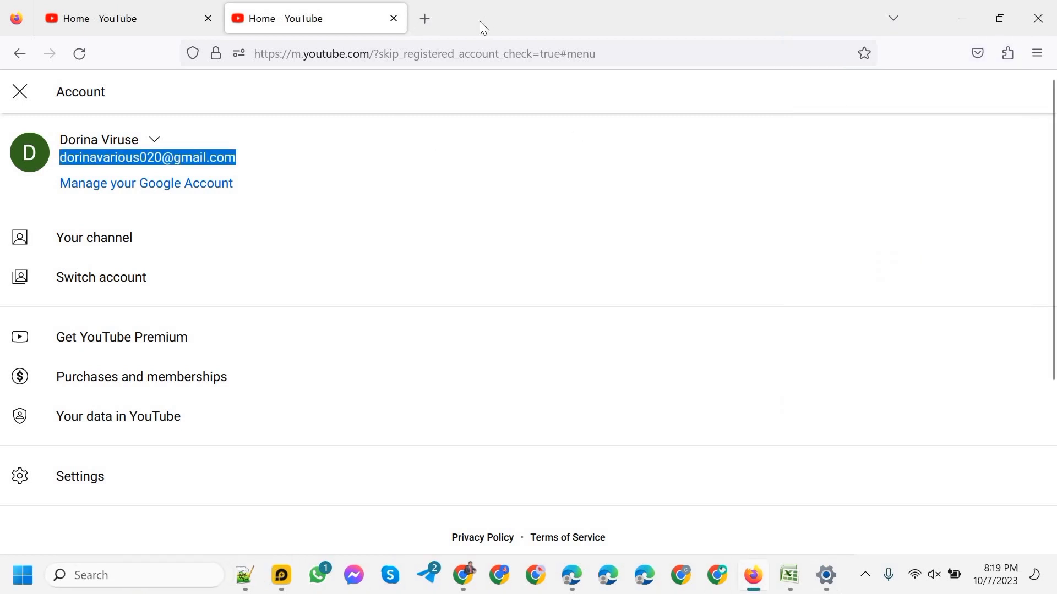
Open the Google Account Security page and scroll to Your devices, showing one iPhone session.
left_click(186, 183)
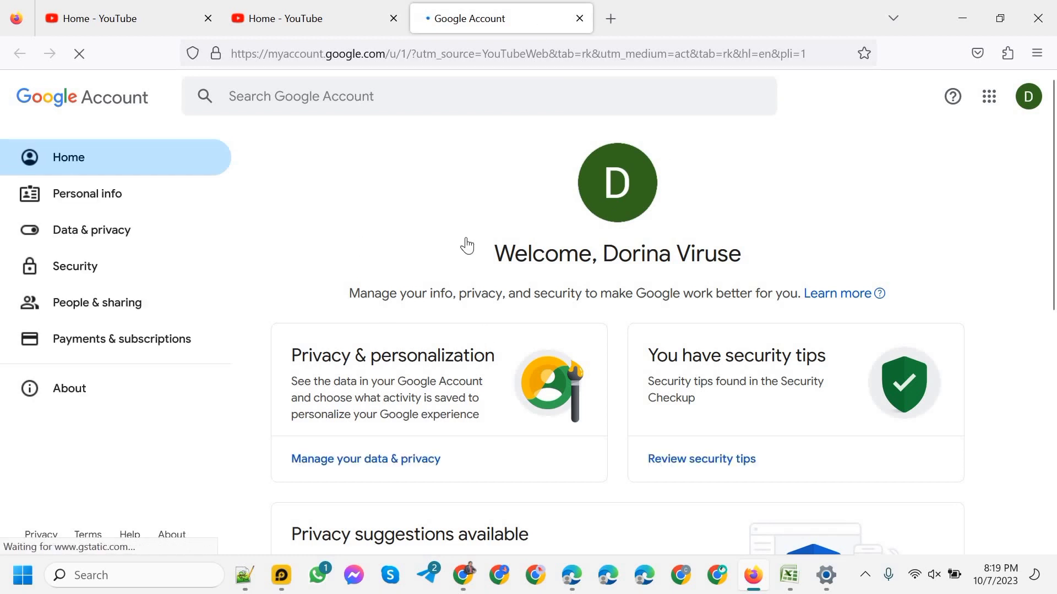
left_click(78, 271)
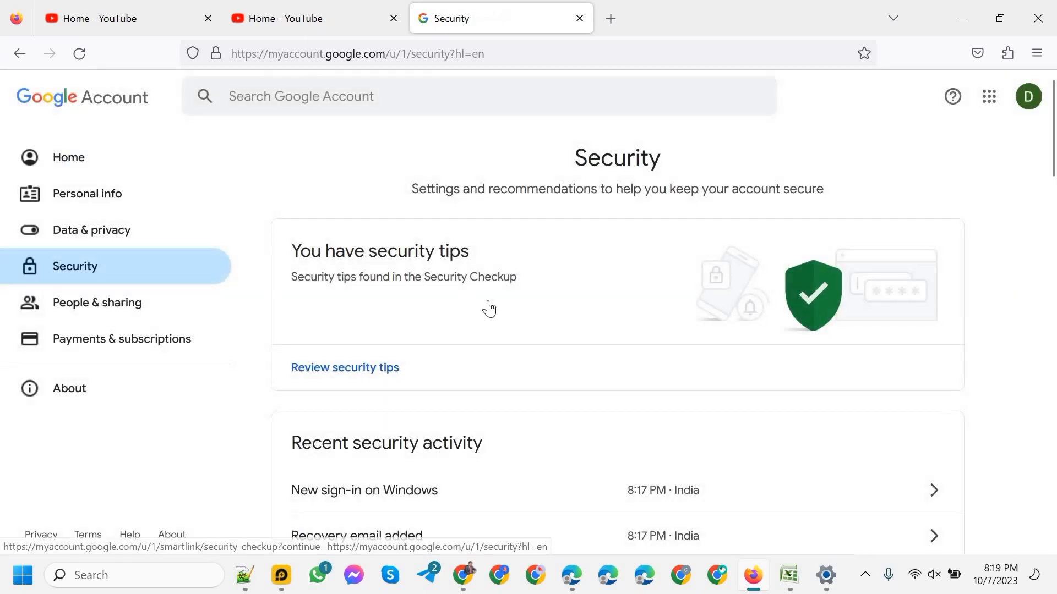
scroll(490, 310, "down", 7)
scroll(493, 312, "down", 3)
scroll(682, 298, "down", 3)
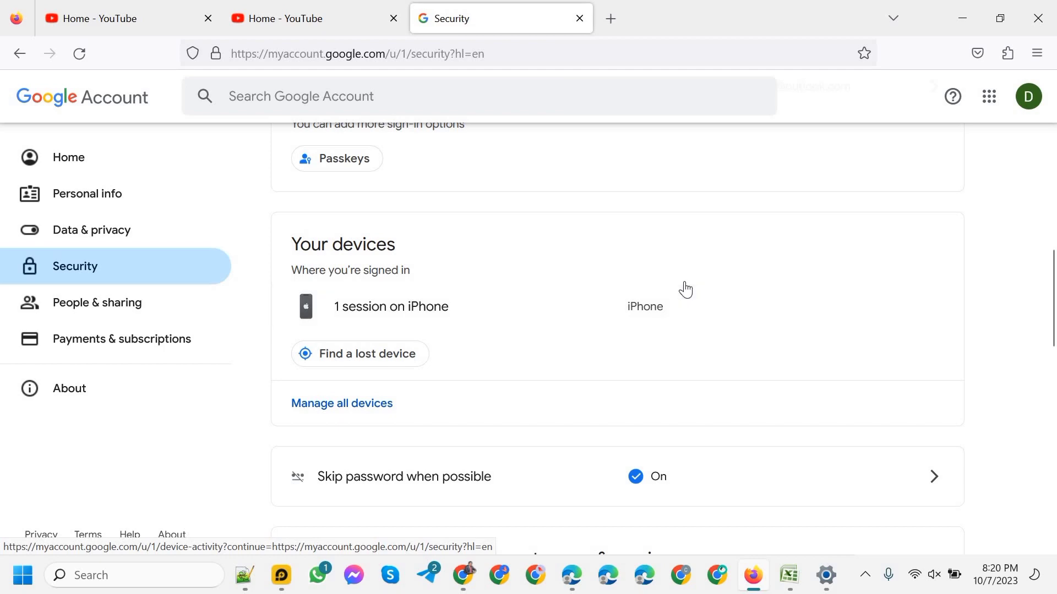
scroll(682, 292, "down", 1)
scroll(681, 295, "down", 4)
scroll(680, 295, "up", 8)
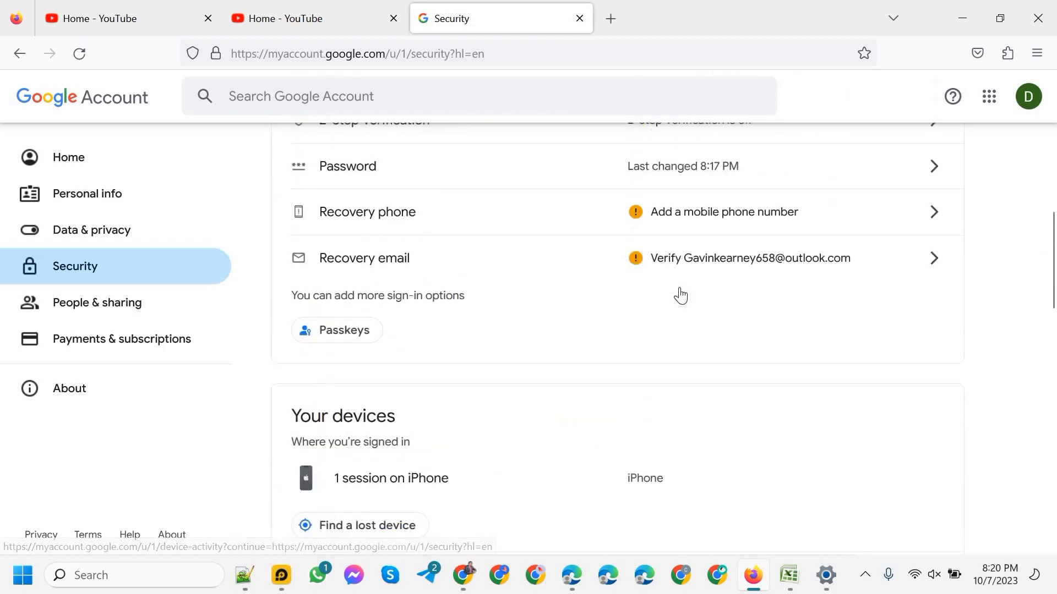
scroll(681, 296, "down", 2)
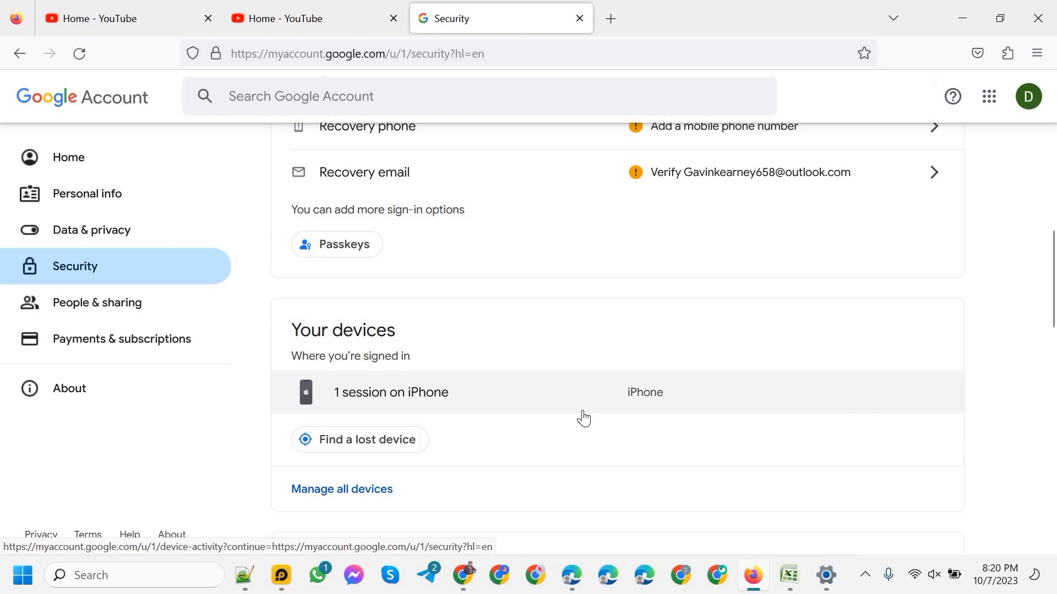
Clear all browsing history and site data, then close every tab and the Firefox window.
key("ctrl+shift+Delete")
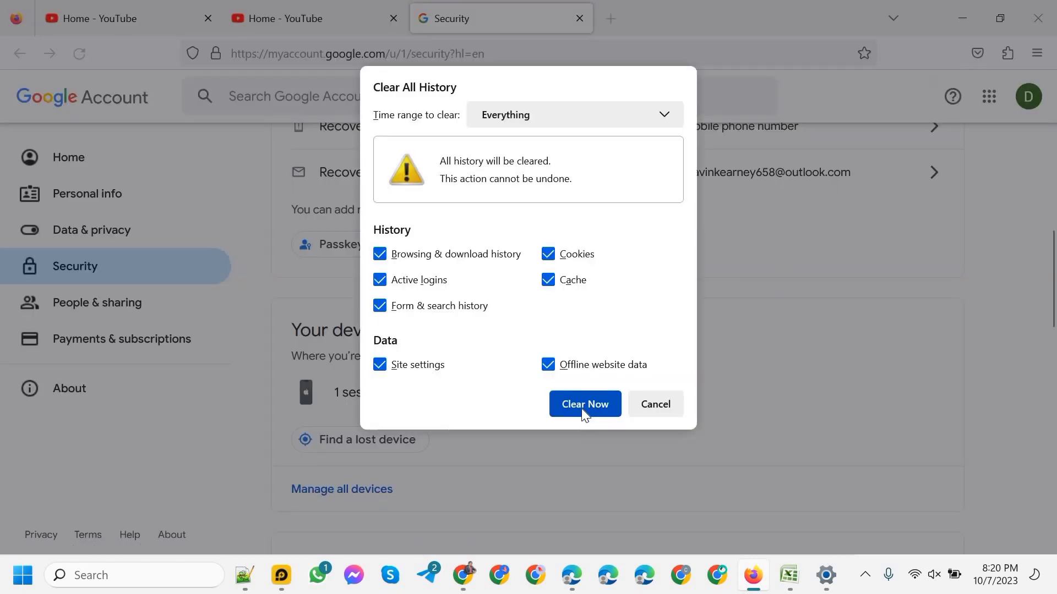
left_click(585, 405)
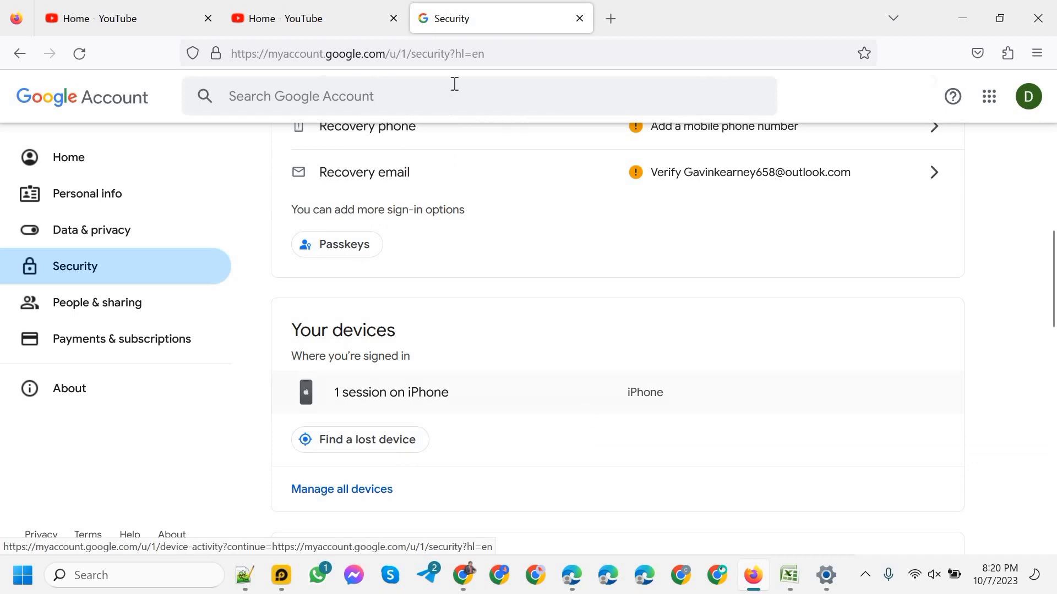
left_click(207, 19)
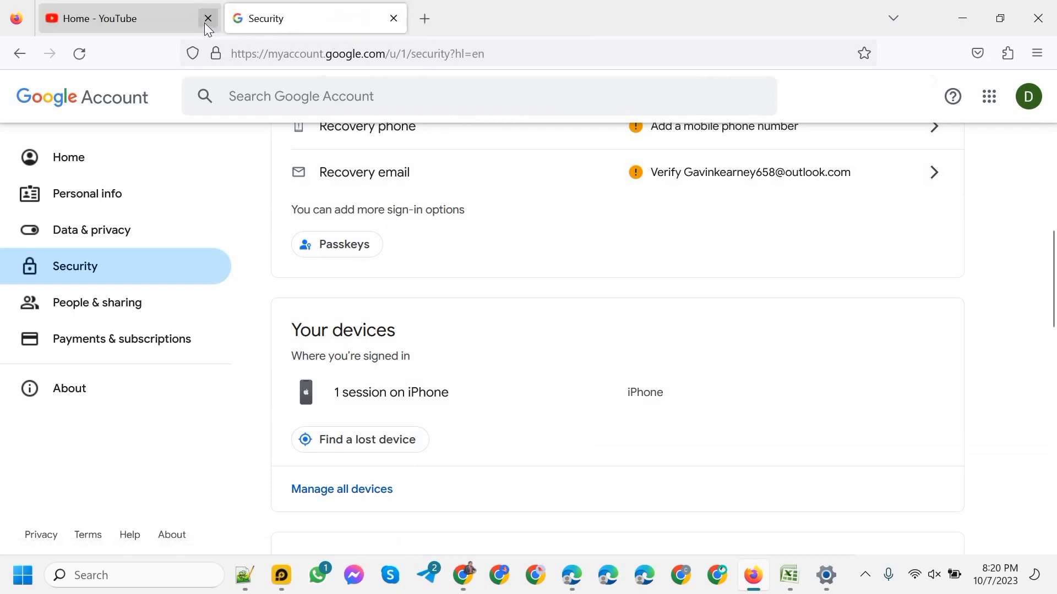
left_click(207, 19)
left_click(231, 22)
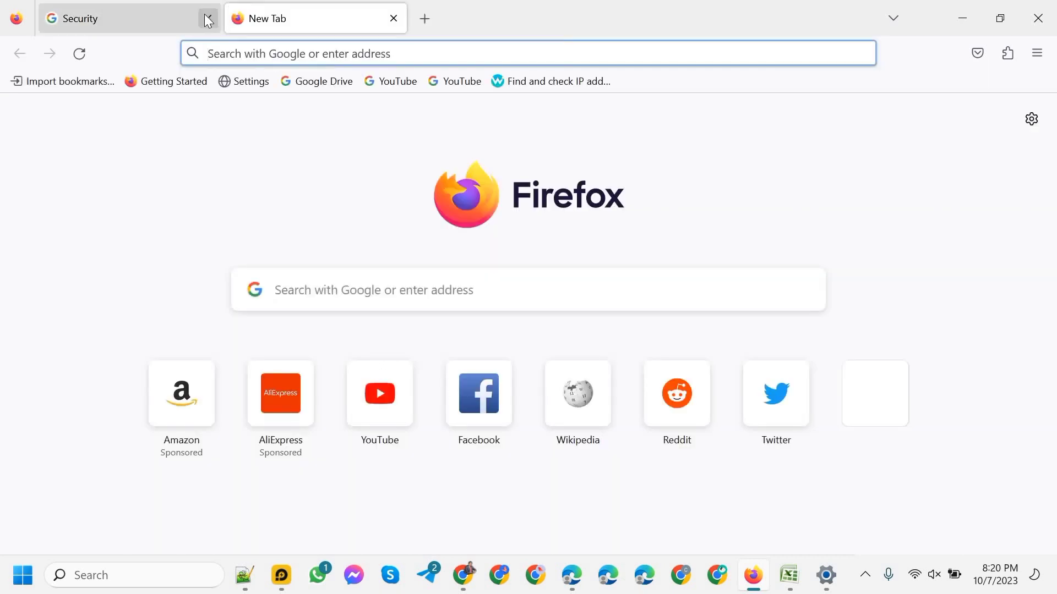
left_click(208, 20)
left_click(1038, 18)
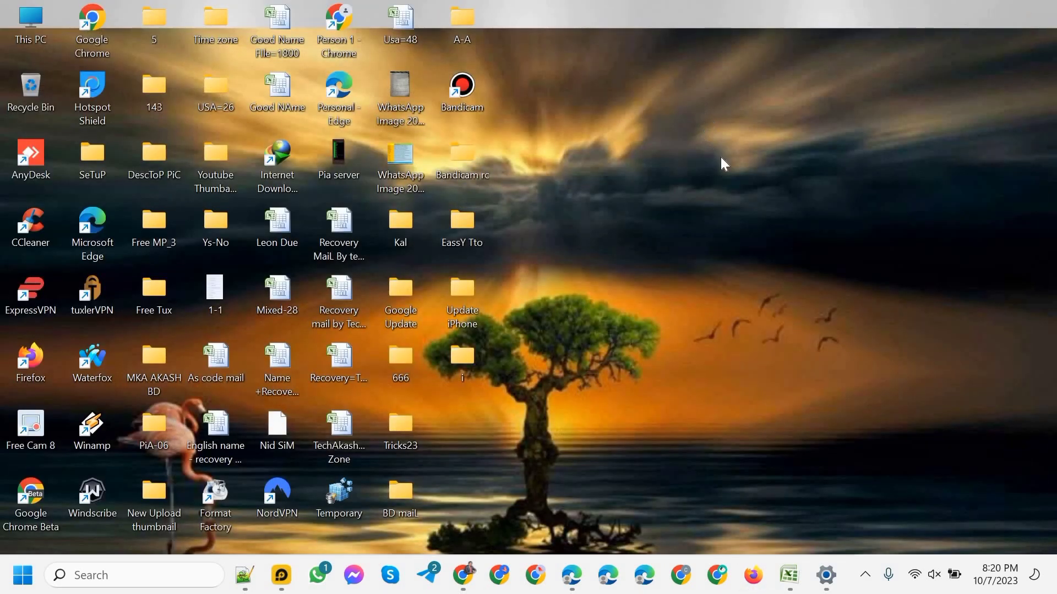
Refresh the desktop and relaunch Firefox.
right_click(727, 176)
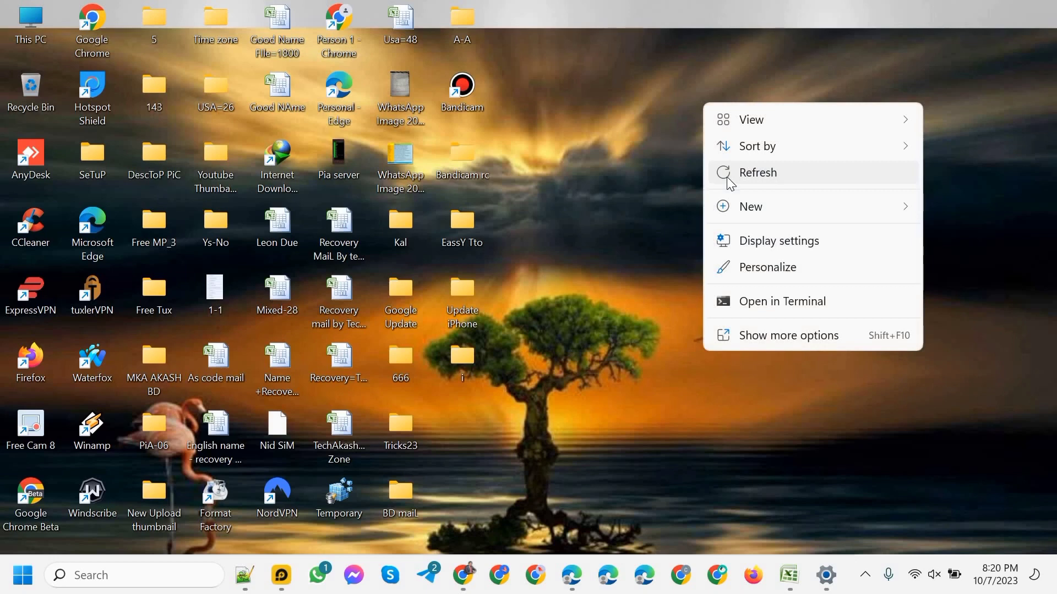
left_click(726, 176)
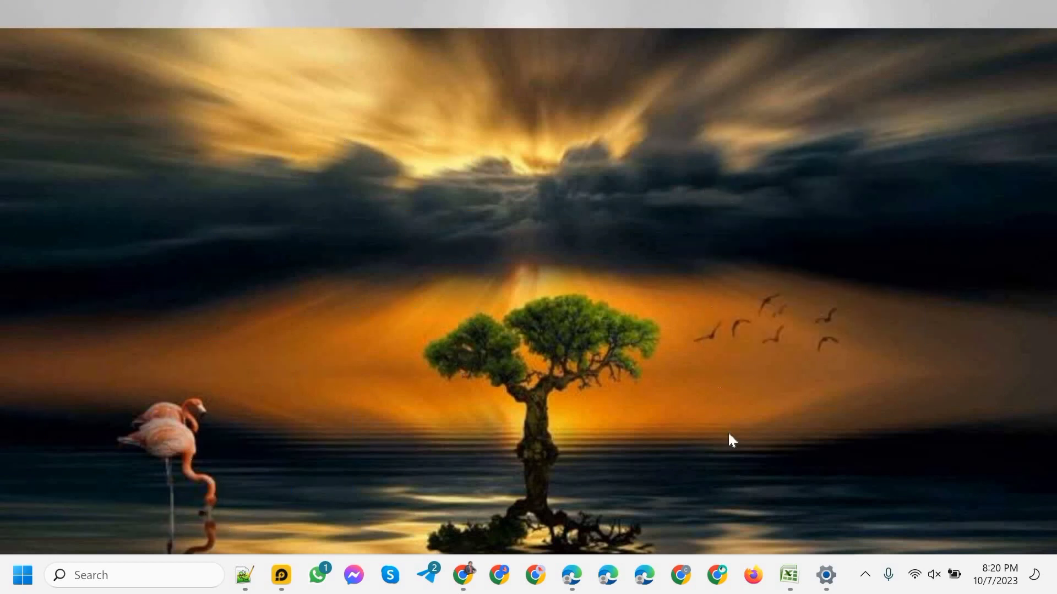
left_click(752, 576)
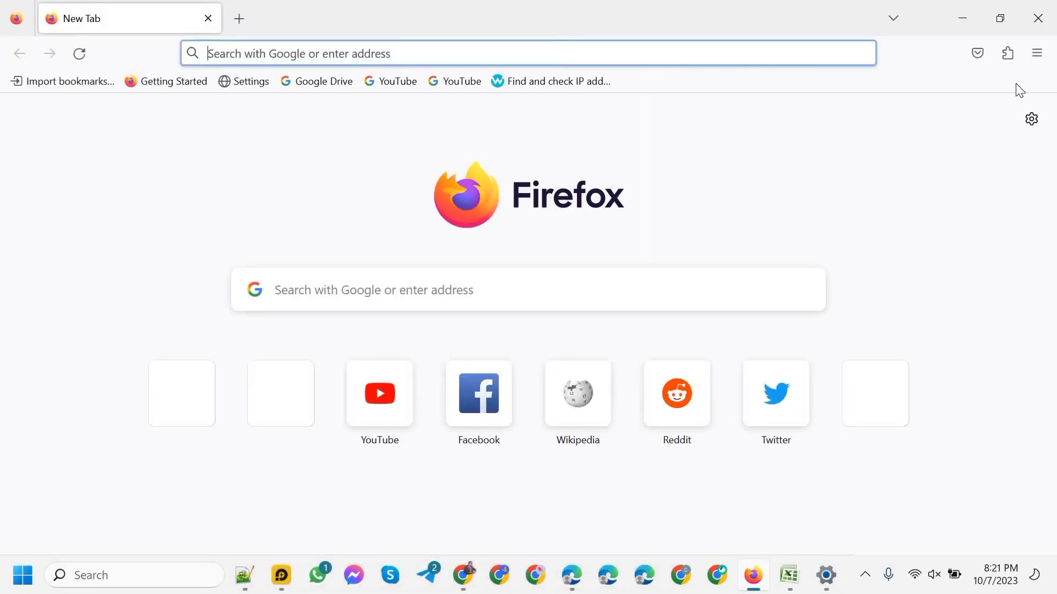
Go from the New Tab settings gear to Firefox's Extensions & Themes manager.
left_click(1032, 120)
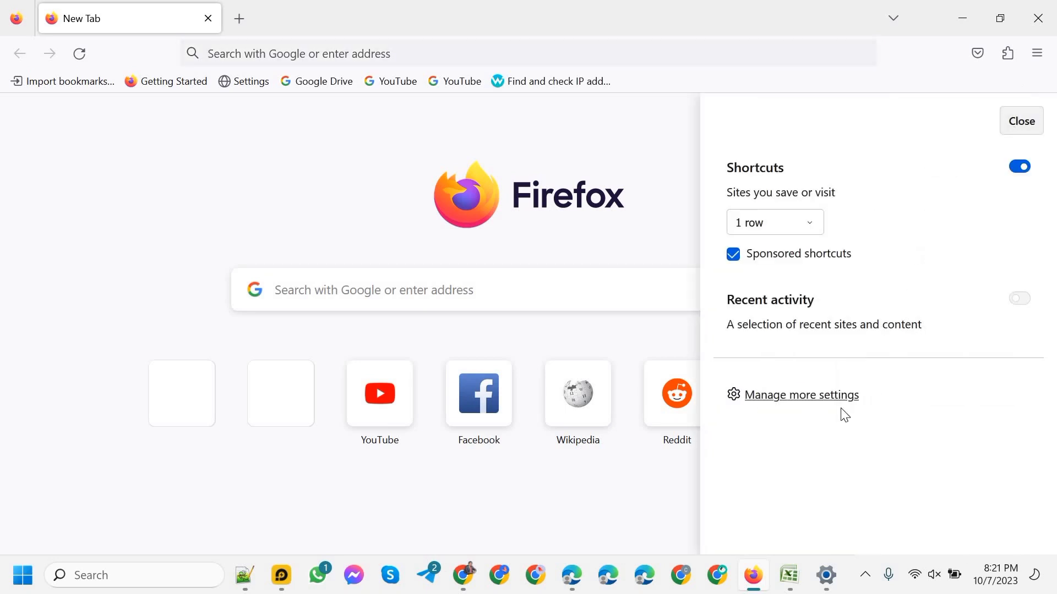
left_click(804, 397)
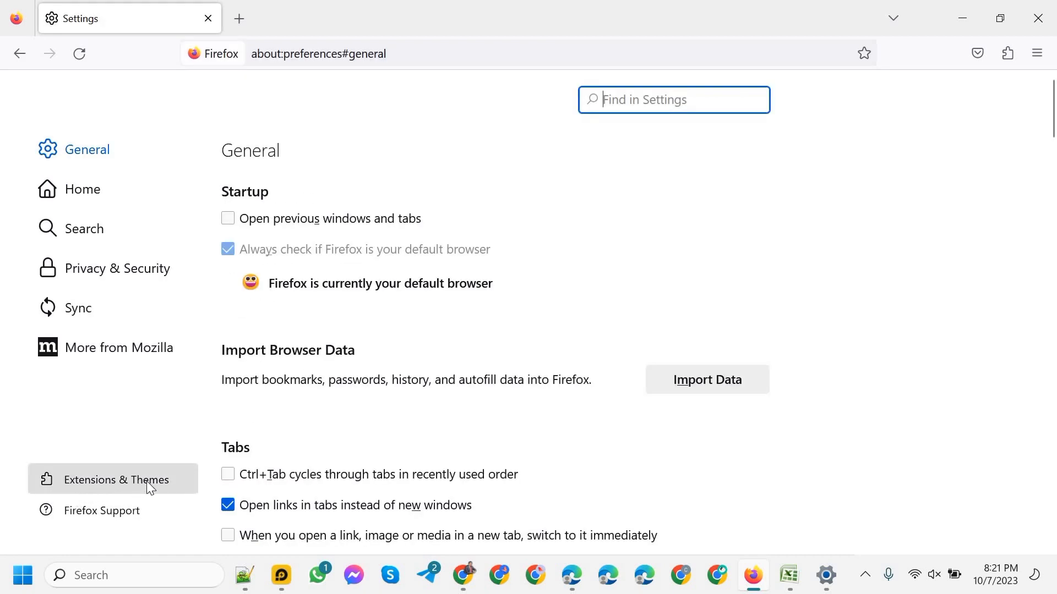
left_click(124, 477)
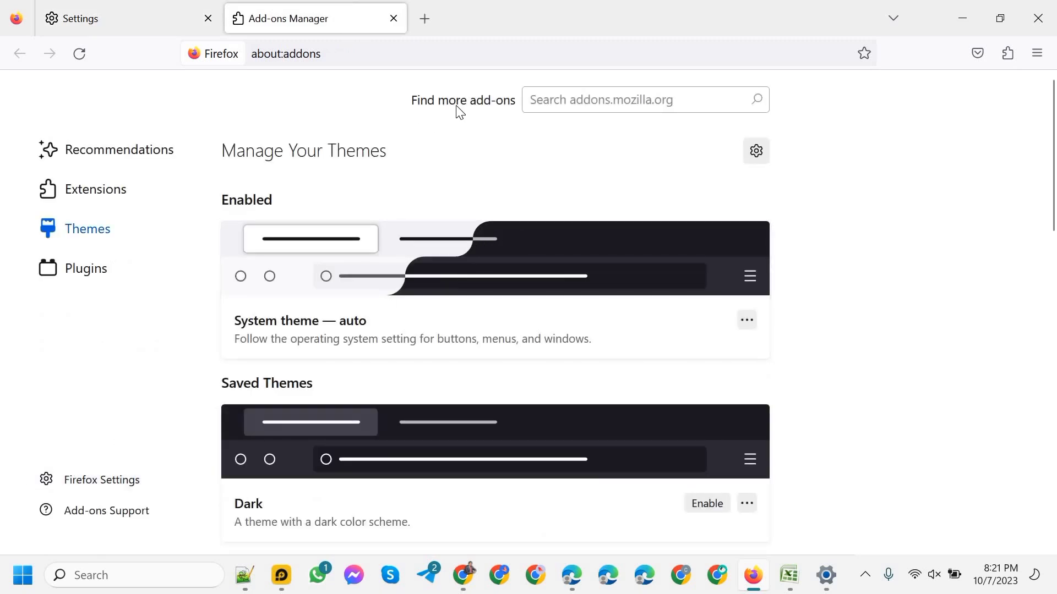
Search add-ons for 'user a' and open the User-Agent Switcher and Manager page.
left_click(552, 101)
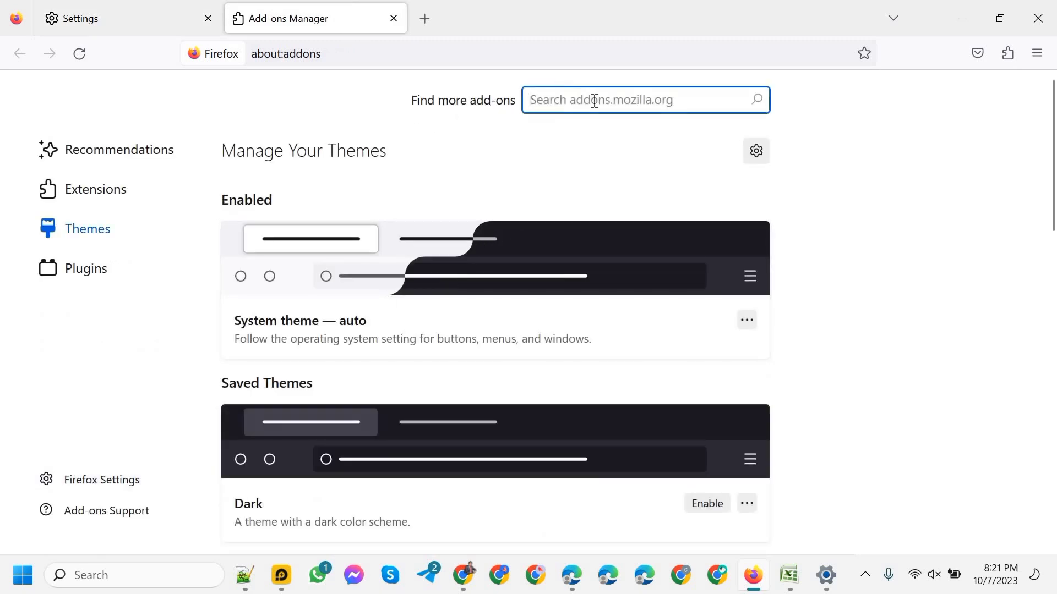
type("use")
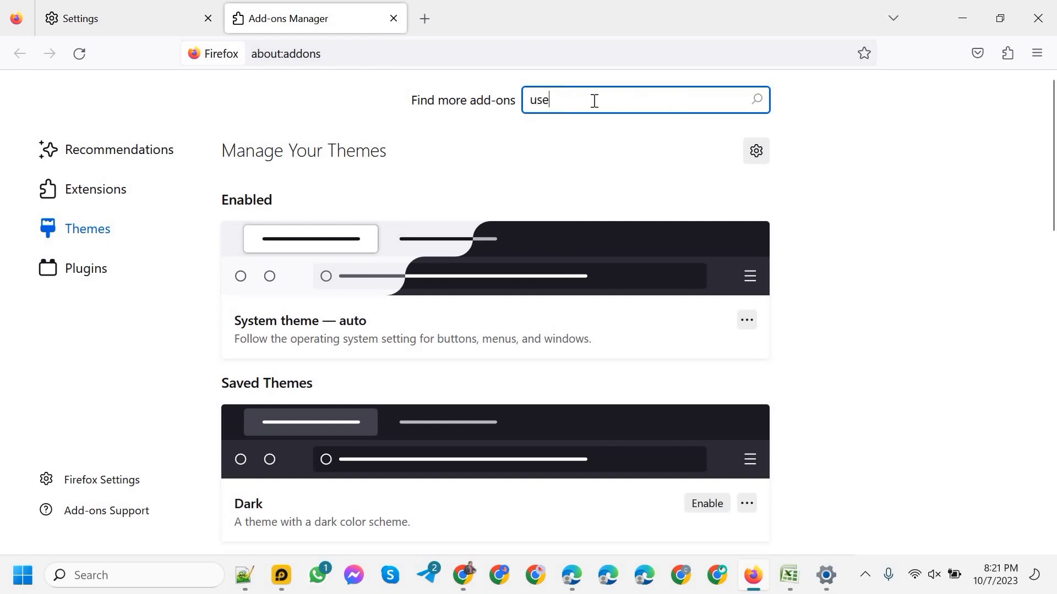
type("r agent")
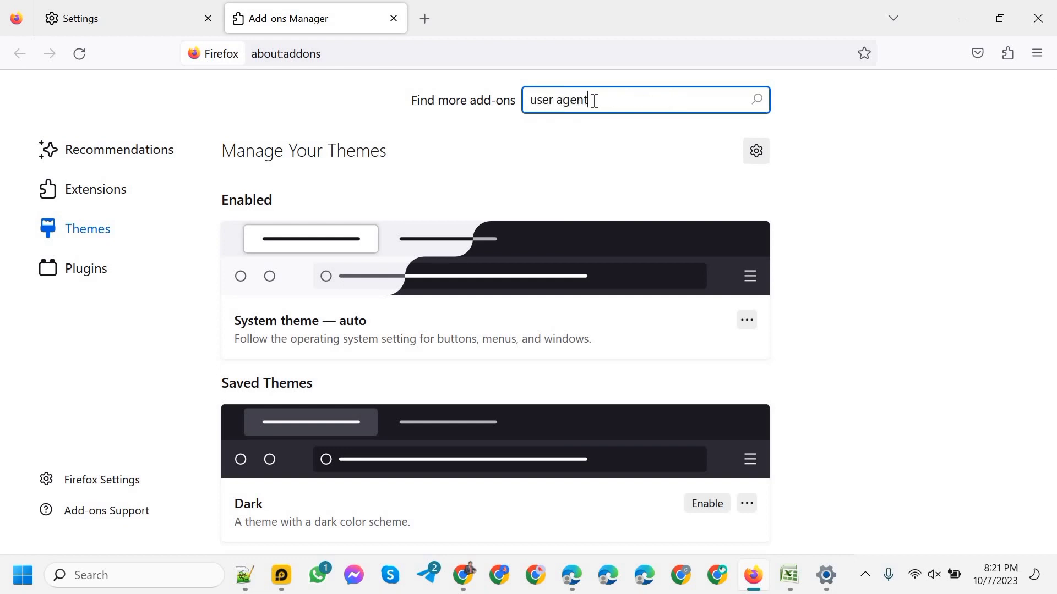
key("Return")
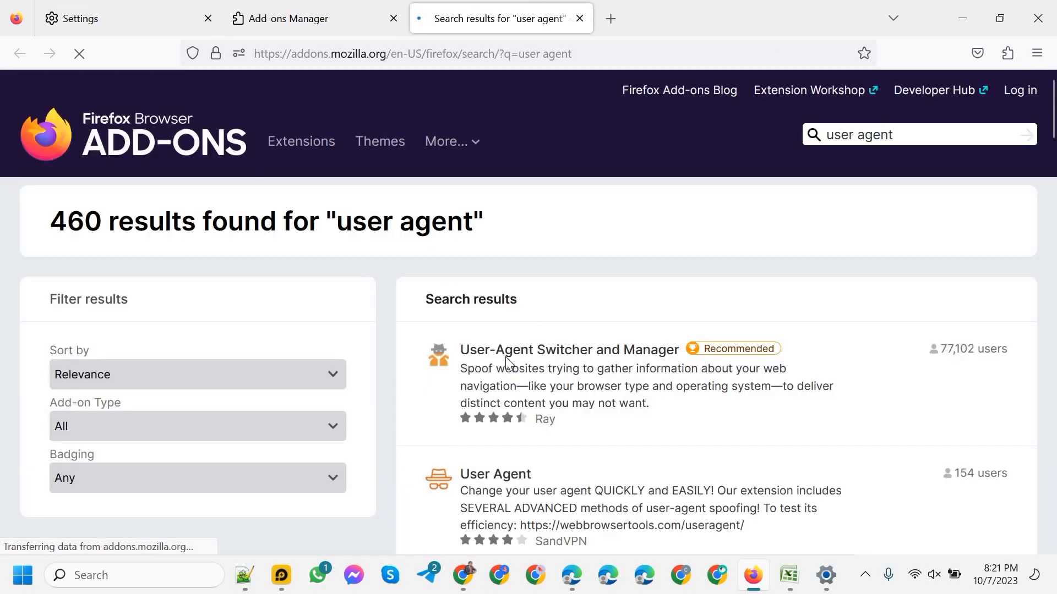
left_click(577, 359)
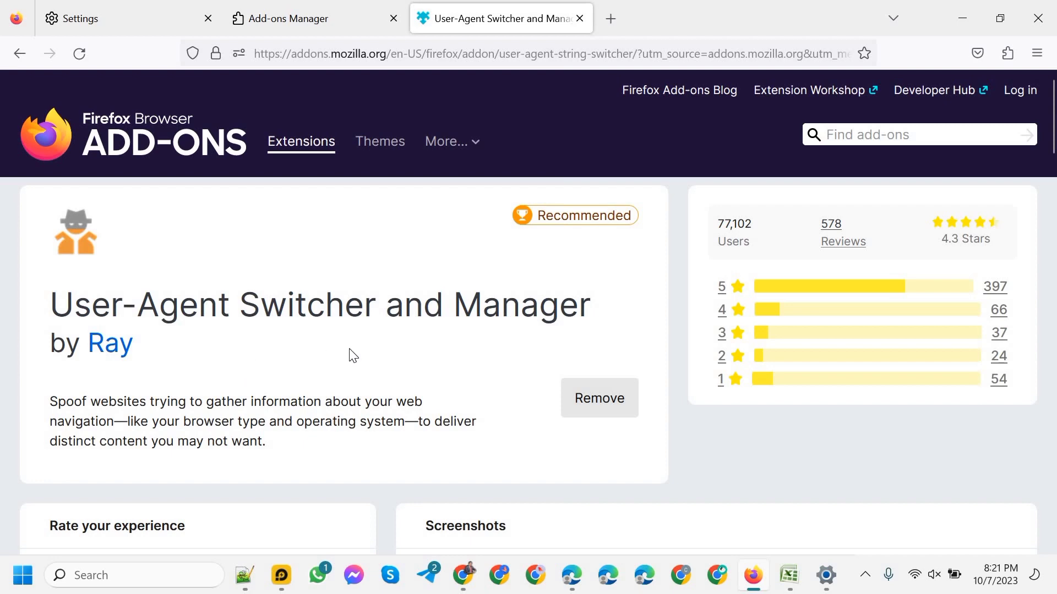
Remove the existing User-Agent Switcher and Manager extension and return to its add-on page.
scroll(454, 377, "down", 2)
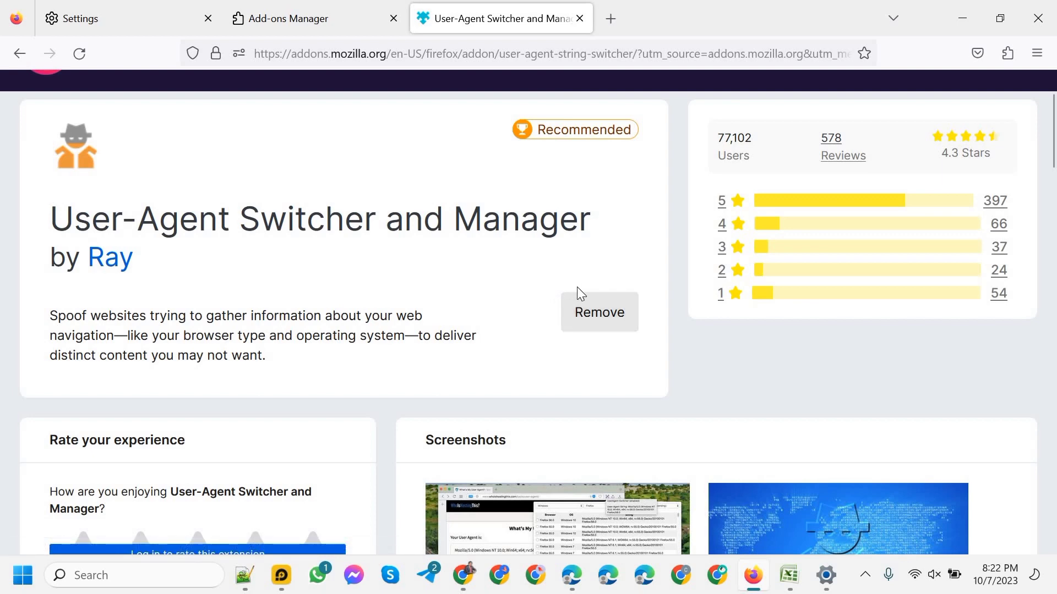
left_click(605, 325)
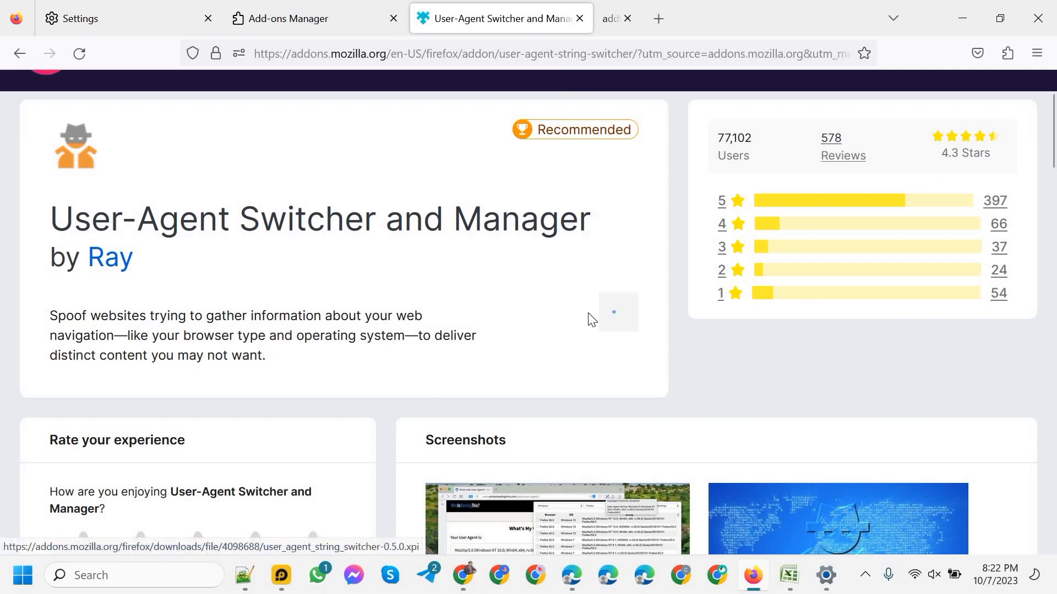
left_click(1007, 53)
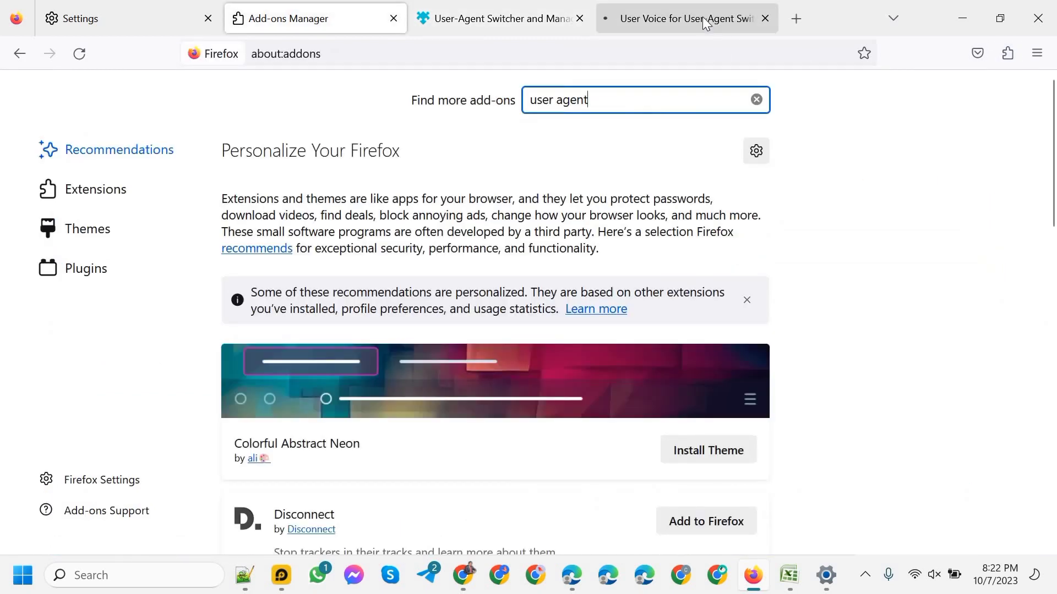
left_click(527, 18)
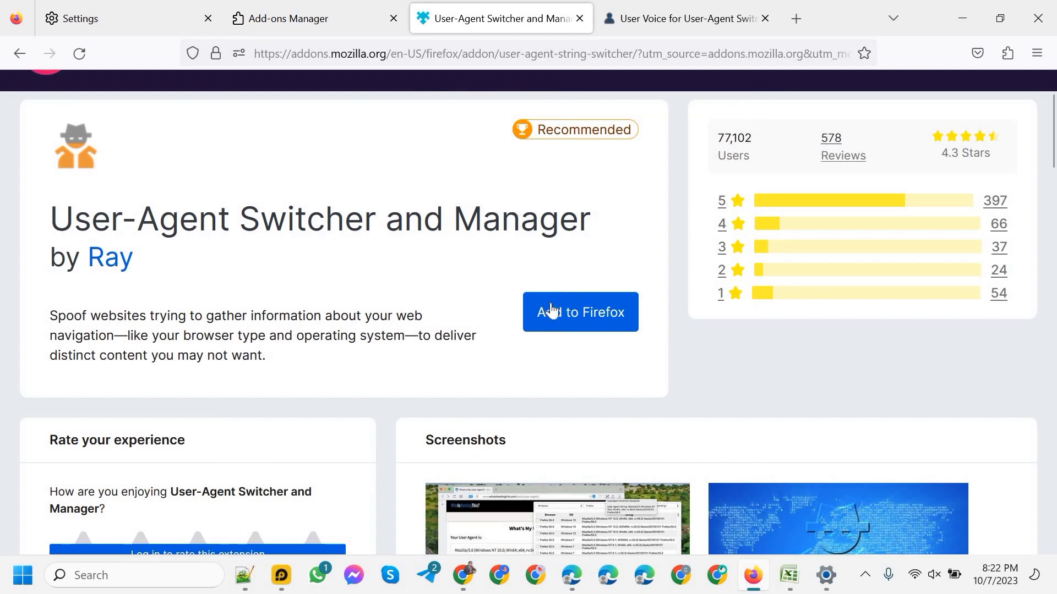
Reinstall User-Agent Switcher and Manager, allowing it to run in private windows.
left_click(570, 319)
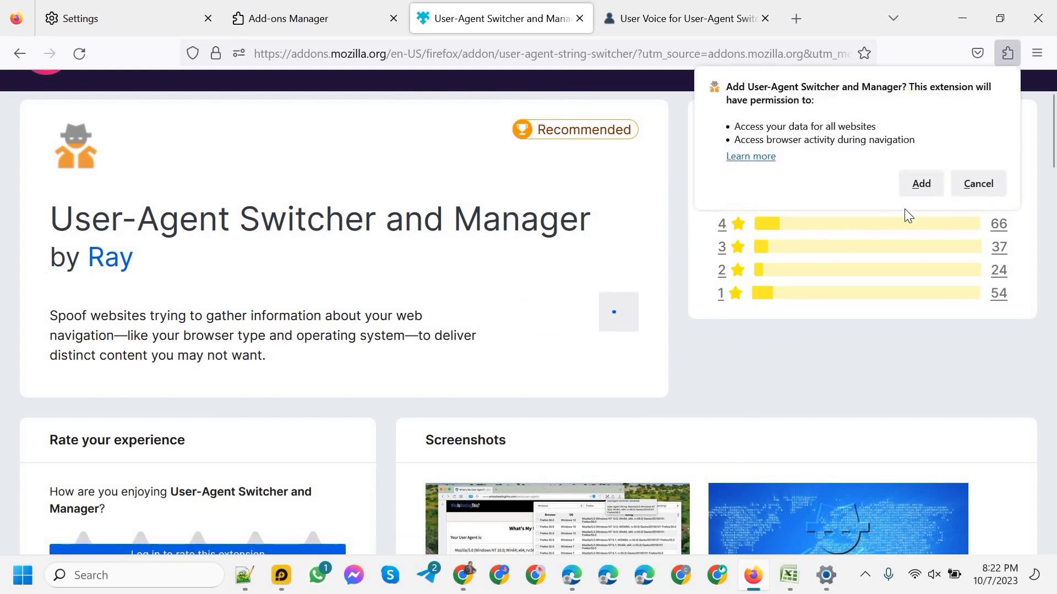
left_click(920, 185)
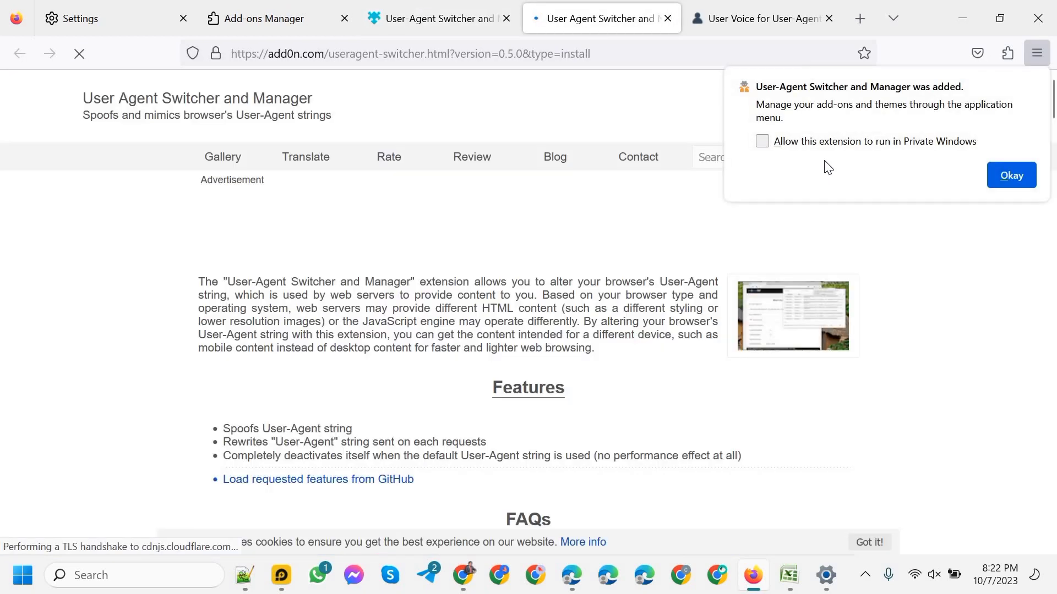
left_click(768, 137)
left_click(1009, 175)
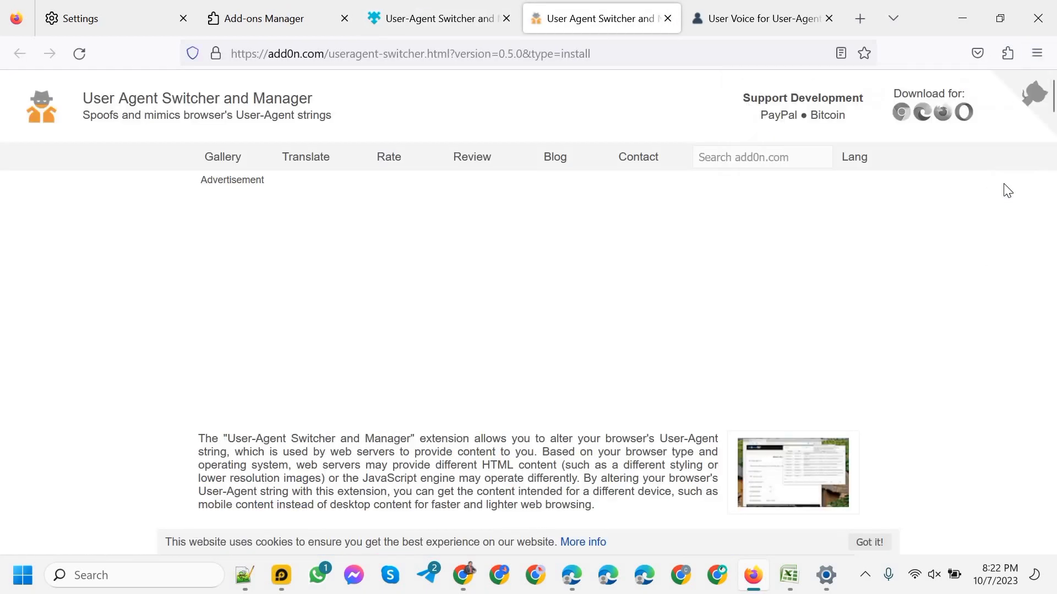
Open the User-Agent Switcher popup from the extensions menu, then close it.
left_click(1012, 61)
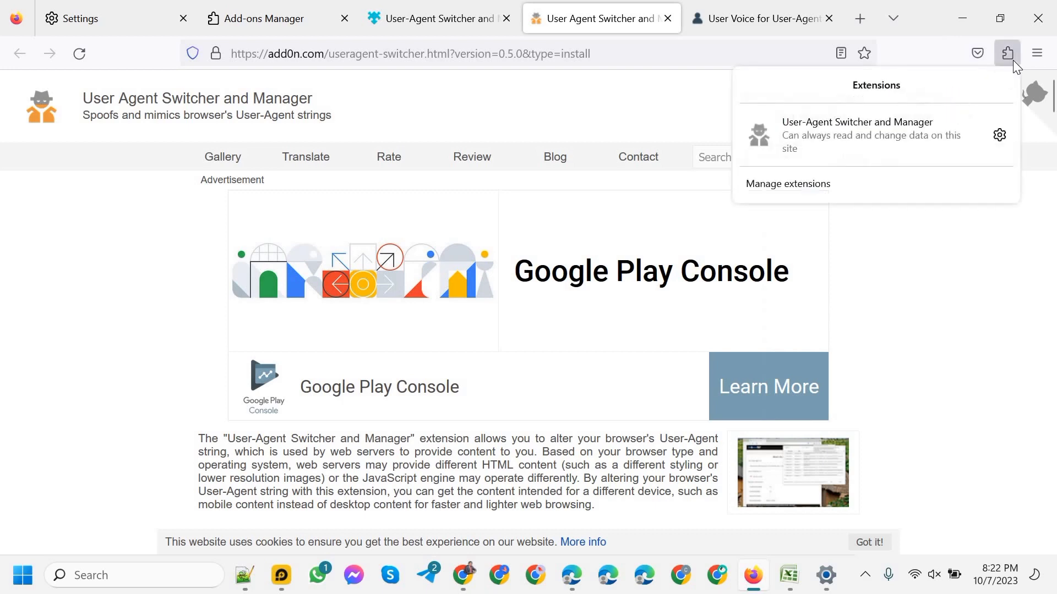
left_click(847, 137)
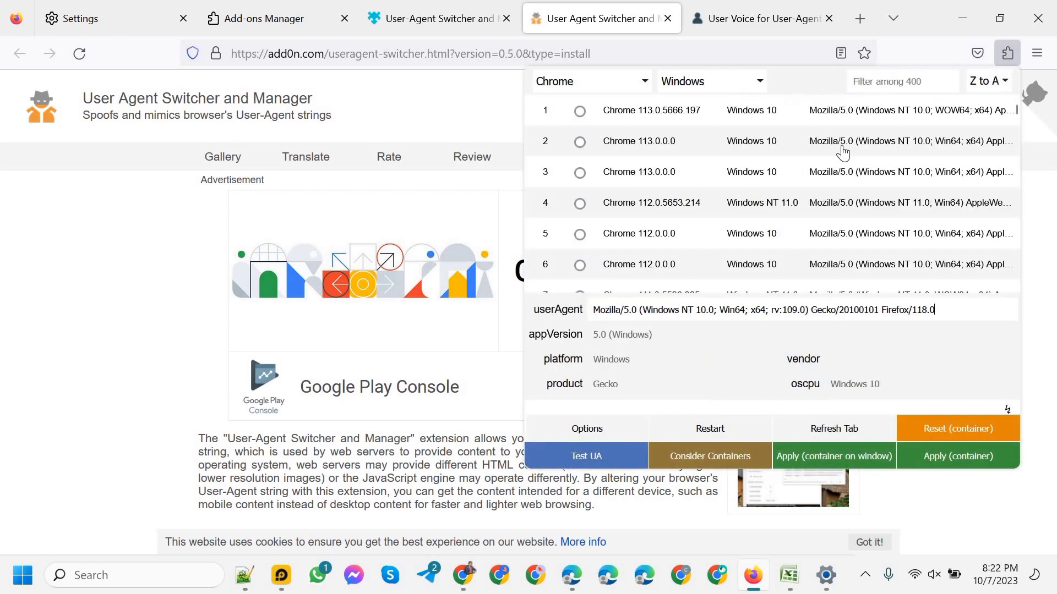
left_click(1005, 54)
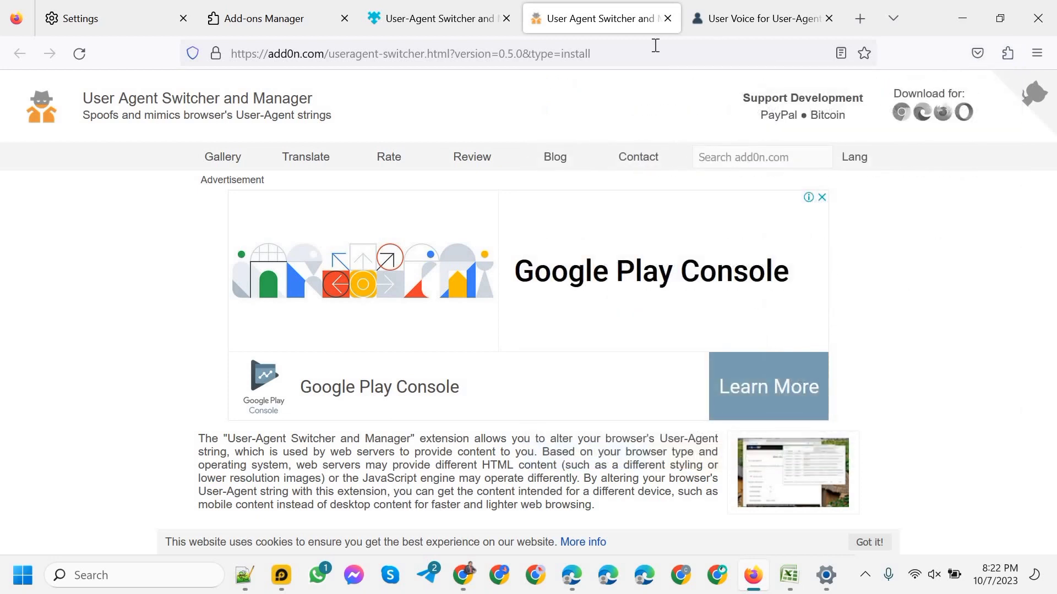
Clear all browsing history and data, then close every tab, leaving a single New Tab.
key("ctrl+shift+Delete")
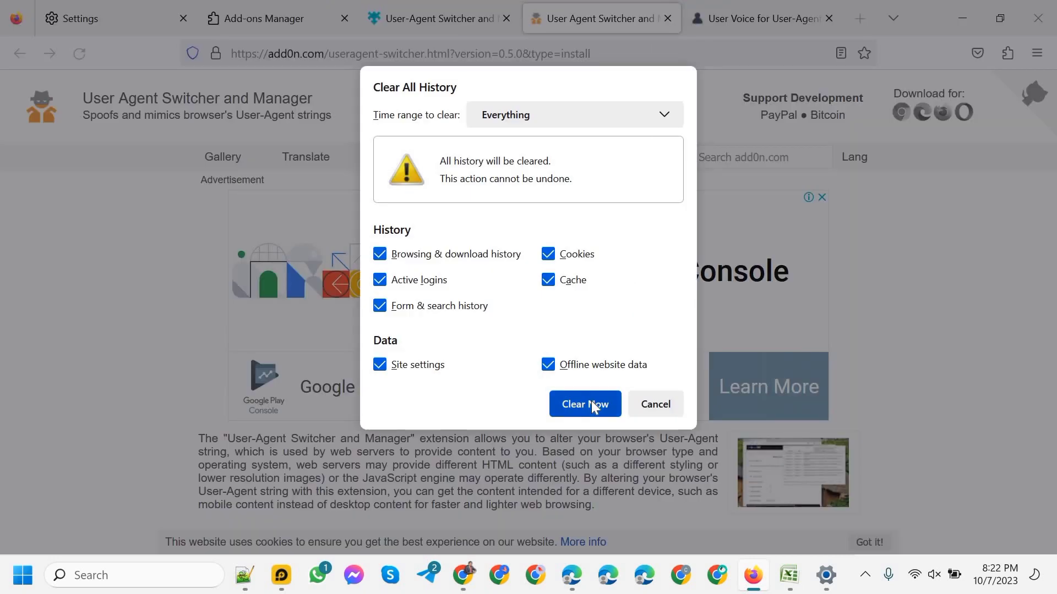
left_click(592, 401)
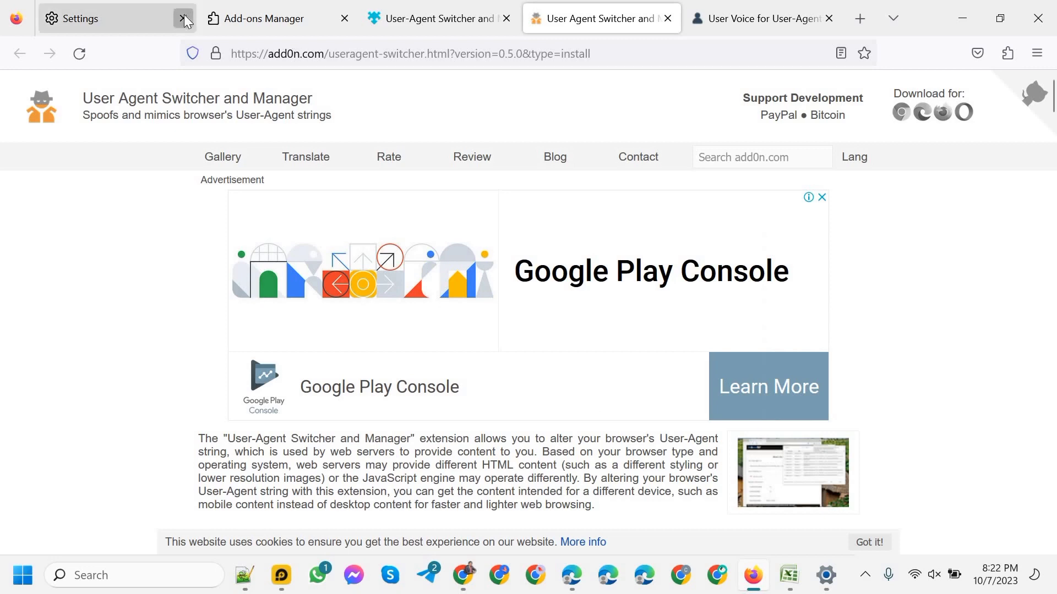
left_click(183, 15)
left_click(184, 14)
left_click(184, 16)
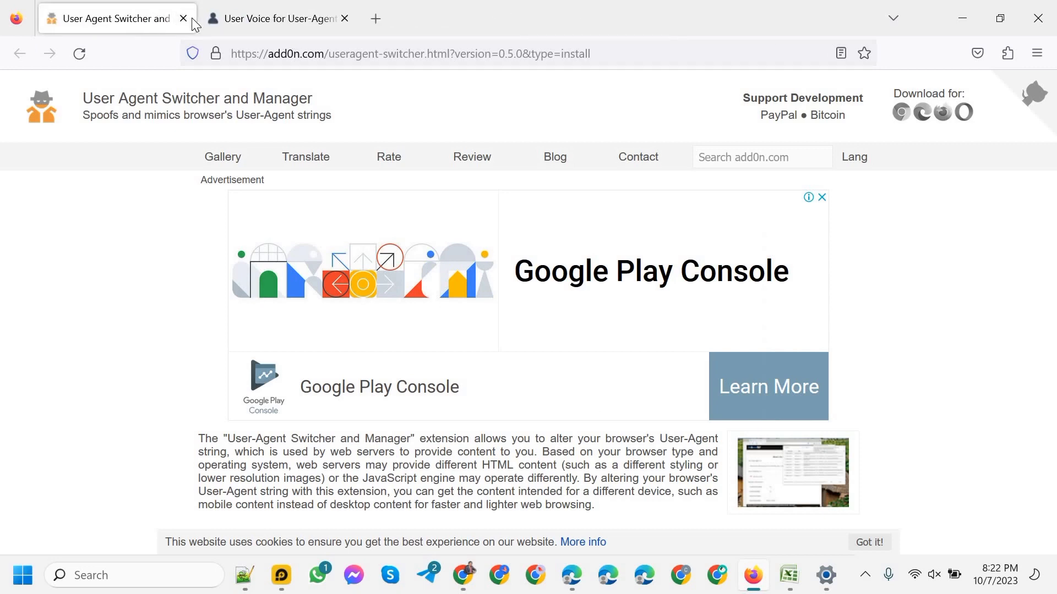
left_click(185, 18)
left_click(216, 18)
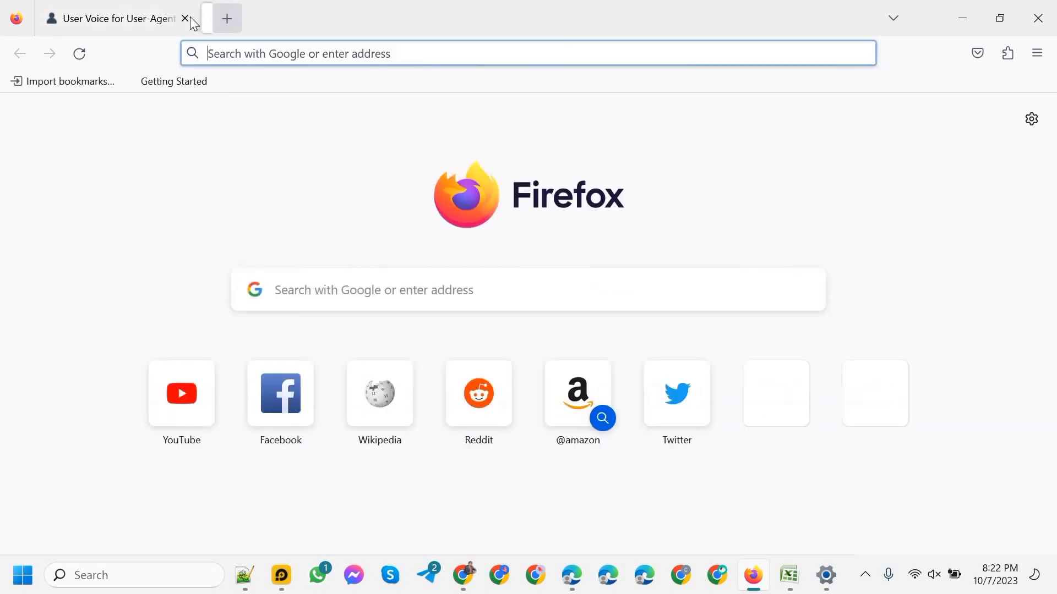
left_click(210, 18)
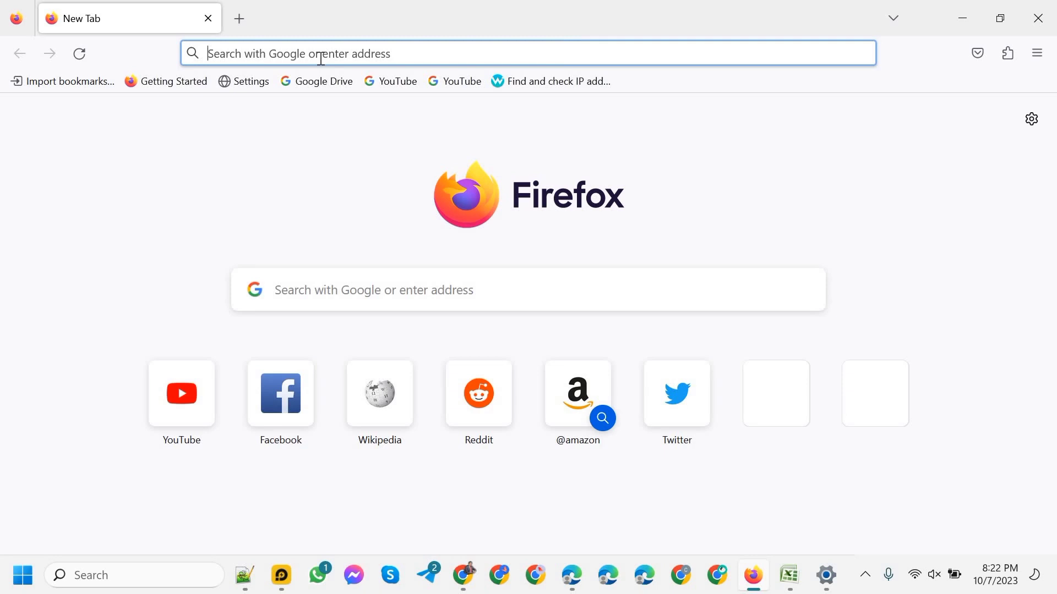
Load whoer.net, highlight its Win10.0 OS reading, then switch to the Excel Time Zone workbook.
type("whoer.net")
key("Return")
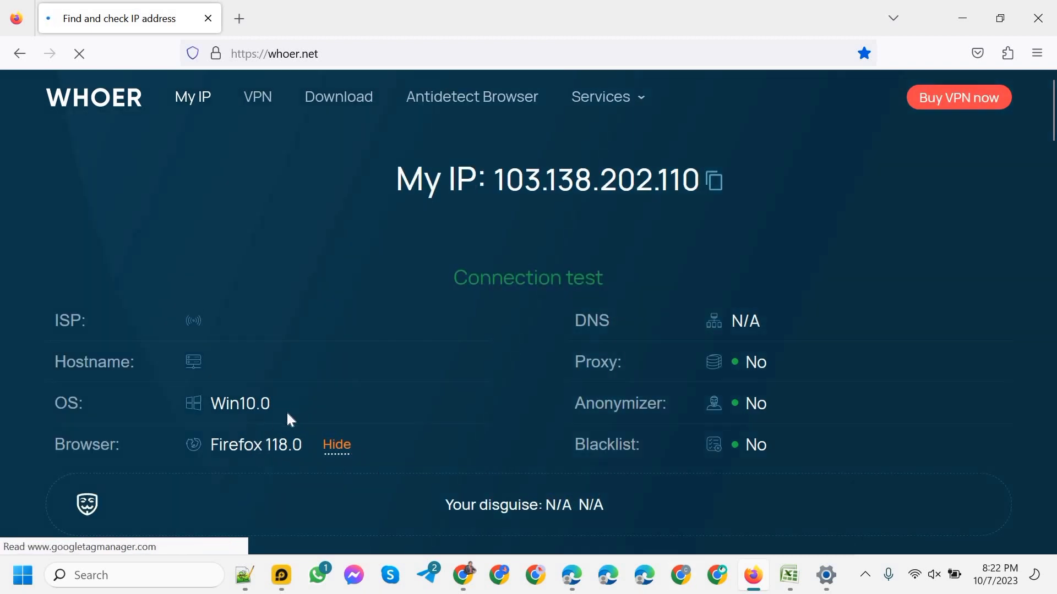
double_click(226, 404)
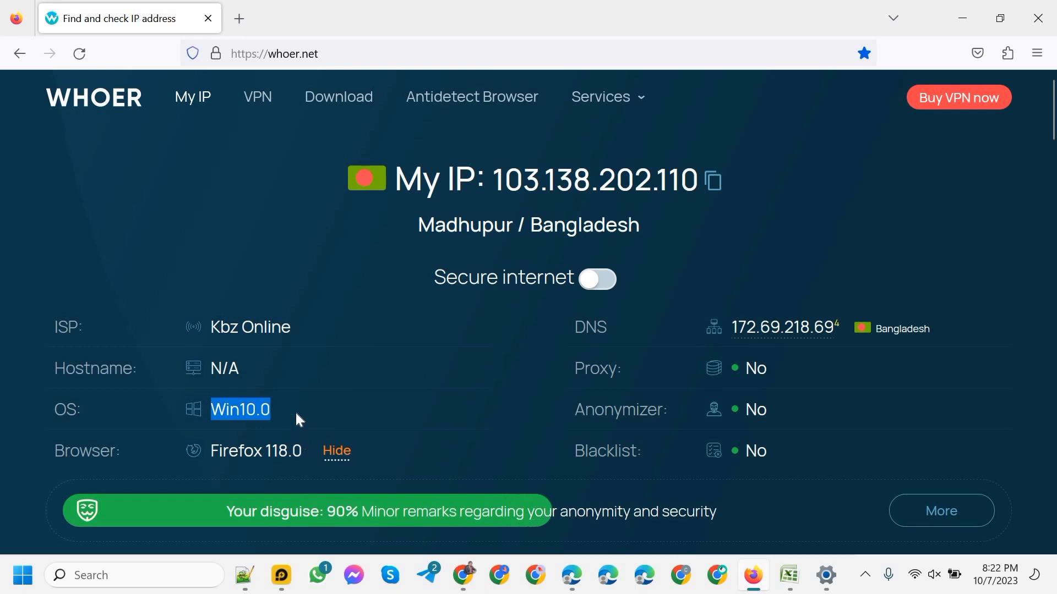
left_click(255, 412)
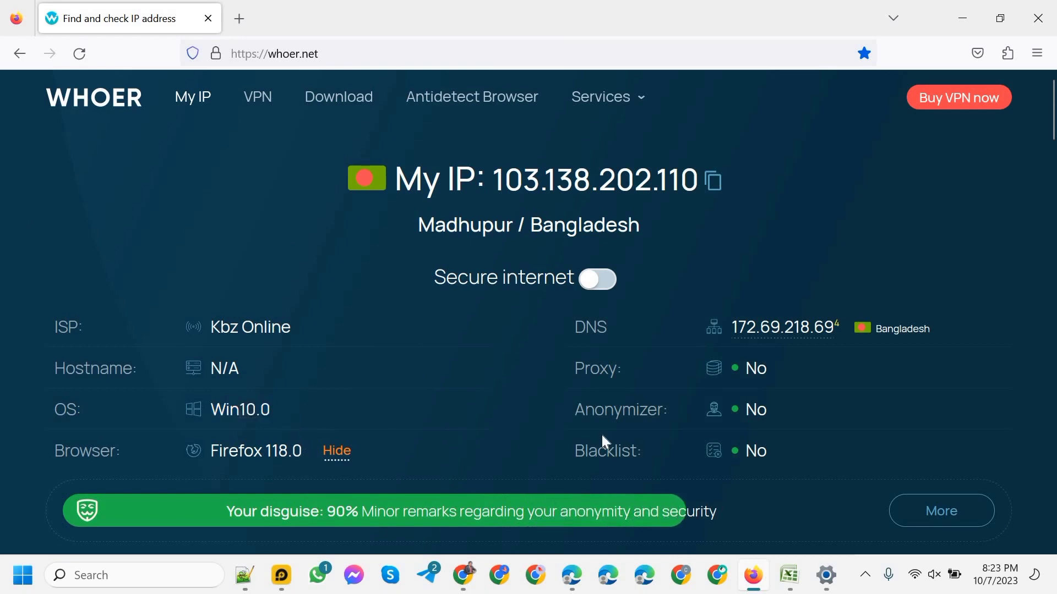
left_click(789, 575)
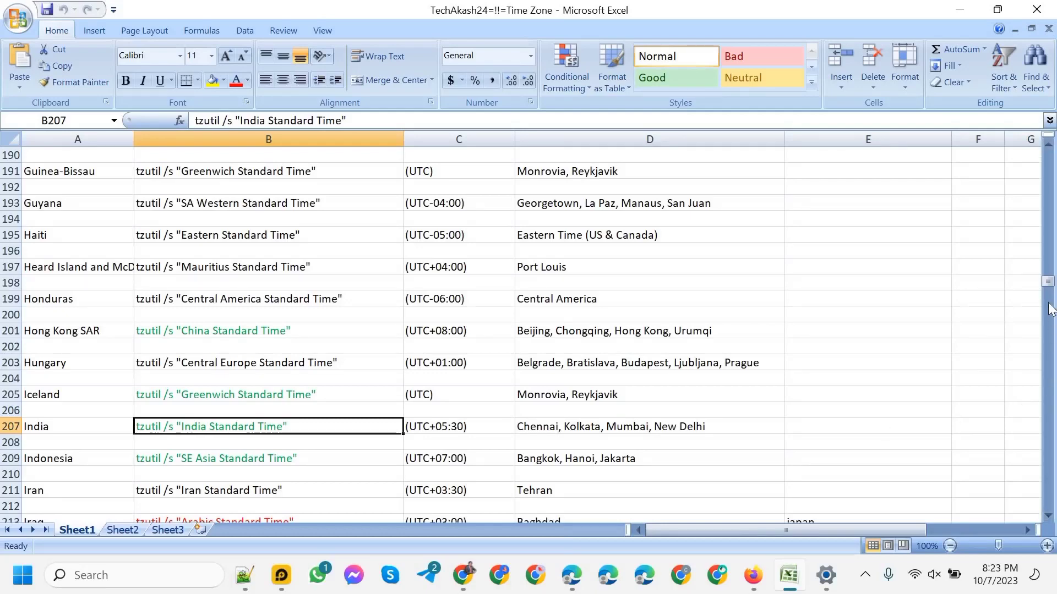
Close Excel and change the Windows time zone from Chennai, Kolkata to (UTC+06:00) Dhaka.
left_click_drag(1049, 290, 1048, 249)
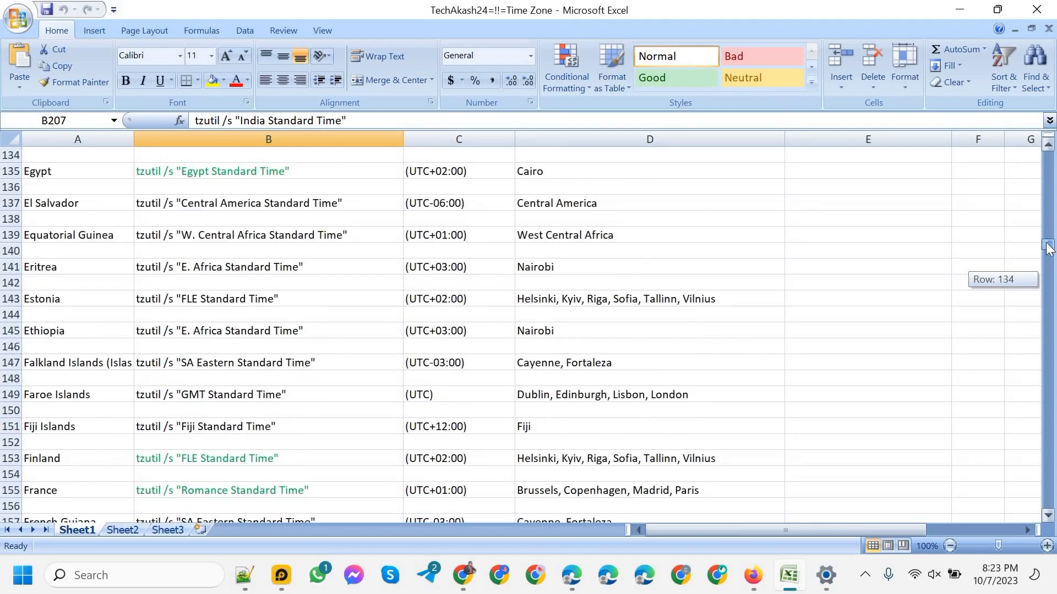
left_click(1037, 9)
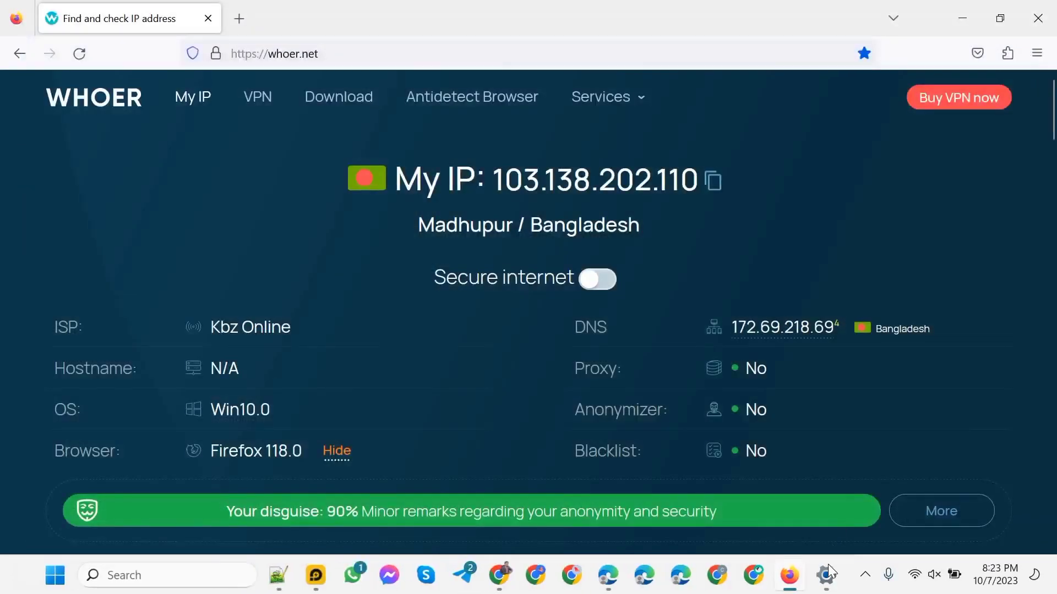
left_click(826, 575)
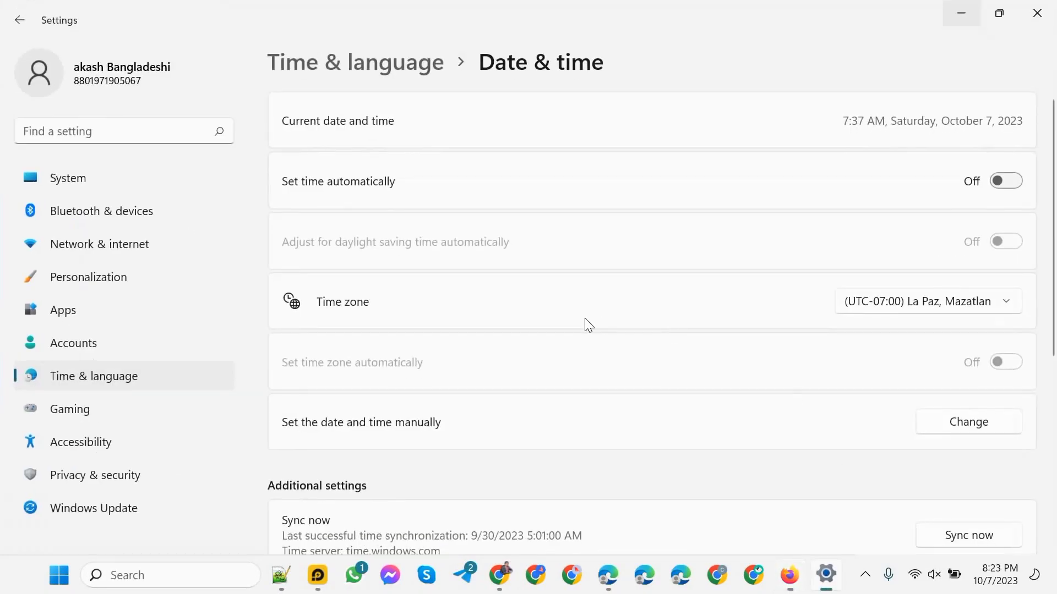
left_click(929, 309)
left_click(844, 424)
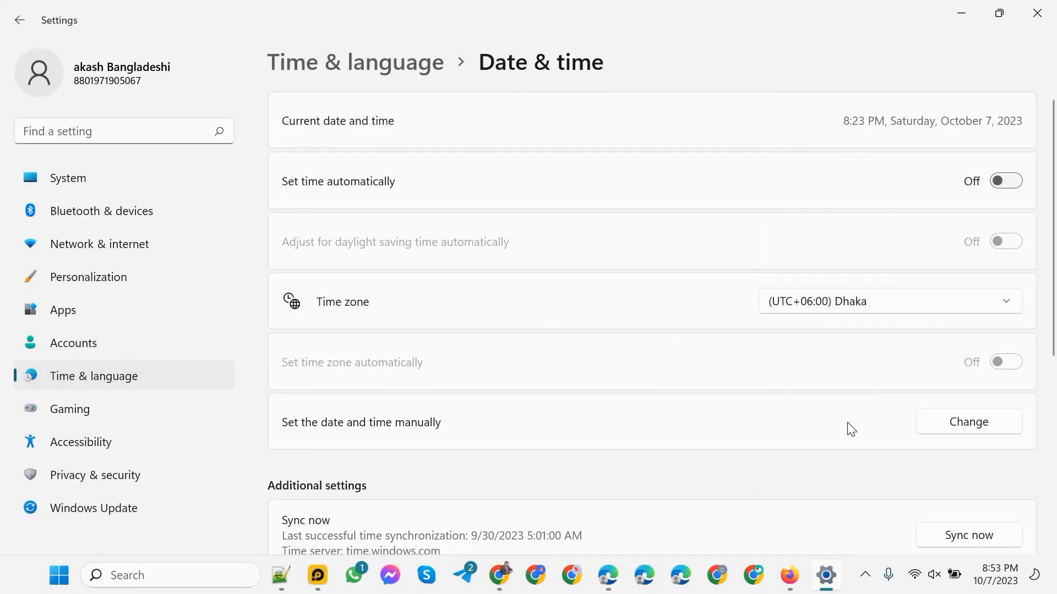
left_click(1037, 13)
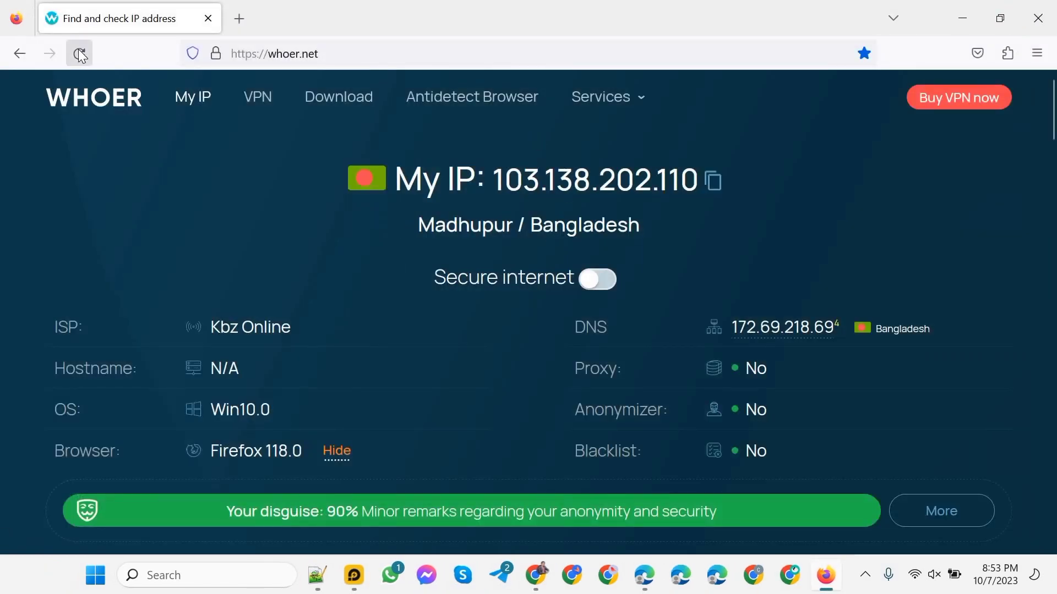
Reload whoer.net and open the User-Agent Switcher and Manager extension.
left_click(80, 54)
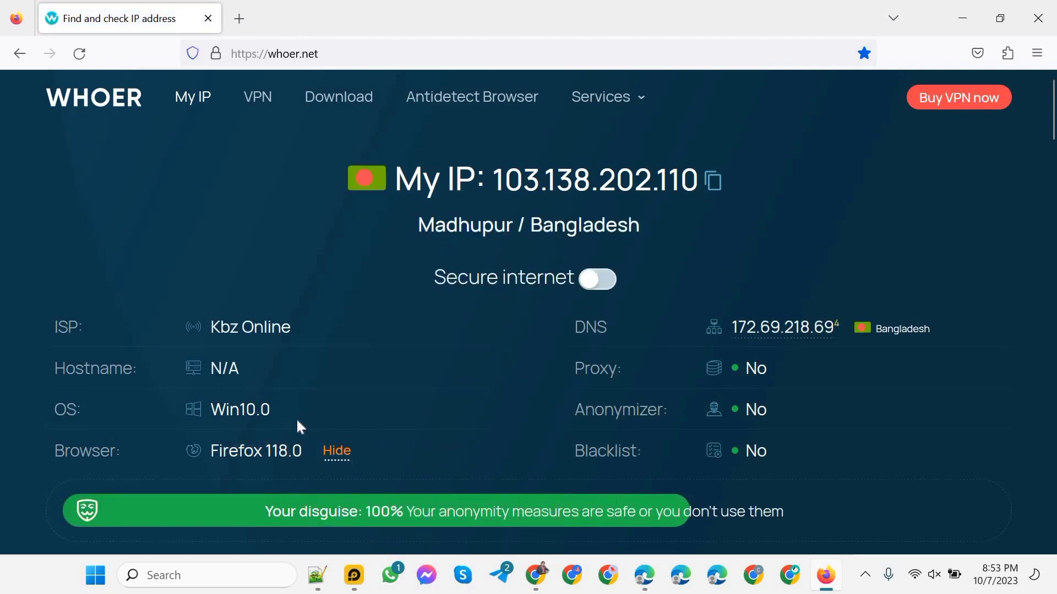
left_click(1011, 56)
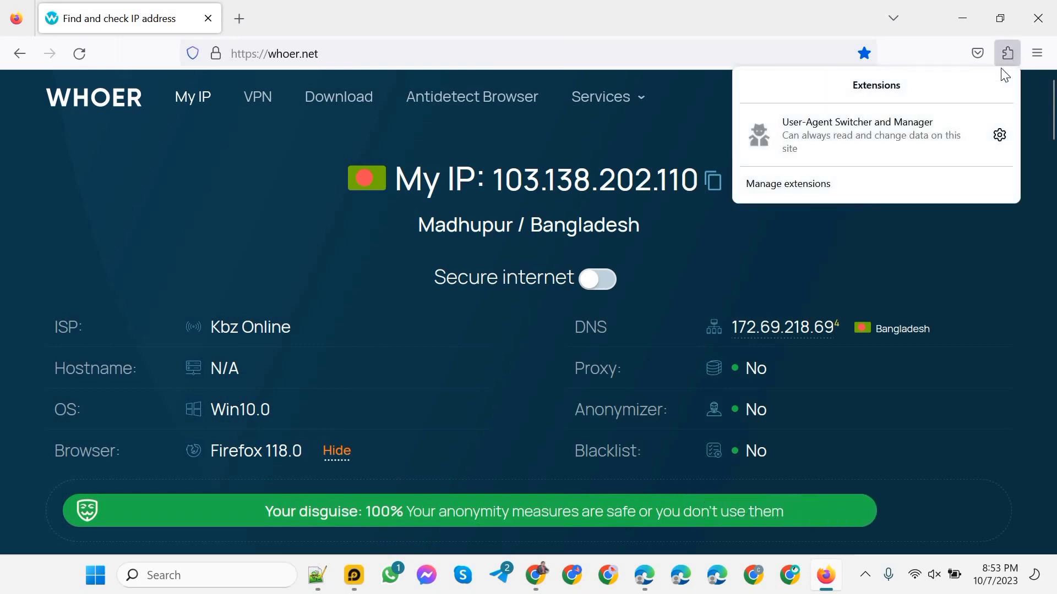
left_click(847, 128)
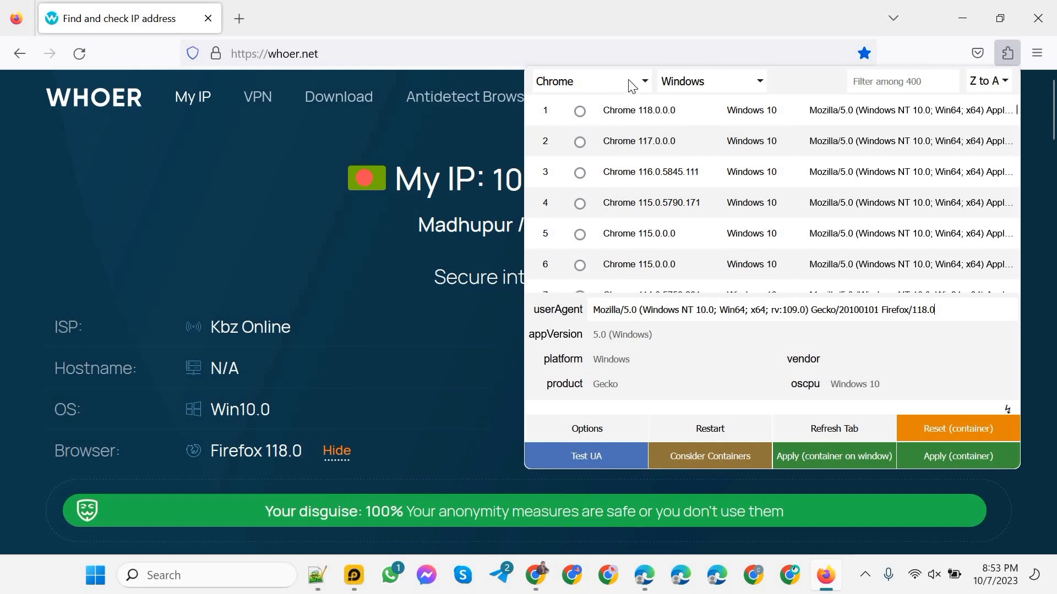
Apply the Safari 13.0.5 on iOS 13.3.1 iPhone user agent to the container.
left_click(642, 87)
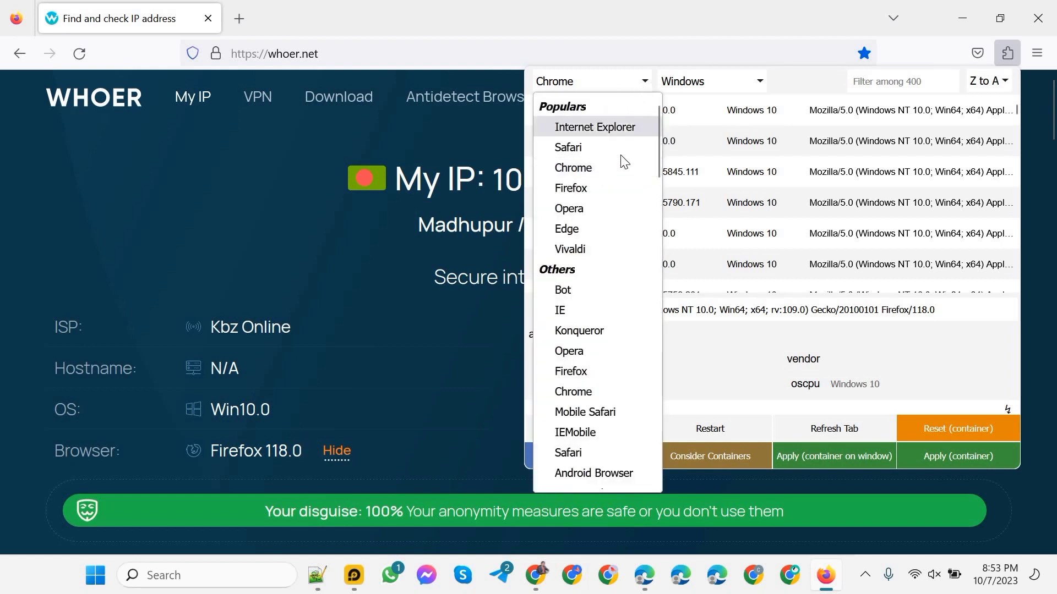
left_click(586, 148)
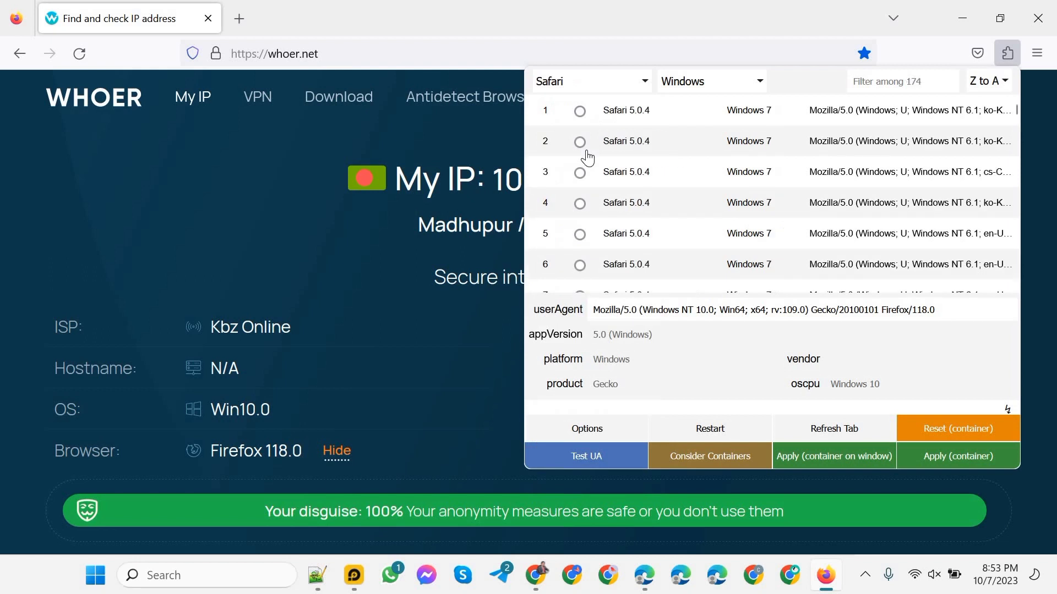
left_click(686, 87)
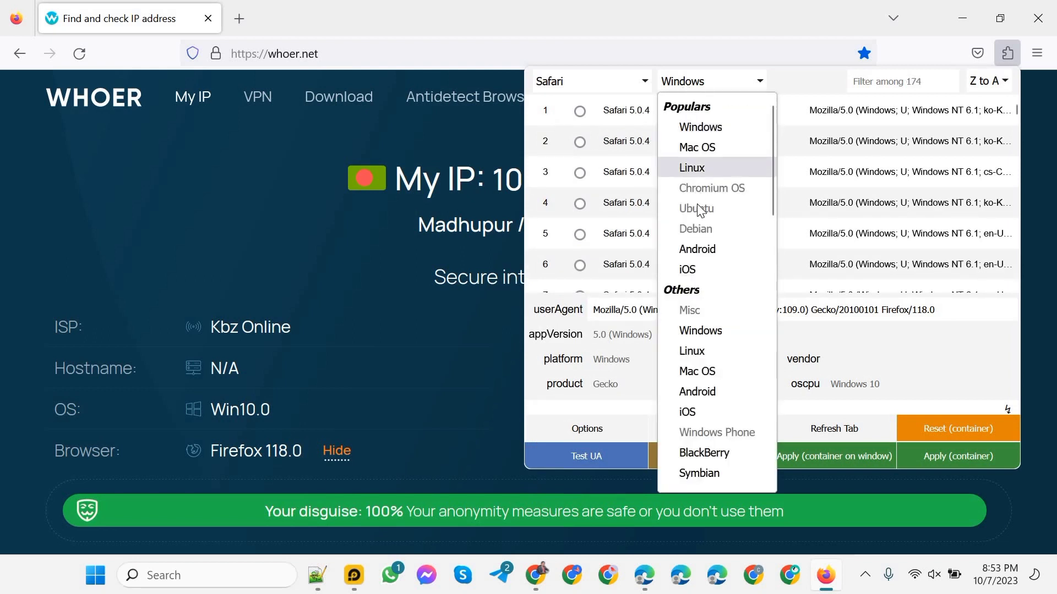
left_click(688, 270)
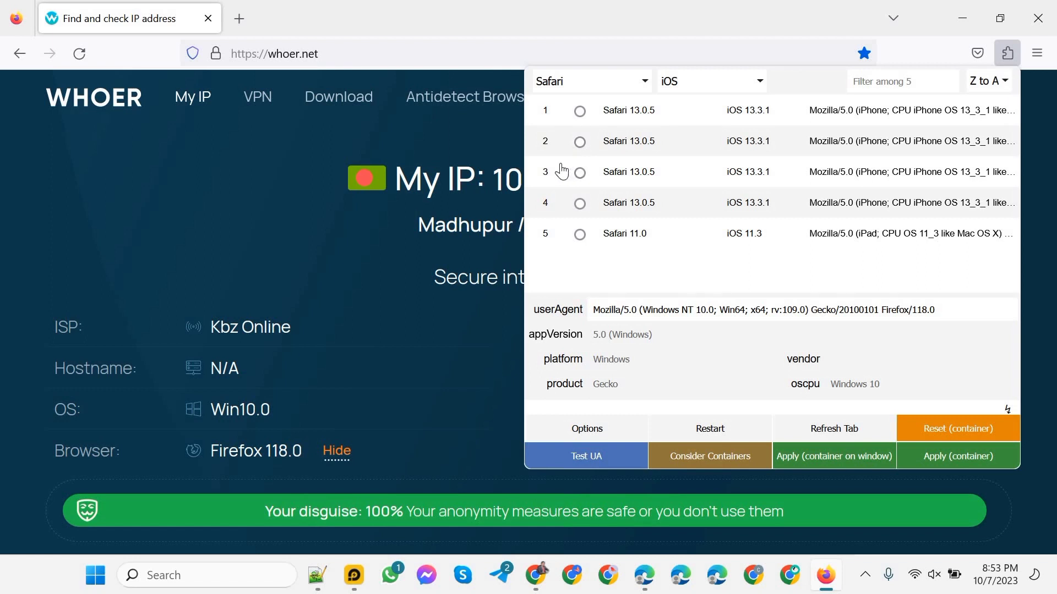
left_click(580, 143)
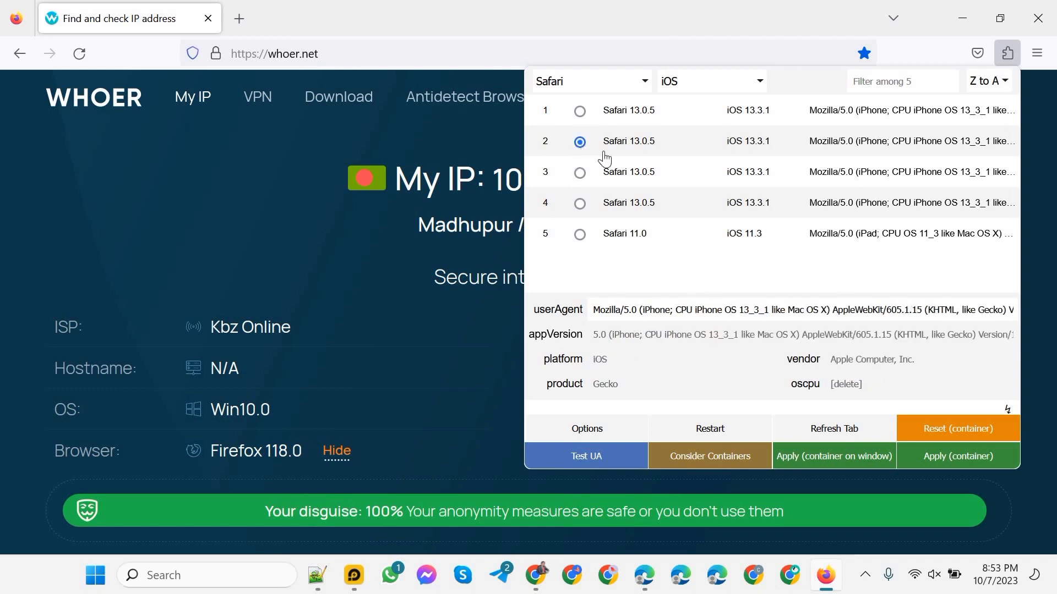
left_click(967, 466)
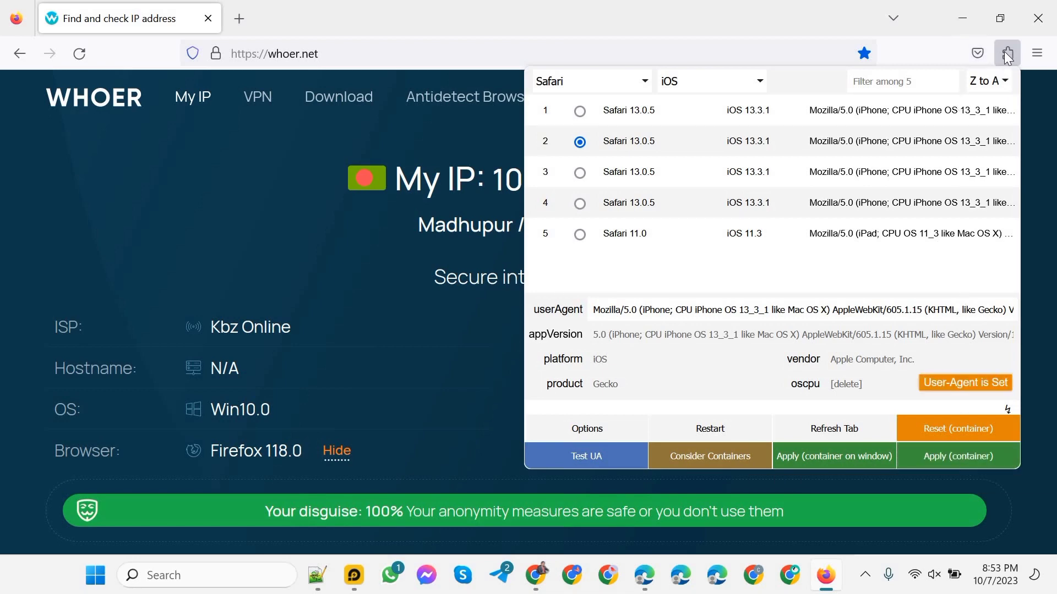
left_click(1007, 54)
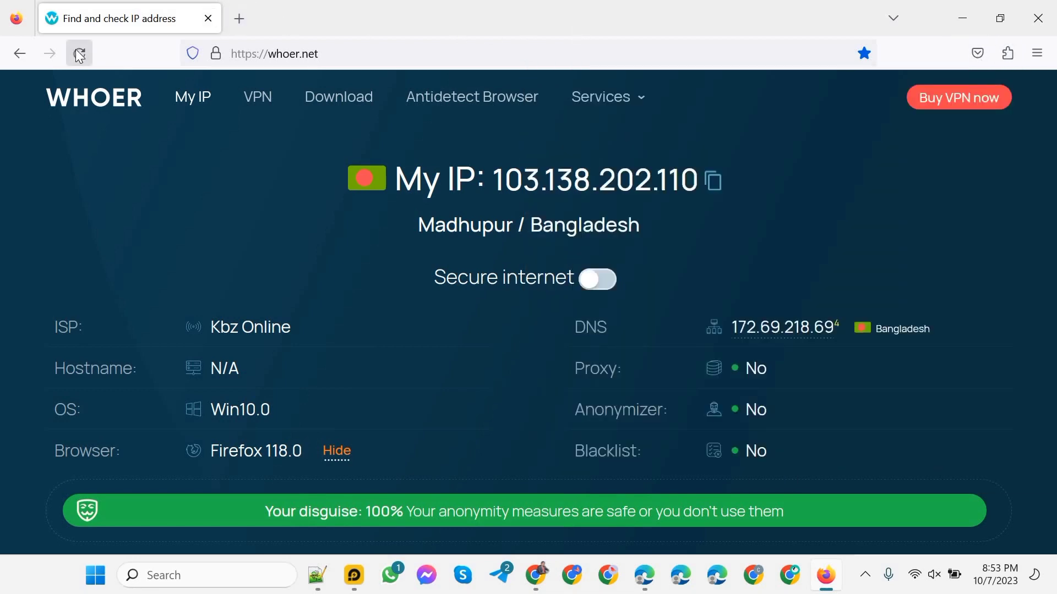
Reload whoer.net to confirm iOS (iPhone) and Safari 13.0, then minimize Firefox.
left_click(80, 53)
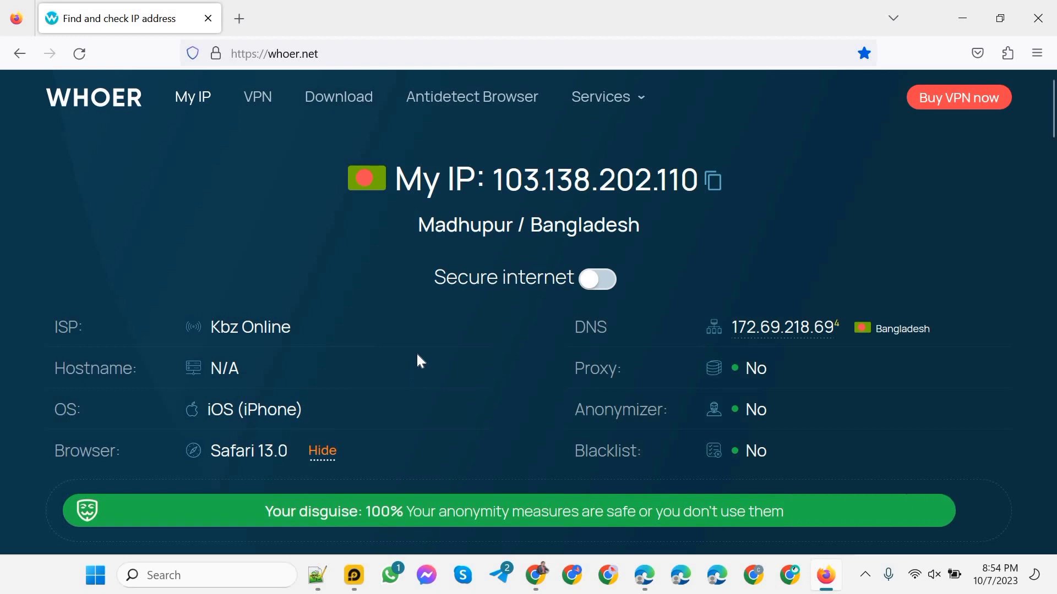
left_click(962, 19)
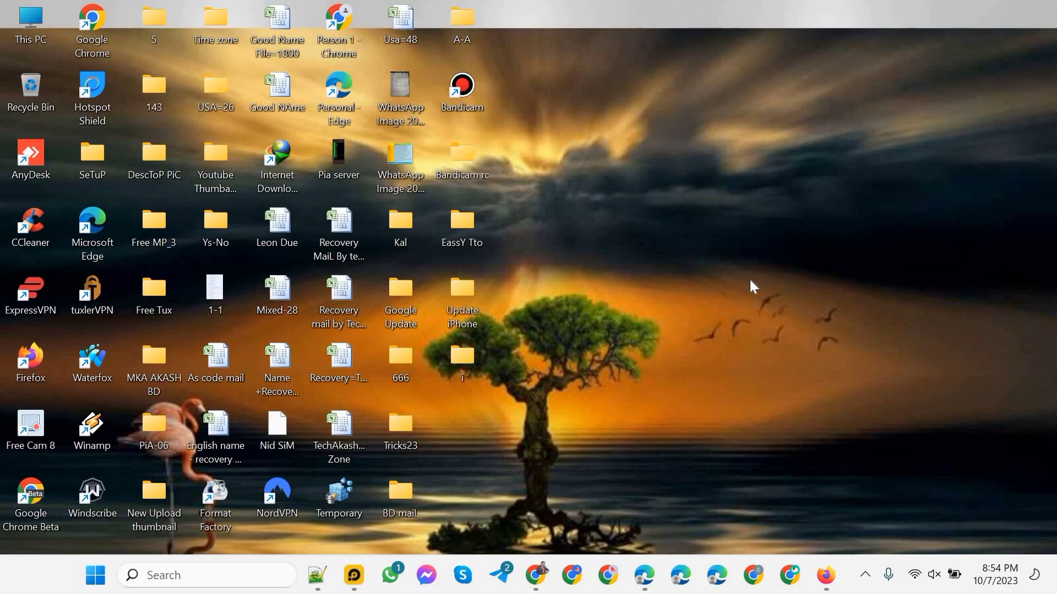
Refresh the desktop, then recycle all user Temp files, skipping the in-use iSpring folder.
right_click(700, 76)
left_click(754, 158)
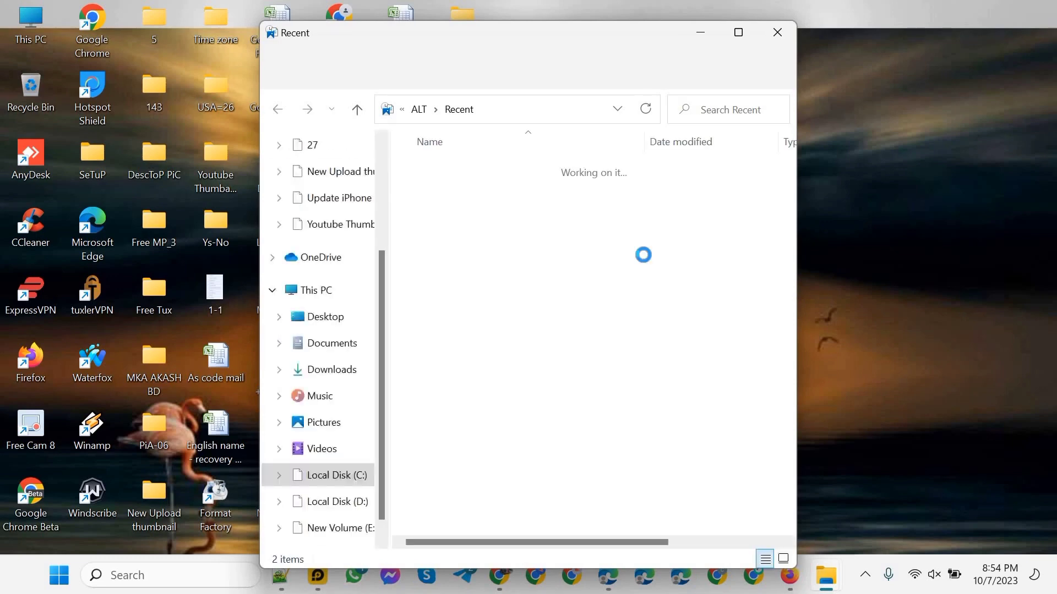
key("ctrl+a")
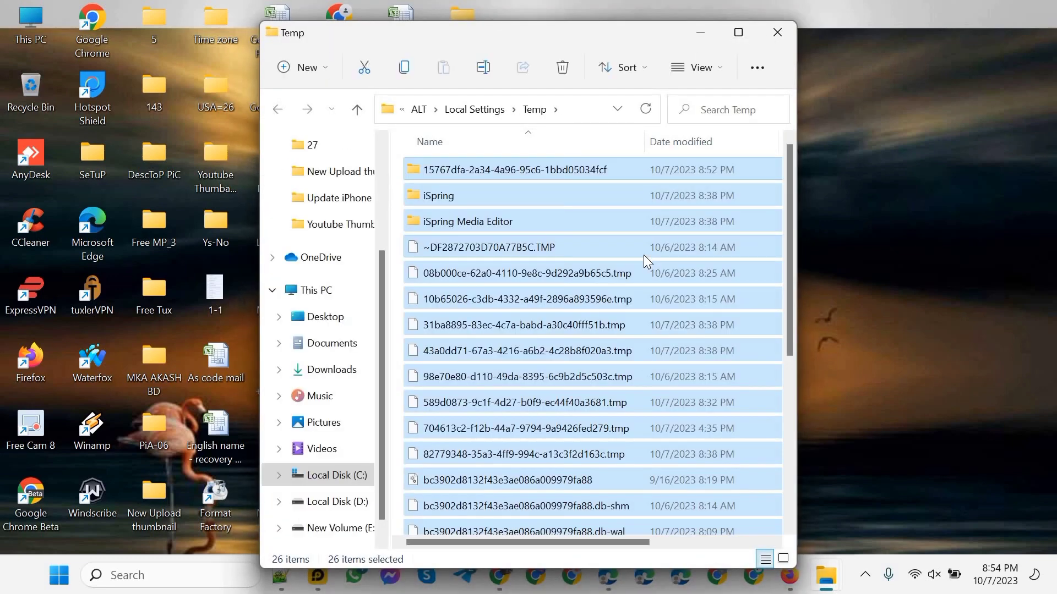
key("Delete")
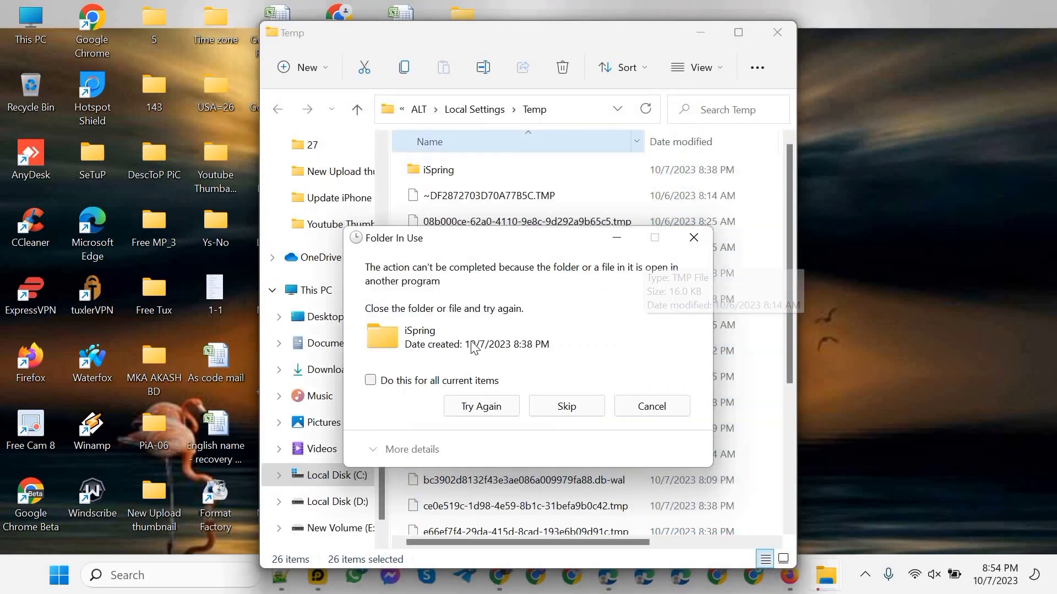
left_click(465, 381)
left_click(596, 417)
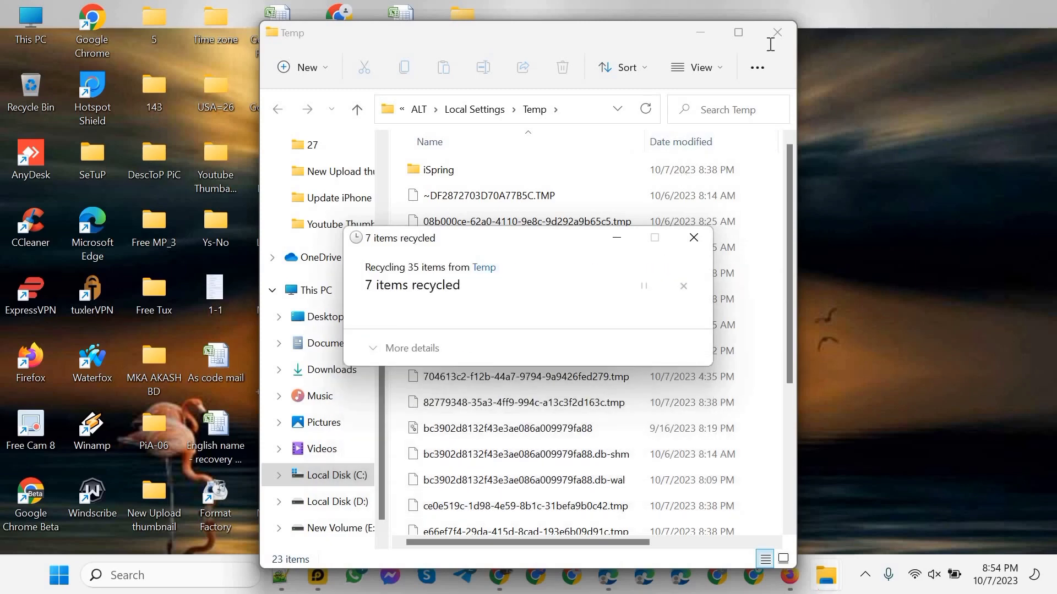
left_click(780, 34)
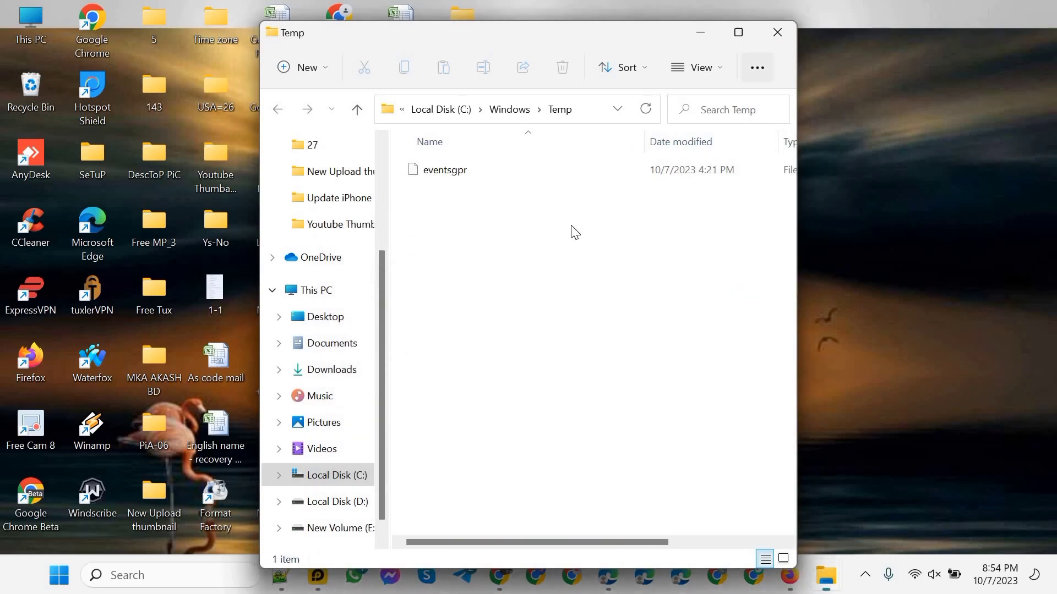
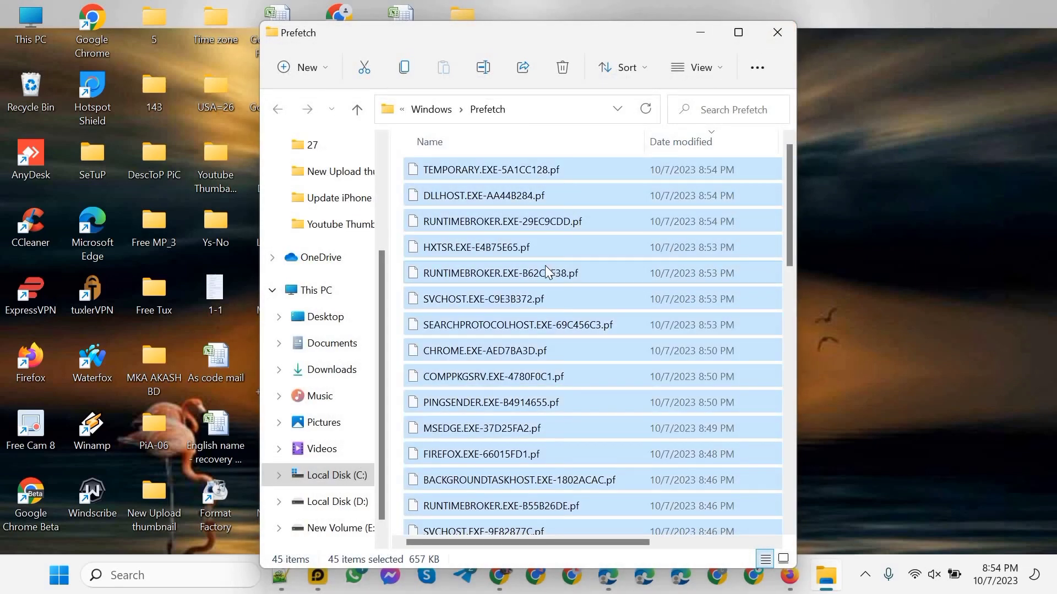
Delete the selected Prefetch files, skip all in-use ones, and close the folder window.
key("Delete")
left_click(370, 331)
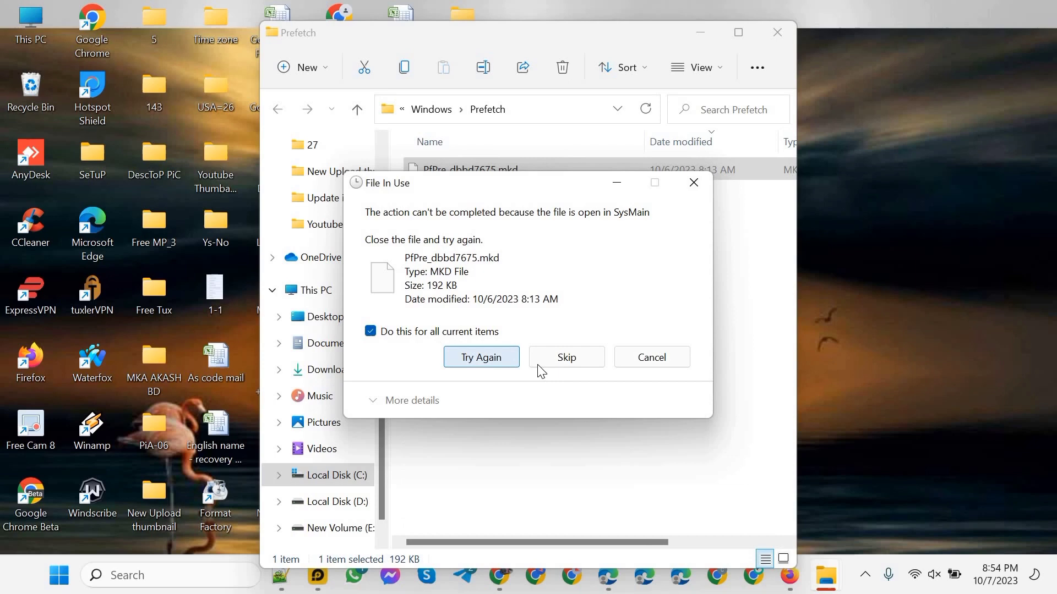
left_click(567, 357)
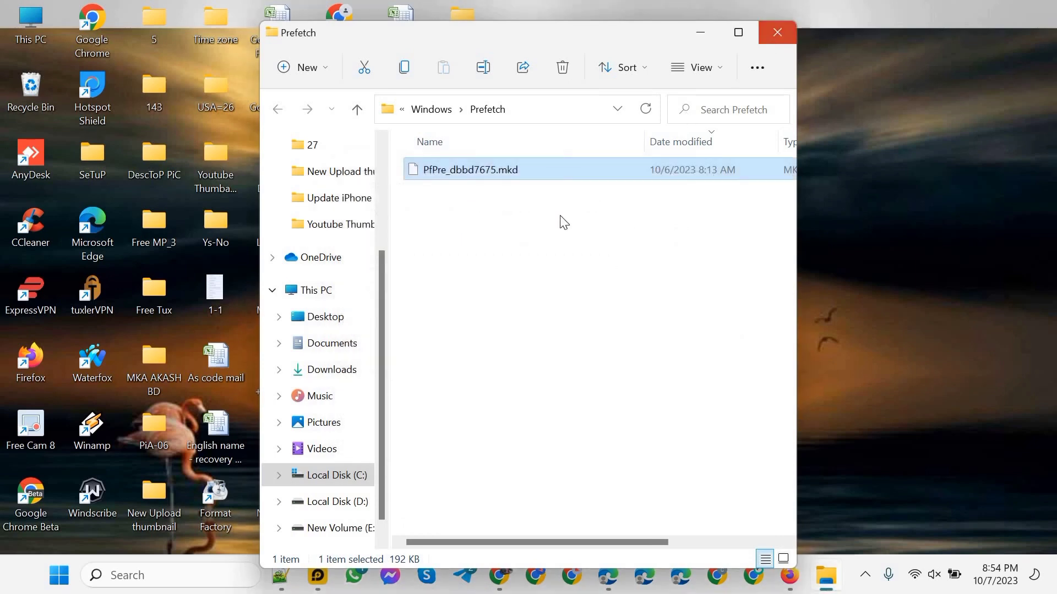
left_click(778, 32)
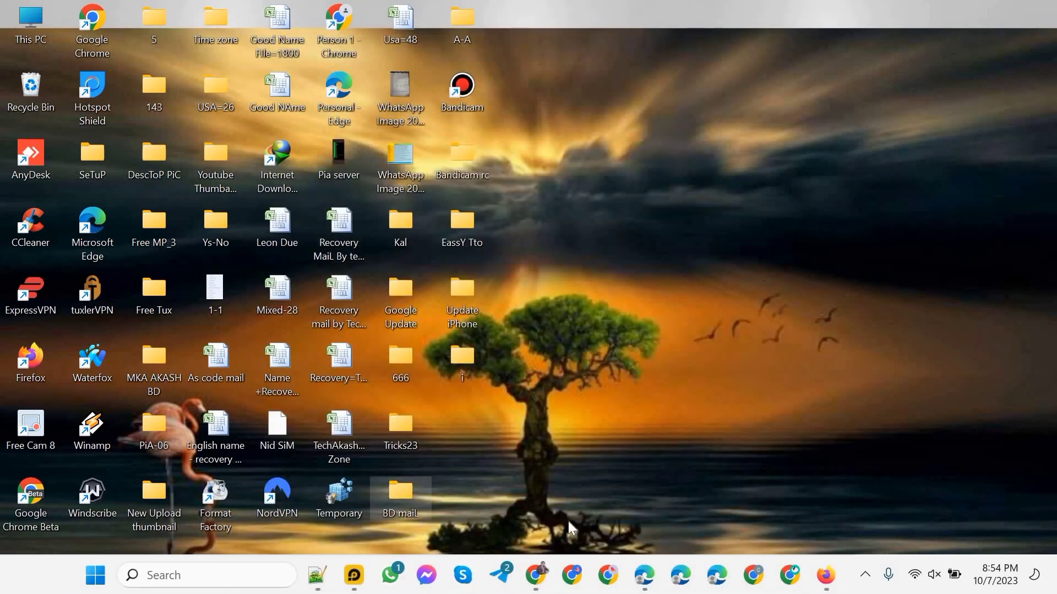
Search 'google core update' in a new Chrome tab and open the Google Search Status Dashboard result.
mouse_move(539, 575)
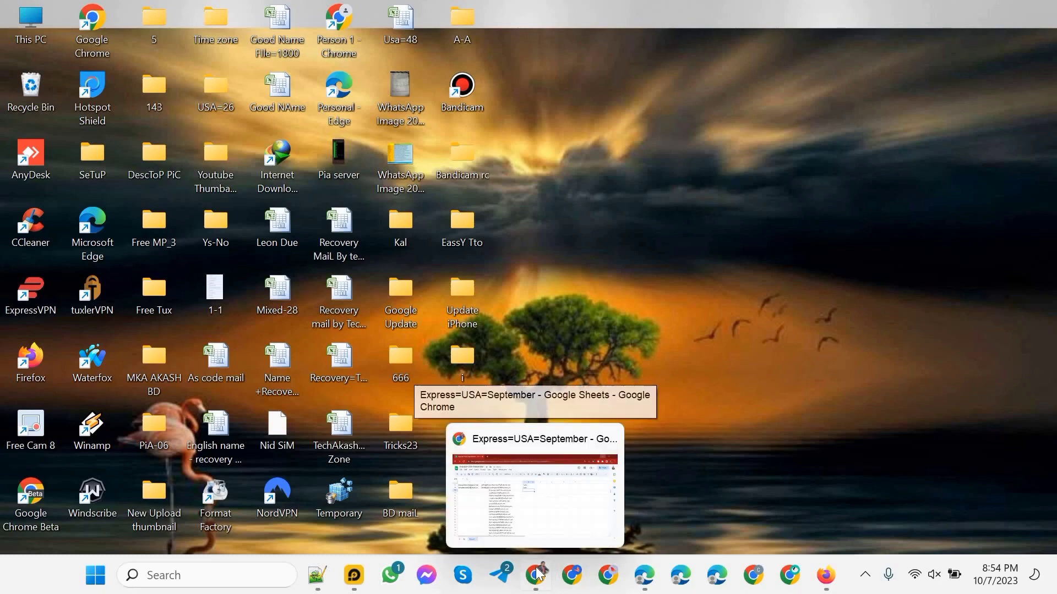
left_click(534, 498)
left_click(220, 18)
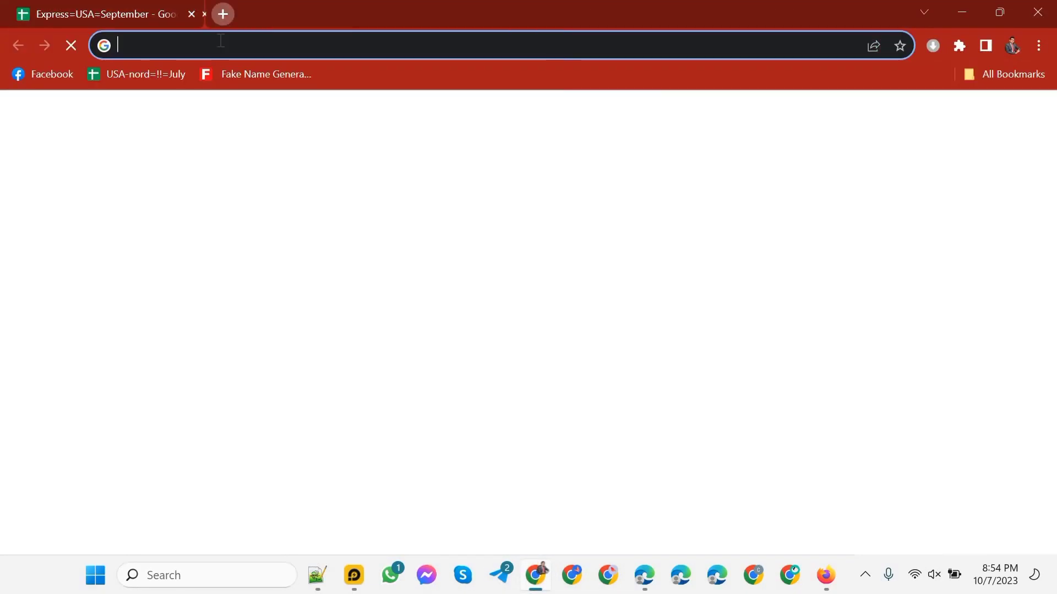
type("go")
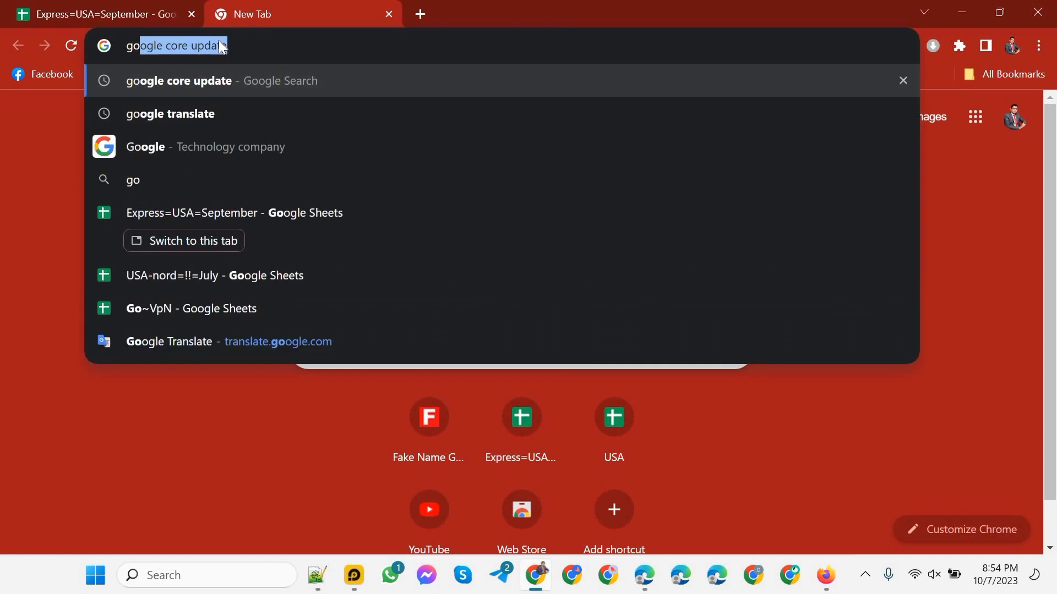
key("Return")
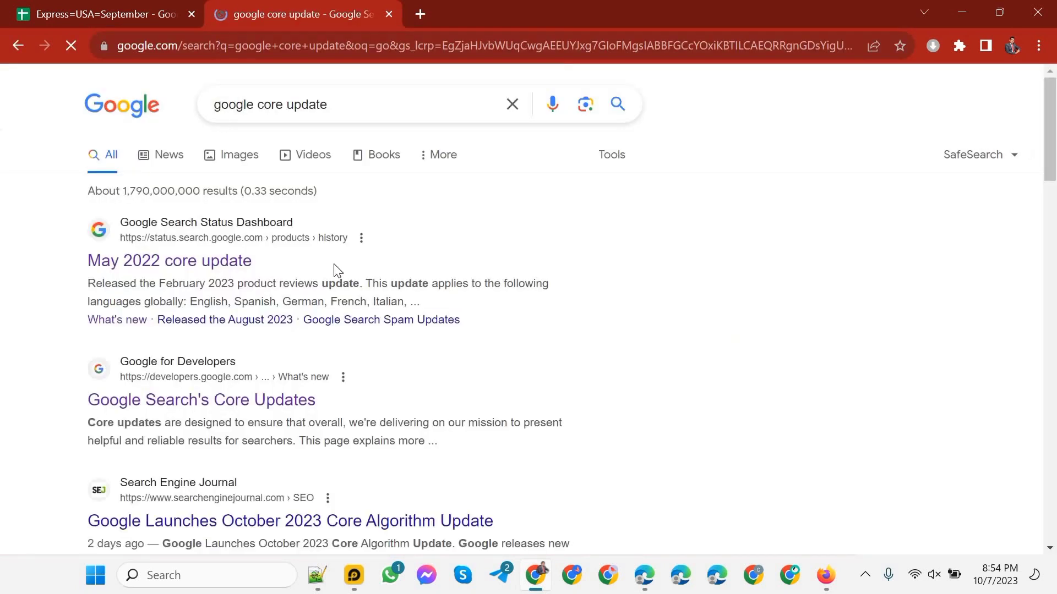
left_click(189, 263)
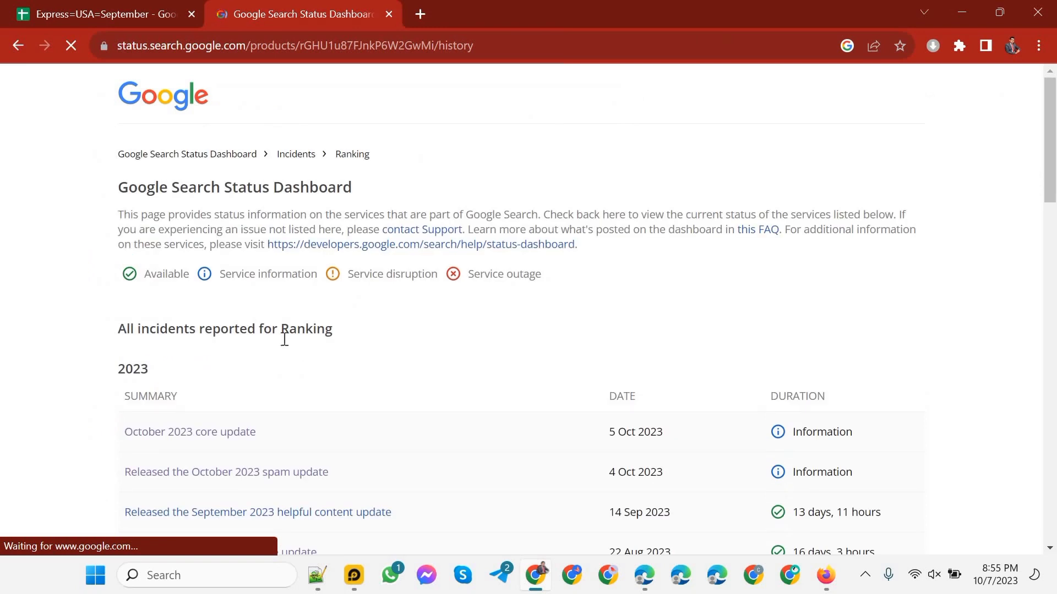
scroll(436, 400, "down", 2)
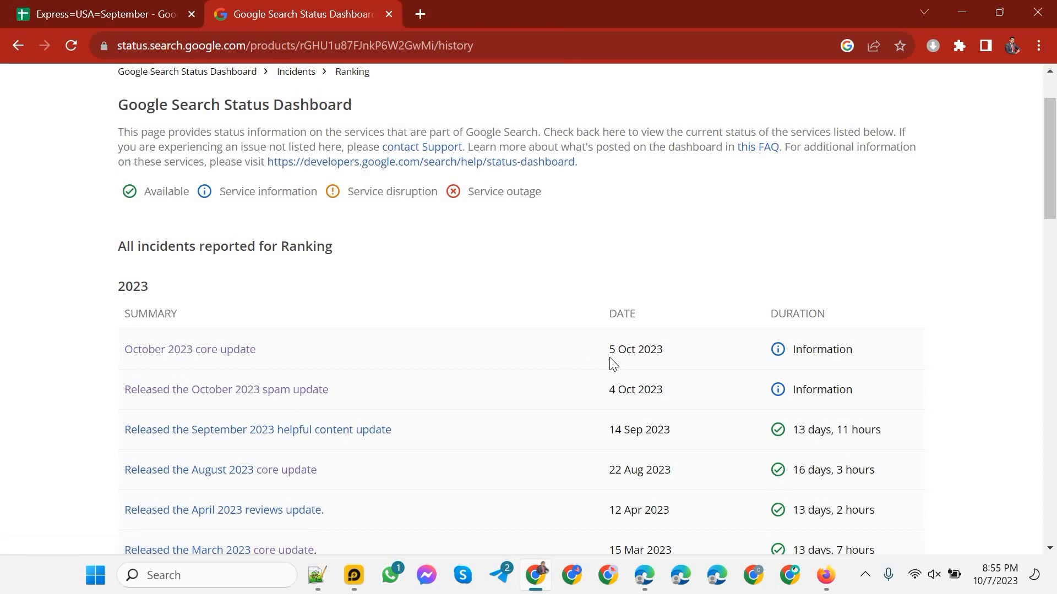
left_click_drag(666, 349, 592, 358)
left_click(294, 395)
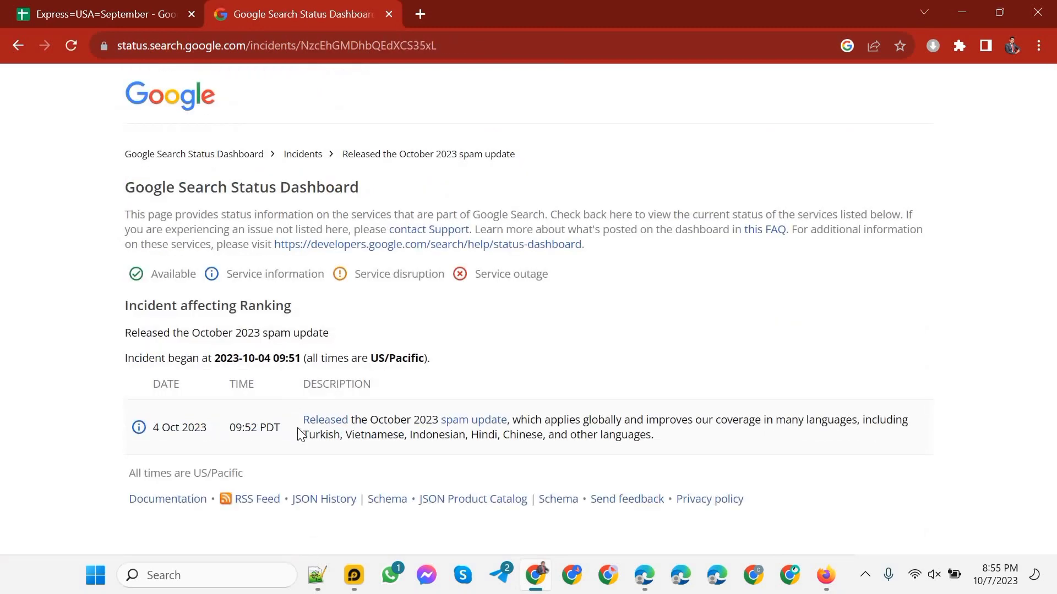
left_click_drag(304, 420, 674, 430)
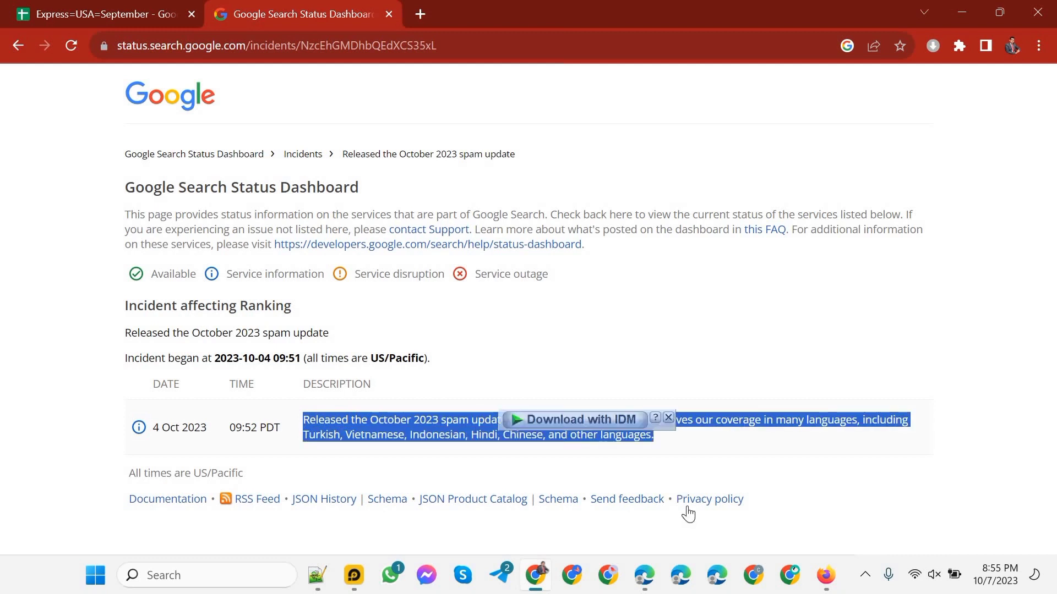
left_click(669, 420)
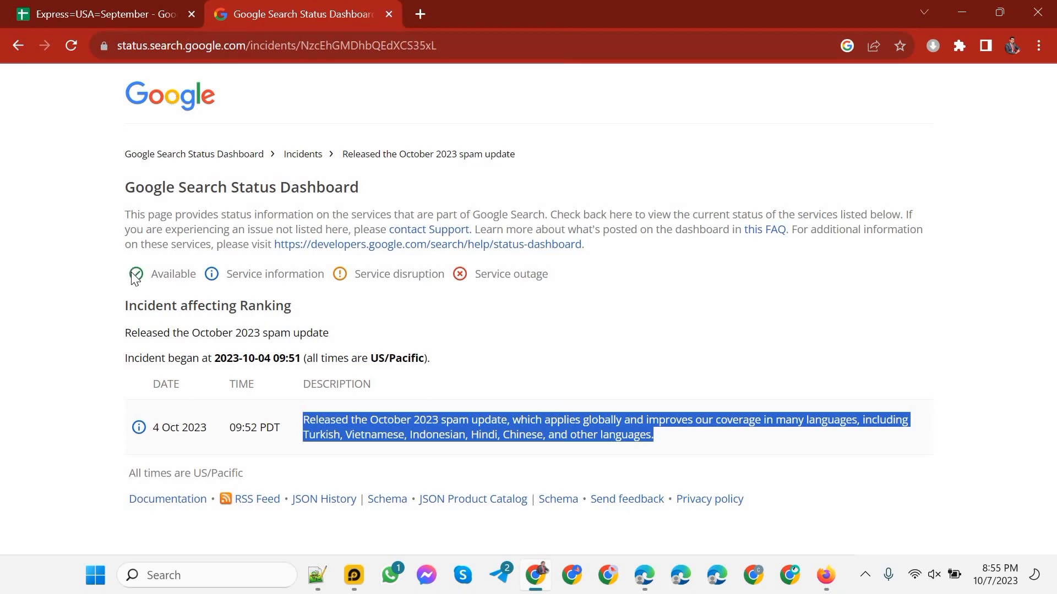
left_click(18, 47)
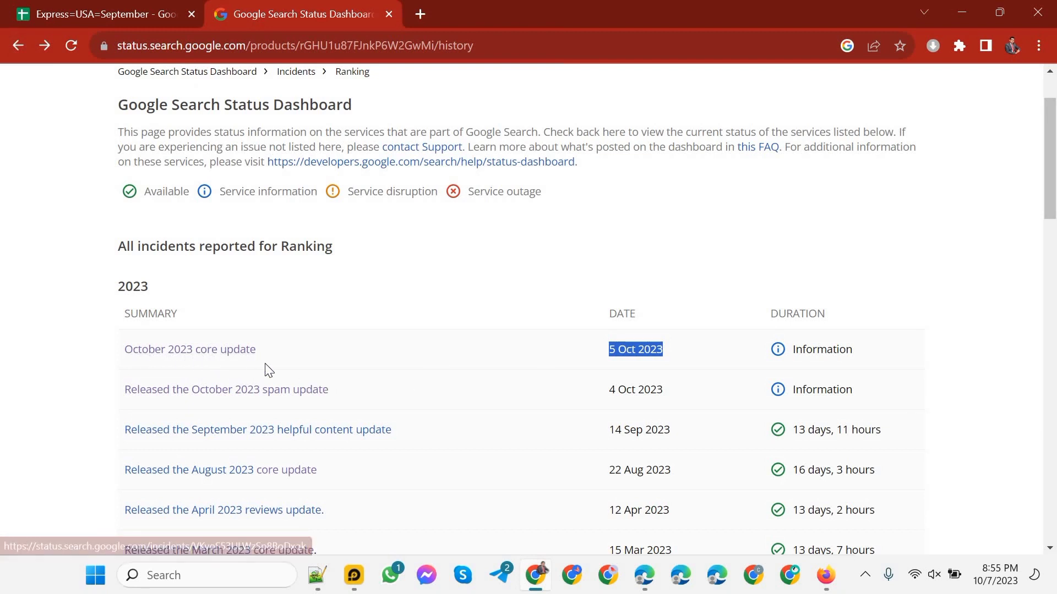
Open and read the October 2023 core update incident on the dashboard.
left_click(237, 356)
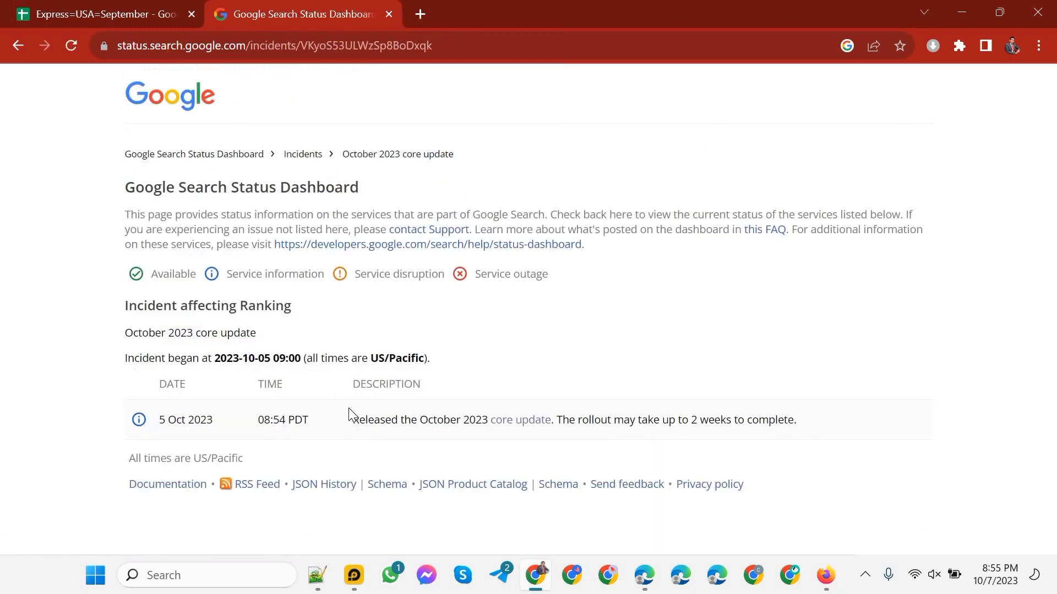
left_click_drag(348, 409, 848, 432)
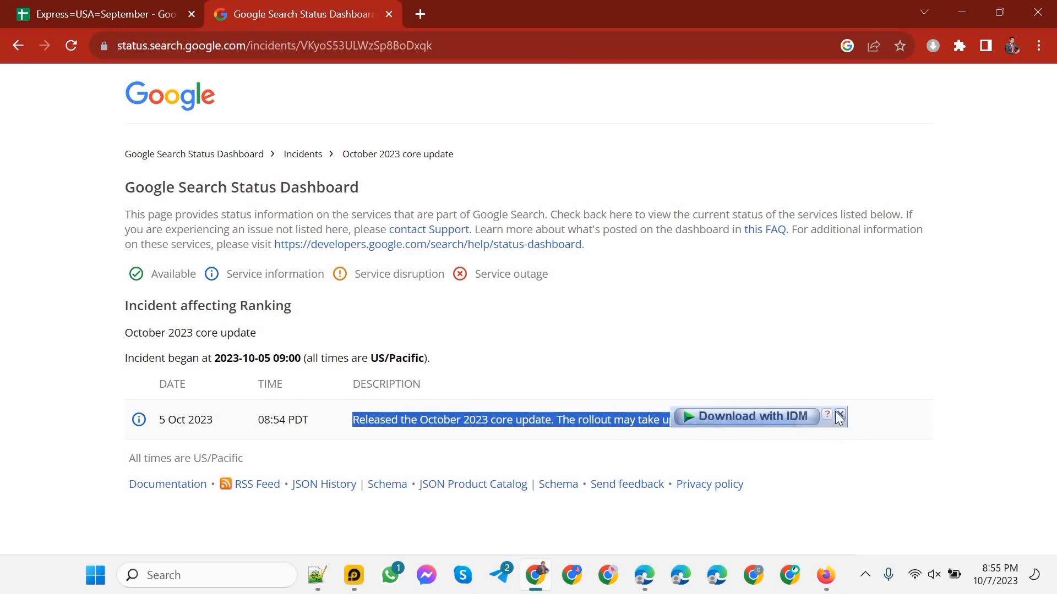
left_click(841, 414)
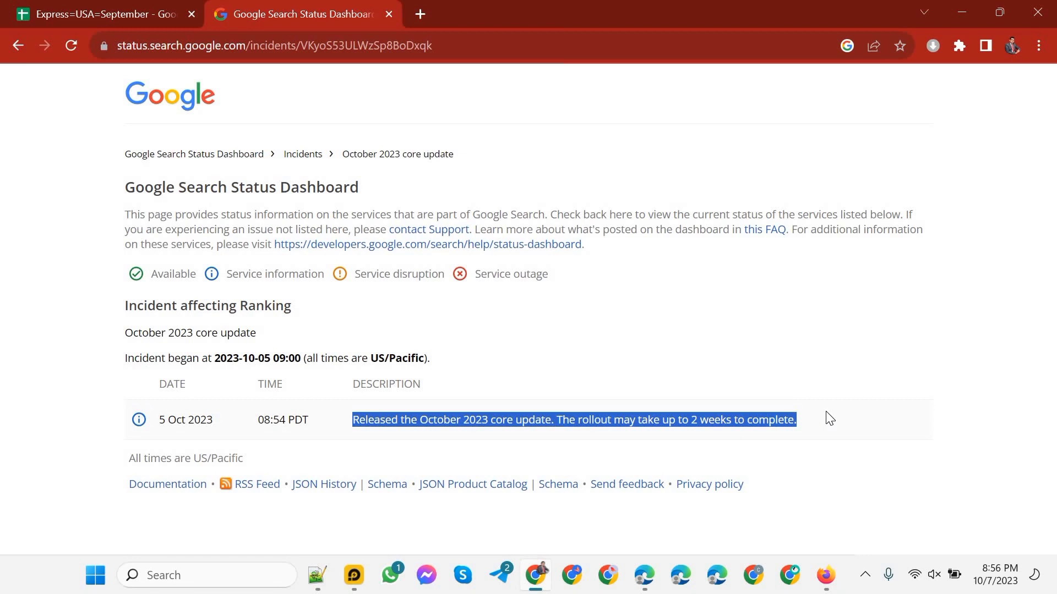
Go back and browse the Ranking incident history list, then close the dashboard tab.
left_click(18, 49)
scroll(432, 286, "down", 2)
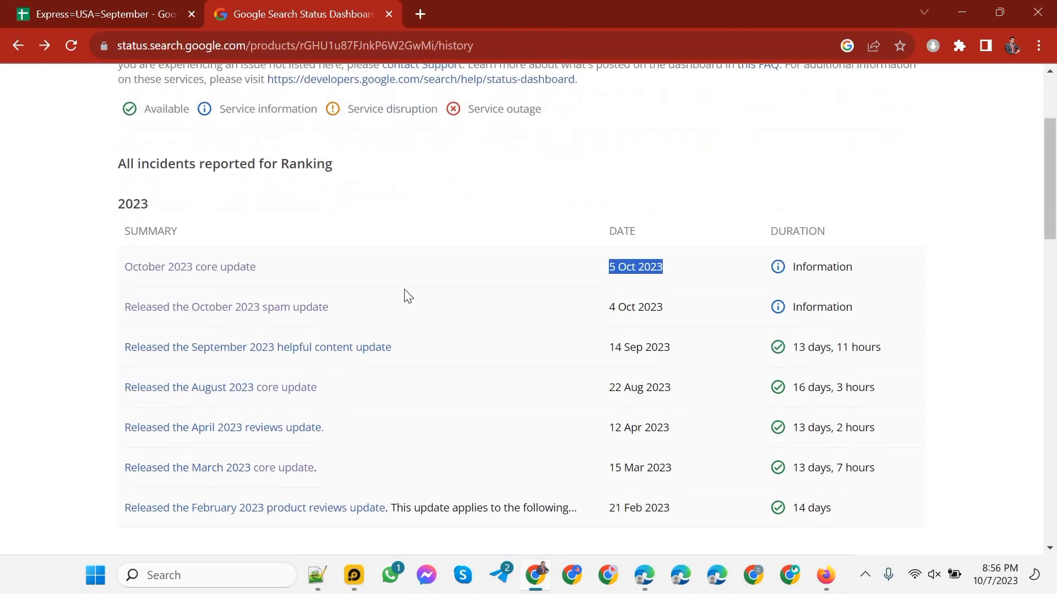
scroll(385, 264, "down", 2)
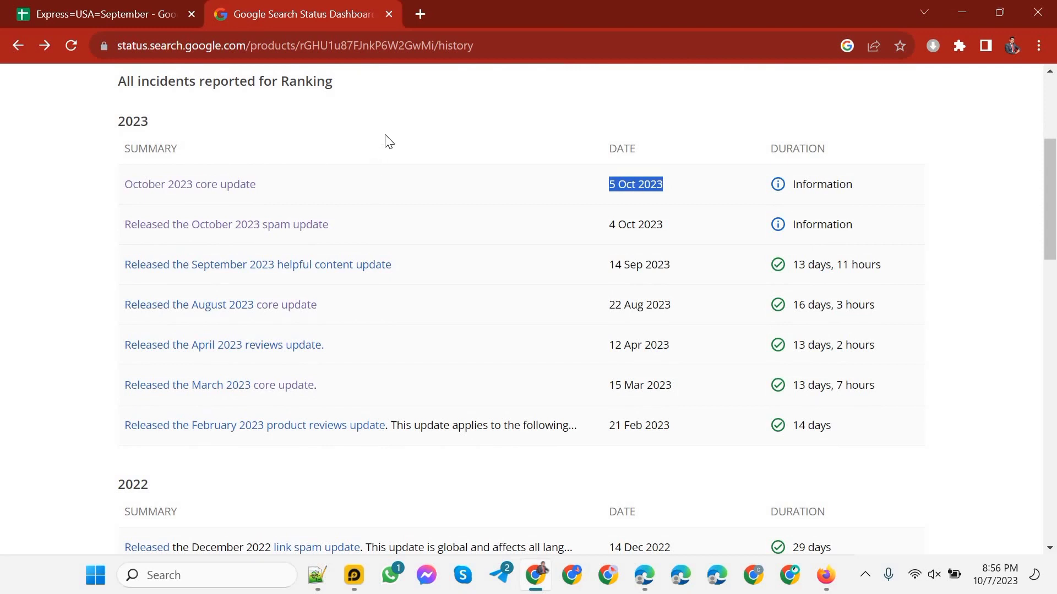
left_click_drag(385, 139, 411, 454)
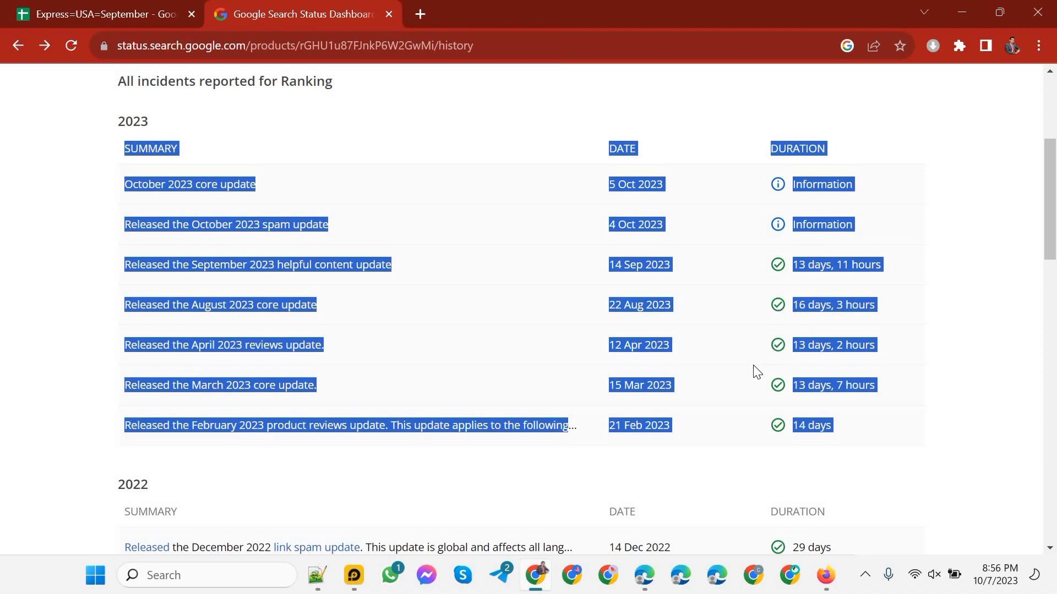
left_click(570, 378)
scroll(570, 377, "down", 15)
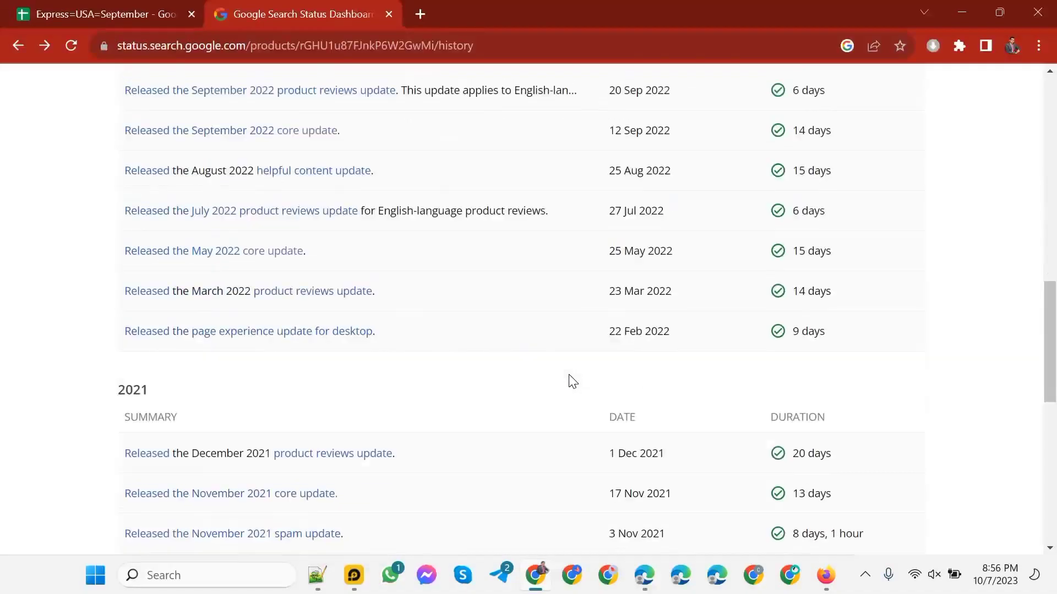
scroll(572, 380, "down", 5)
scroll(573, 380, "up", 20)
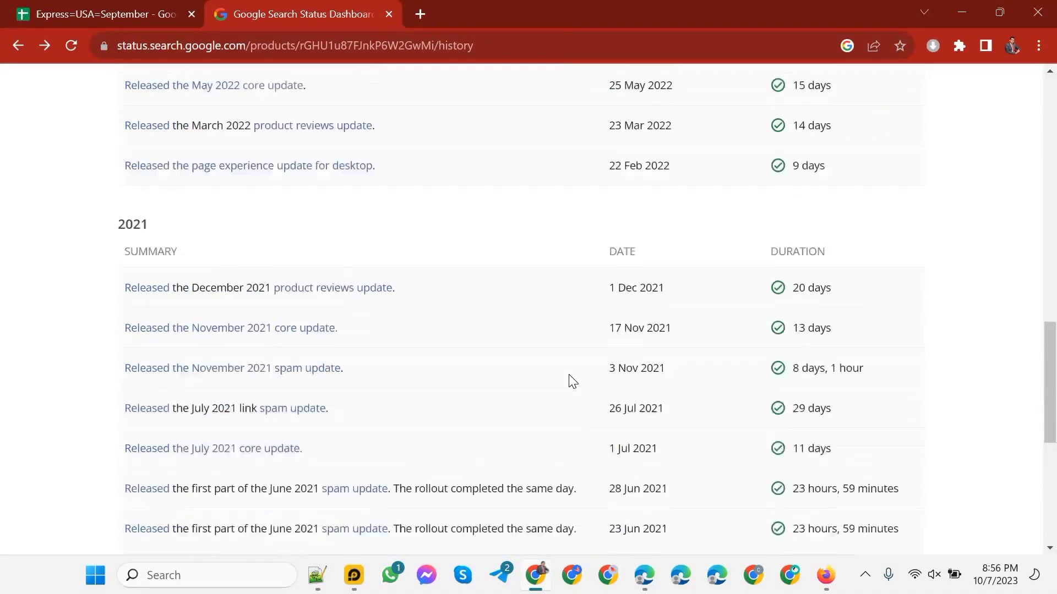
scroll(573, 381, "up", 2)
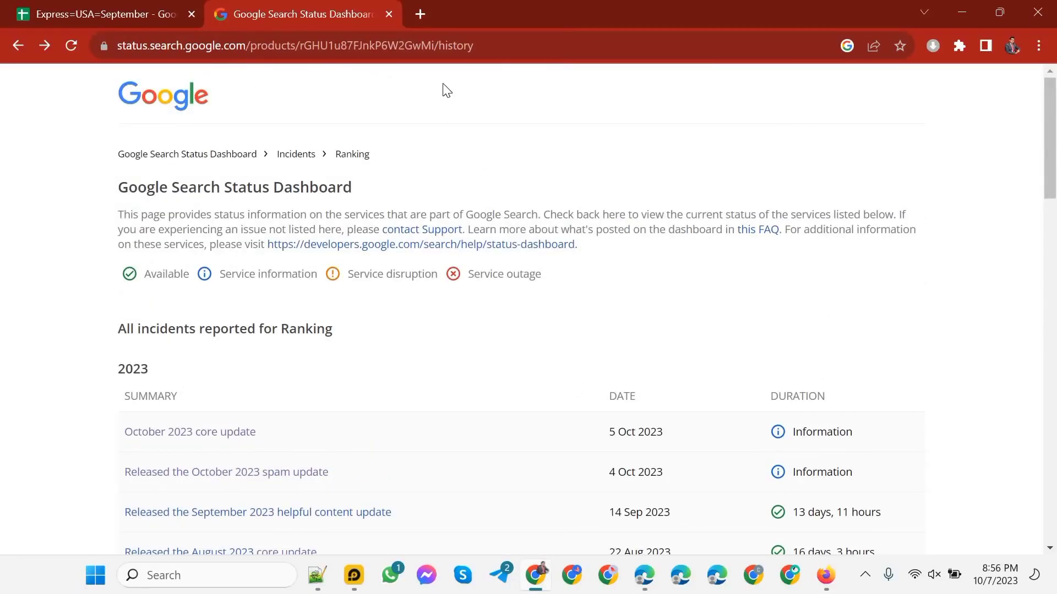
left_click(389, 12)
Minimize Chrome, refresh the desktop twice, and bring up the Firefox window.
left_click(972, 18)
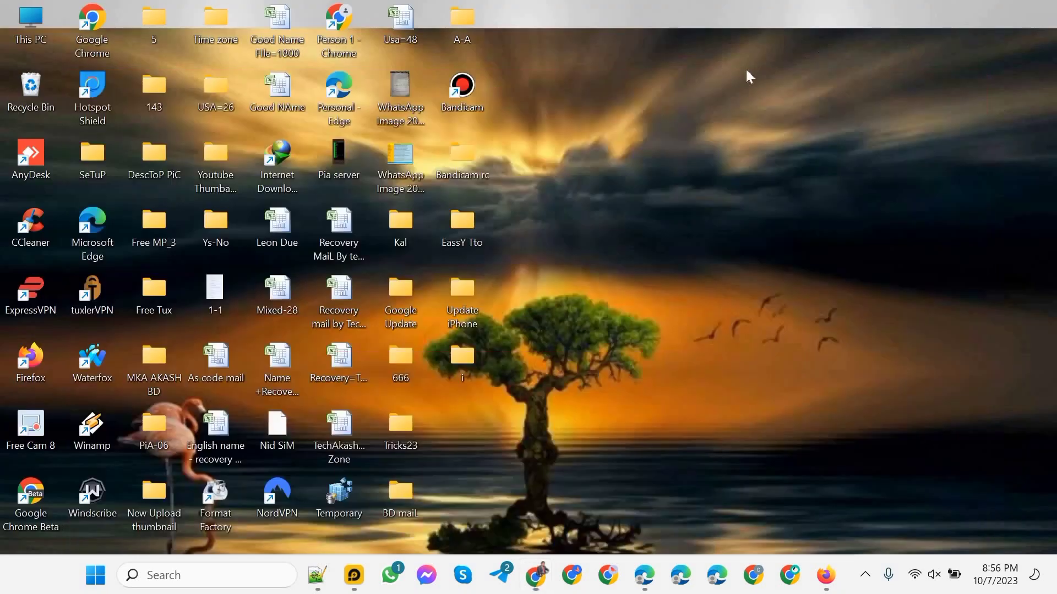
right_click(737, 71)
left_click(768, 145)
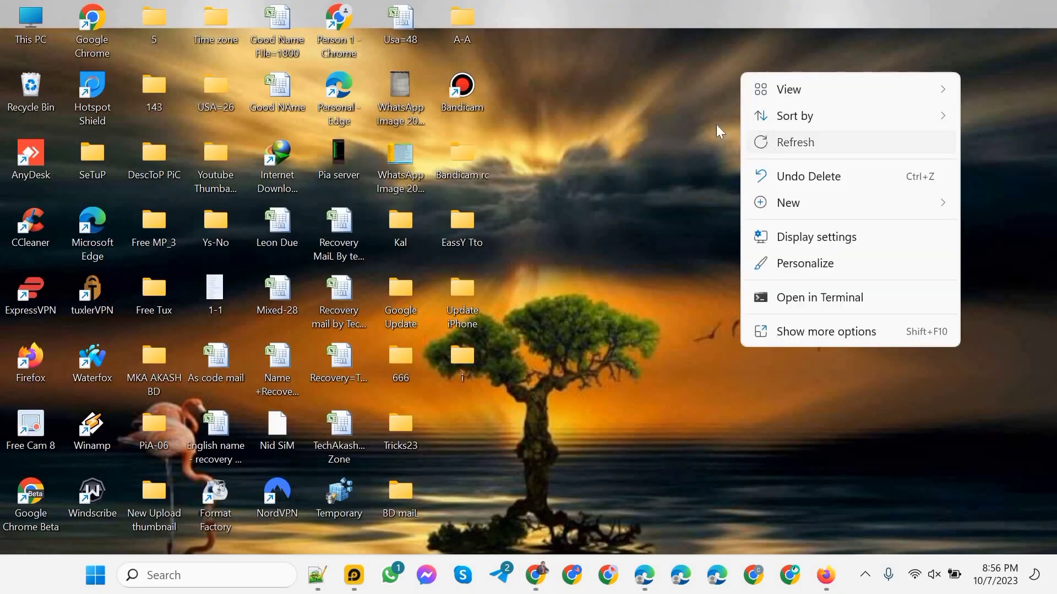
right_click(698, 124)
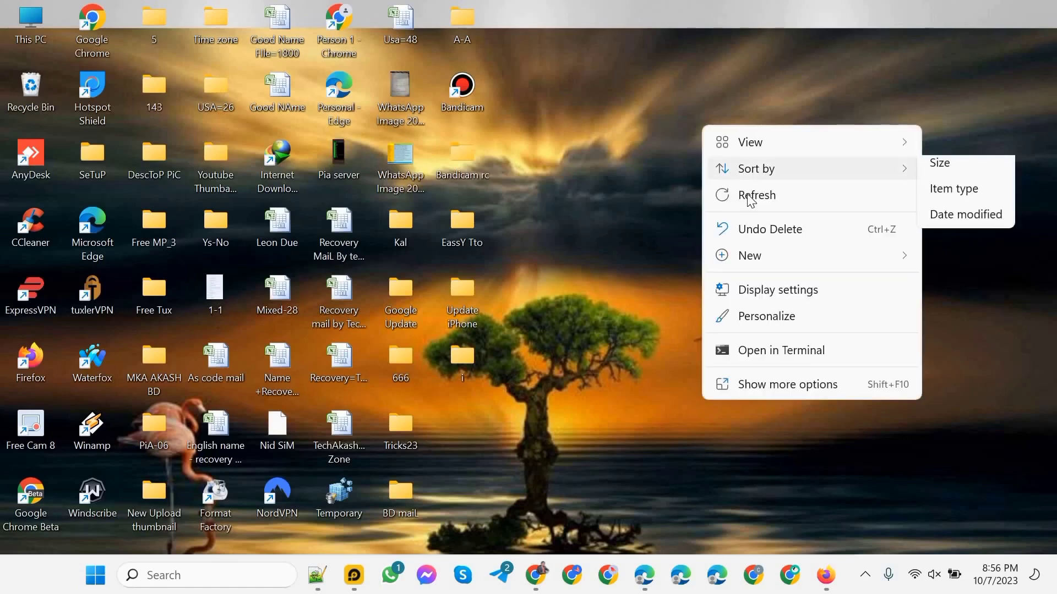
left_click(748, 197)
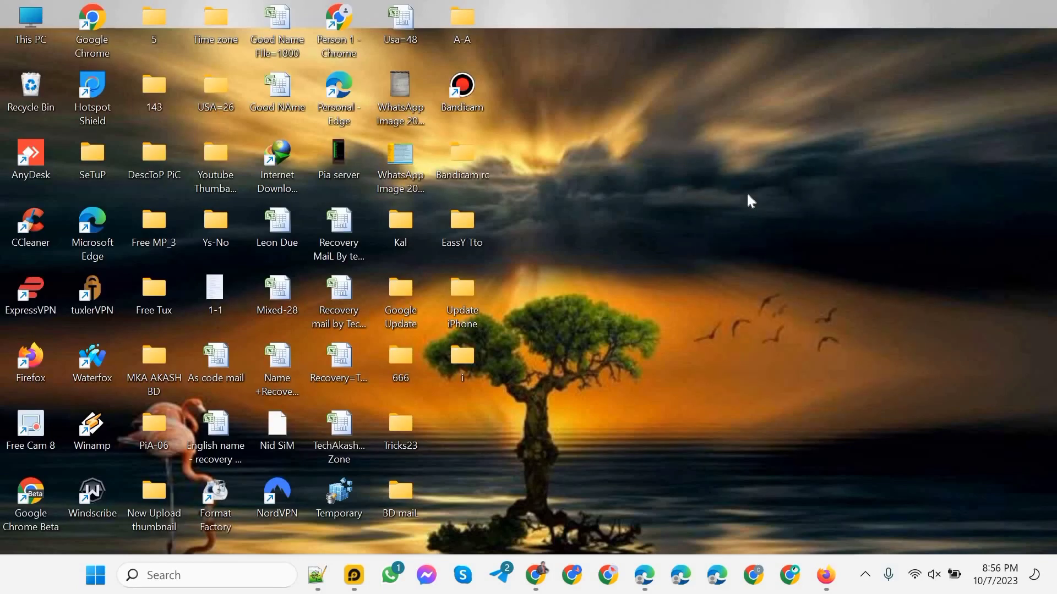
left_click(825, 575)
Search 'gmail sign up' in a new Firefox tab.
left_click(240, 20)
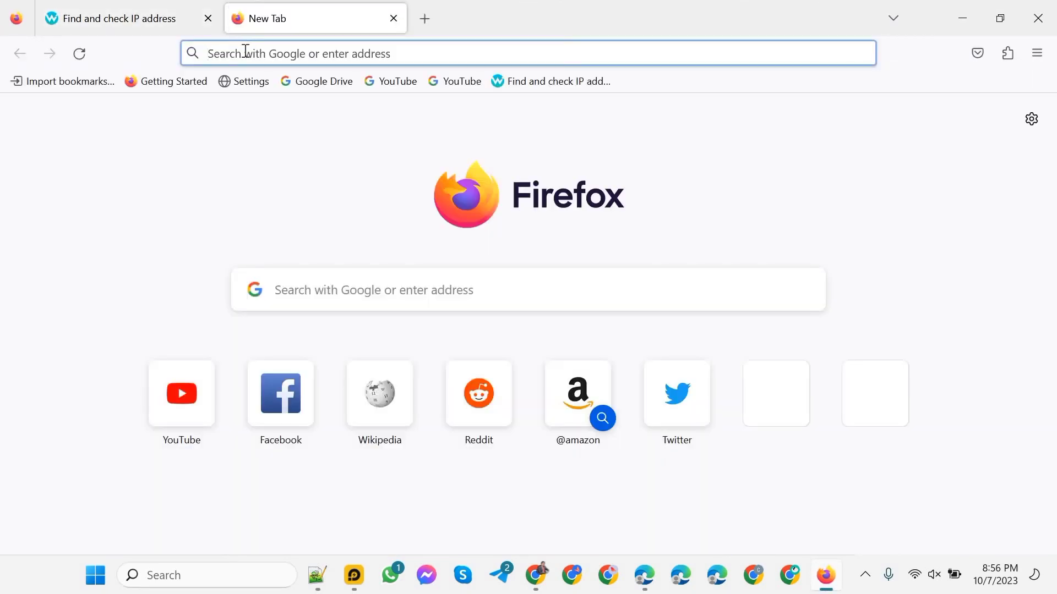
type("gmail s")
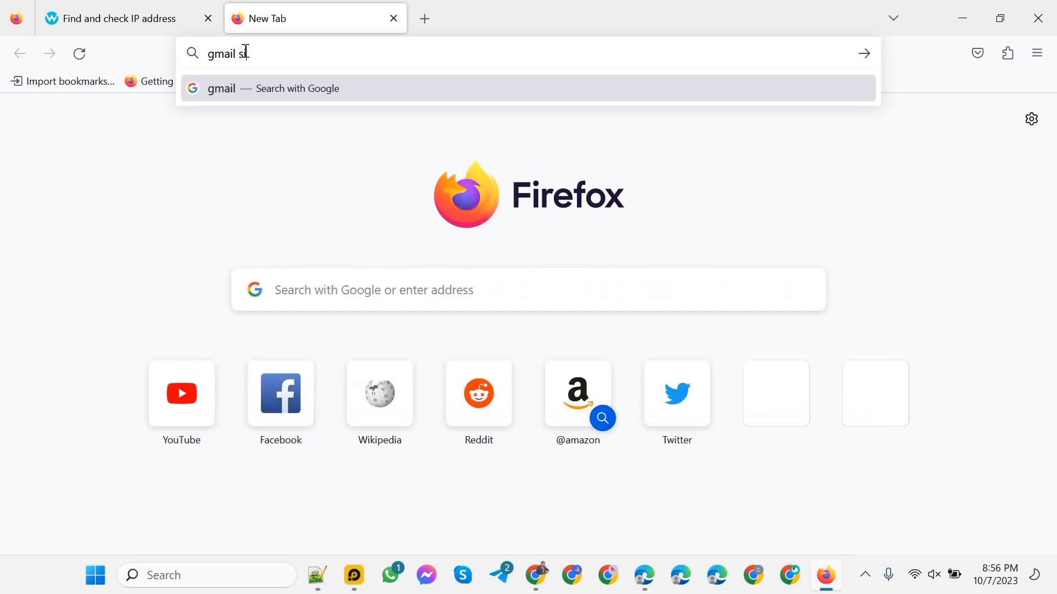
type("ih")
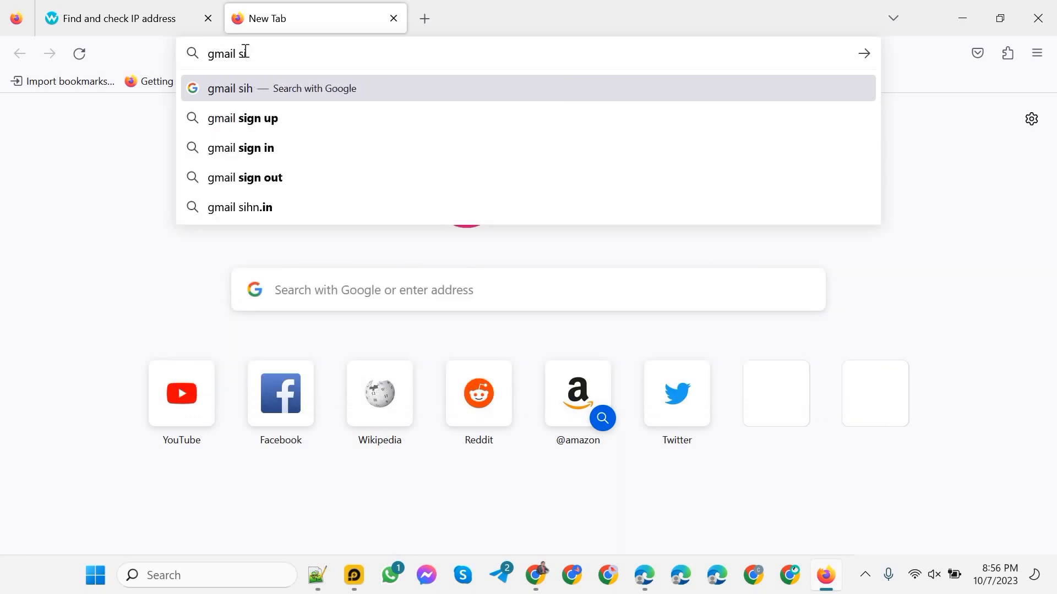
key("BackSpace")
left_click(245, 117)
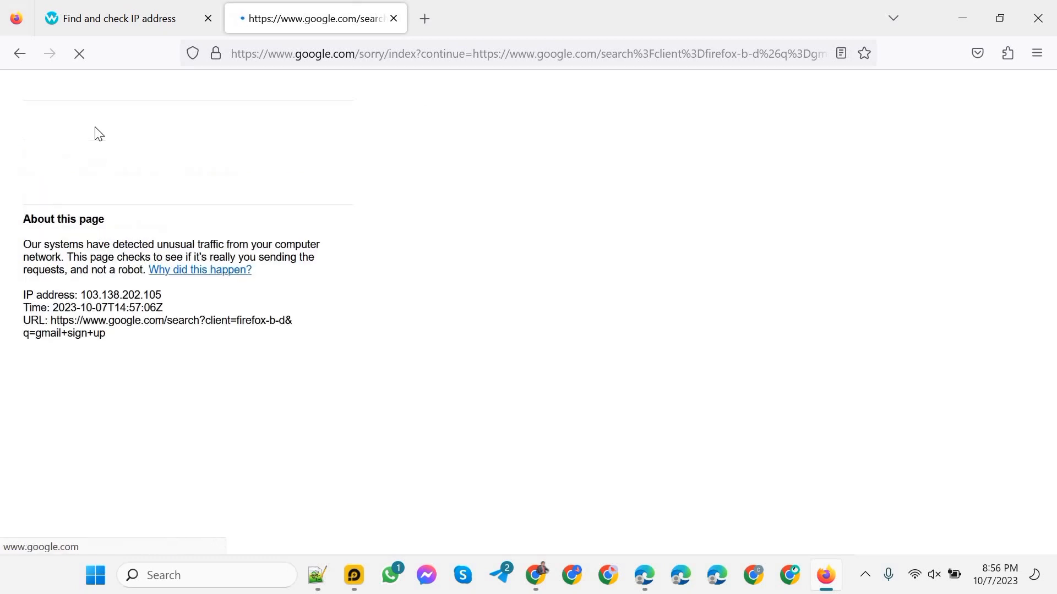
Pass the reCAPTCHA check by selecting the four bus images and verifying.
left_click(42, 156)
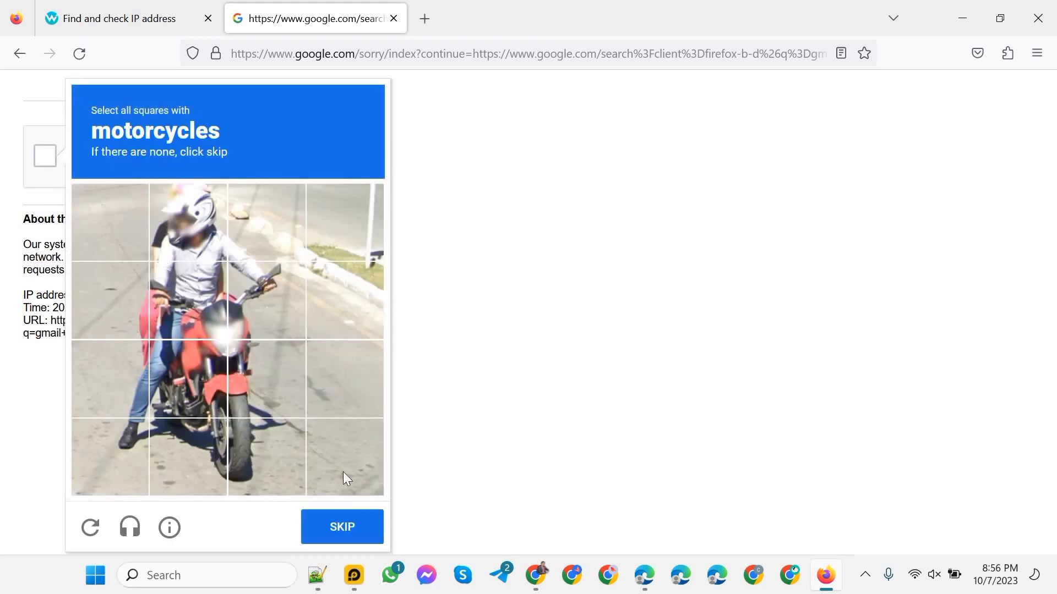
left_click(361, 527)
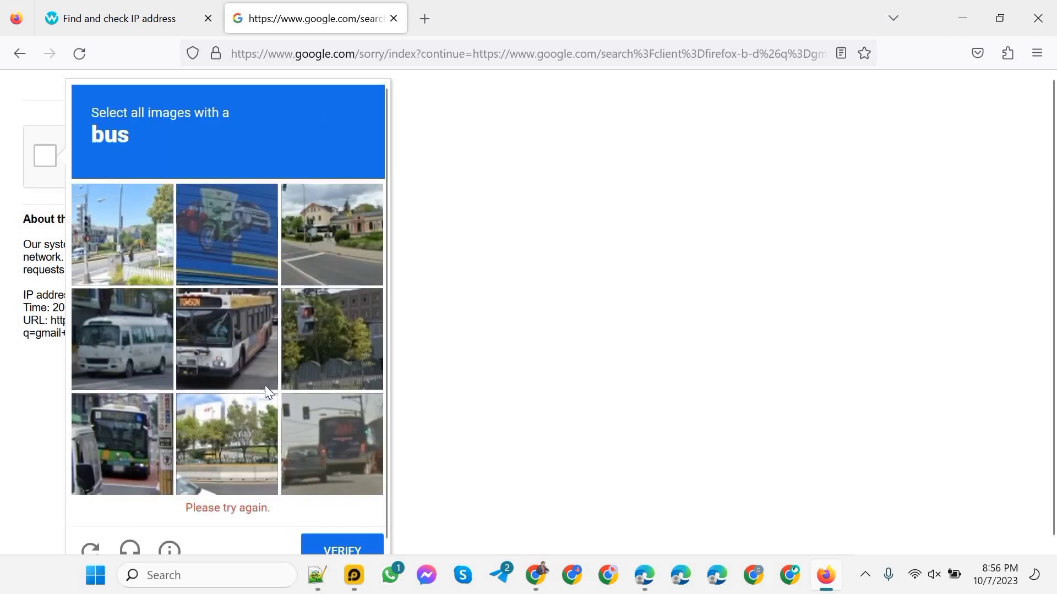
left_click(207, 376)
left_click(141, 368)
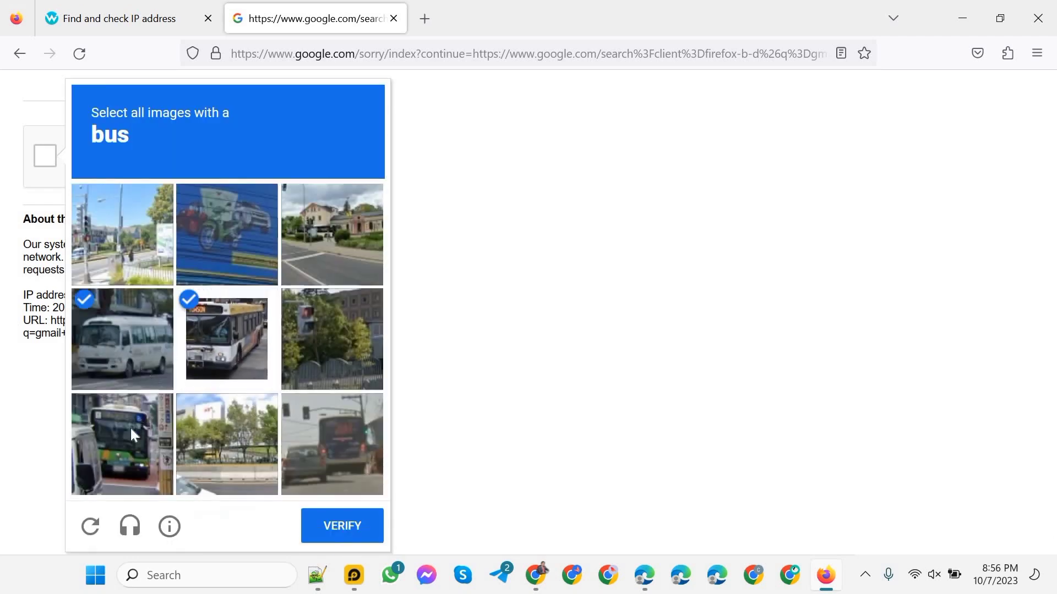
left_click(141, 439)
left_click(356, 455)
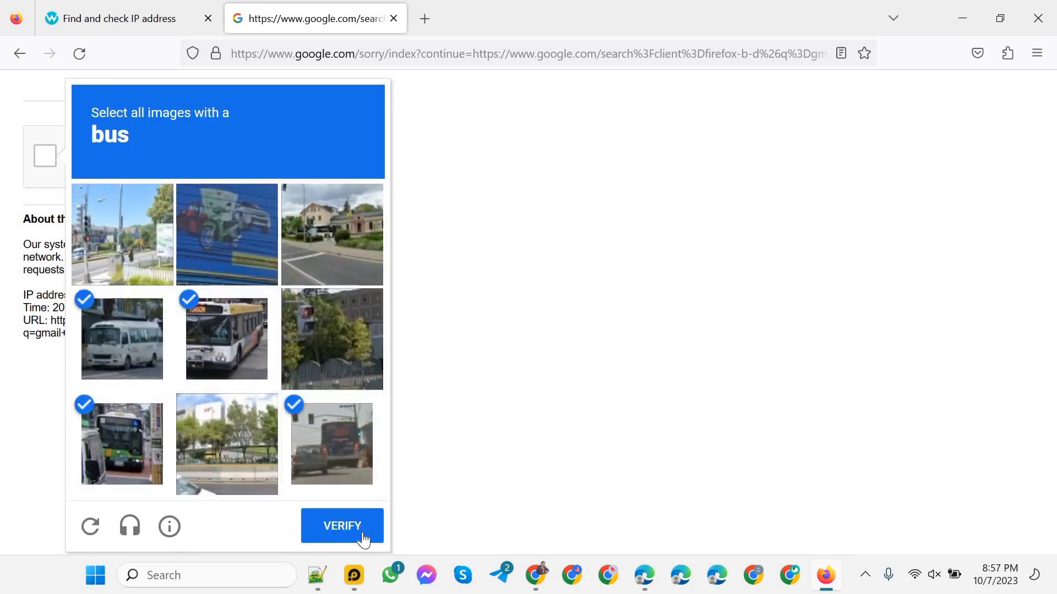
left_click(362, 532)
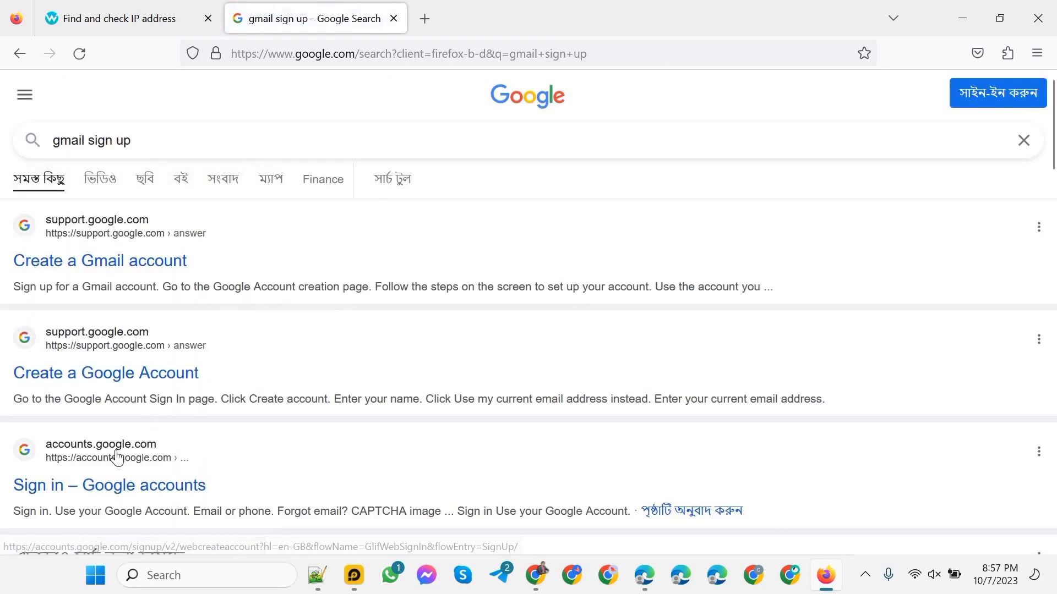
Start a personal-use Google account sign-up with the page language set to English (United States).
scroll(116, 457, "down", 2)
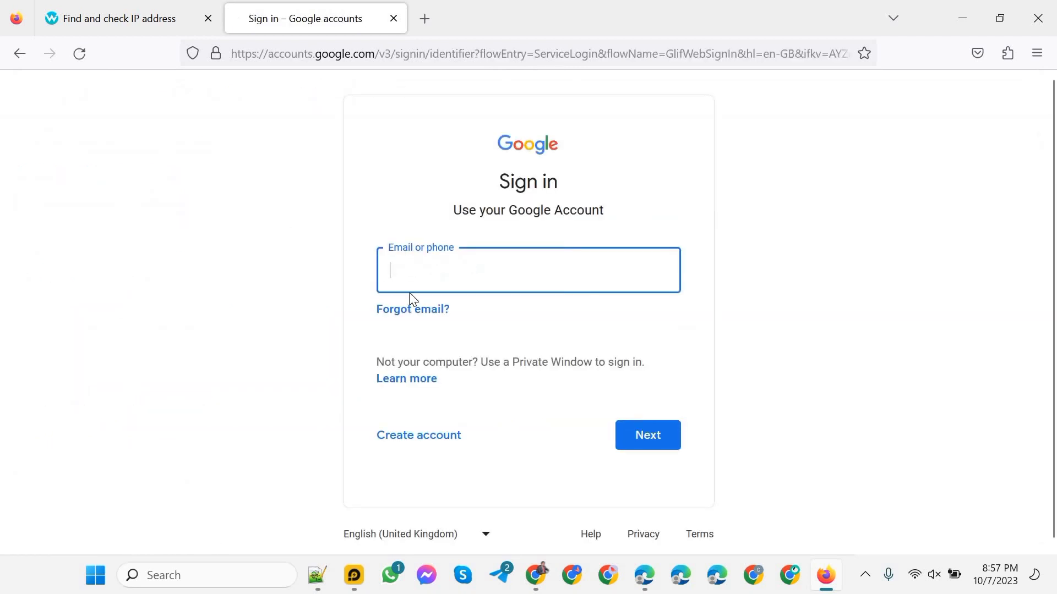
left_click(439, 443)
left_click(434, 319)
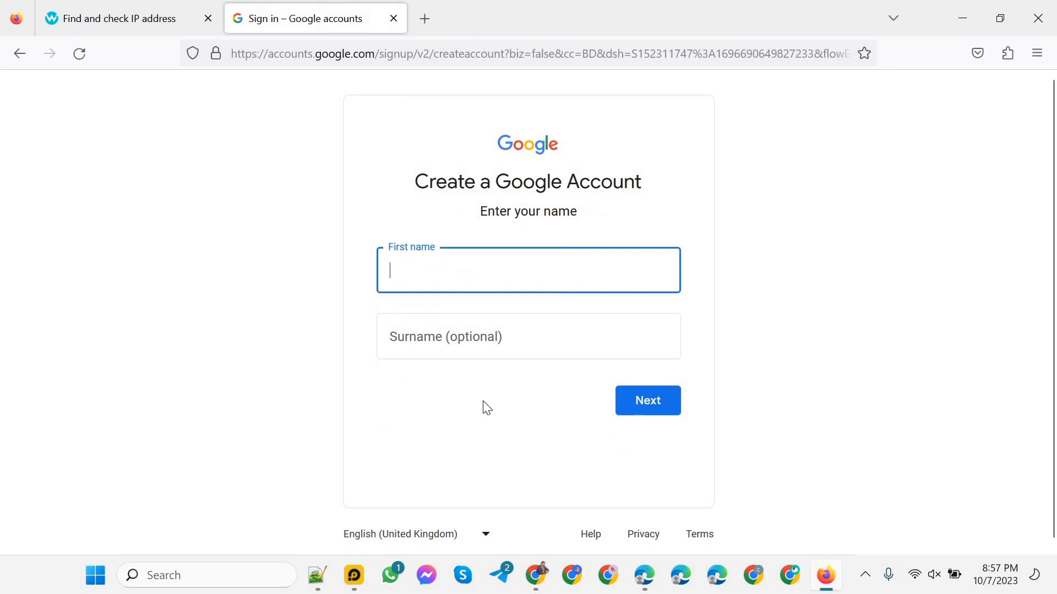
left_click(487, 533)
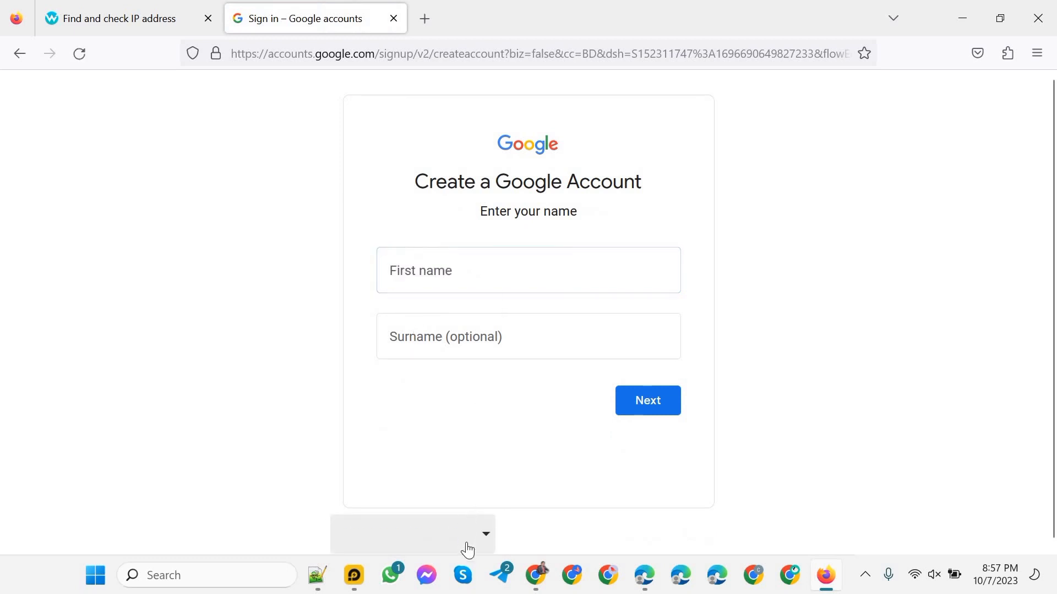
left_click(413, 479)
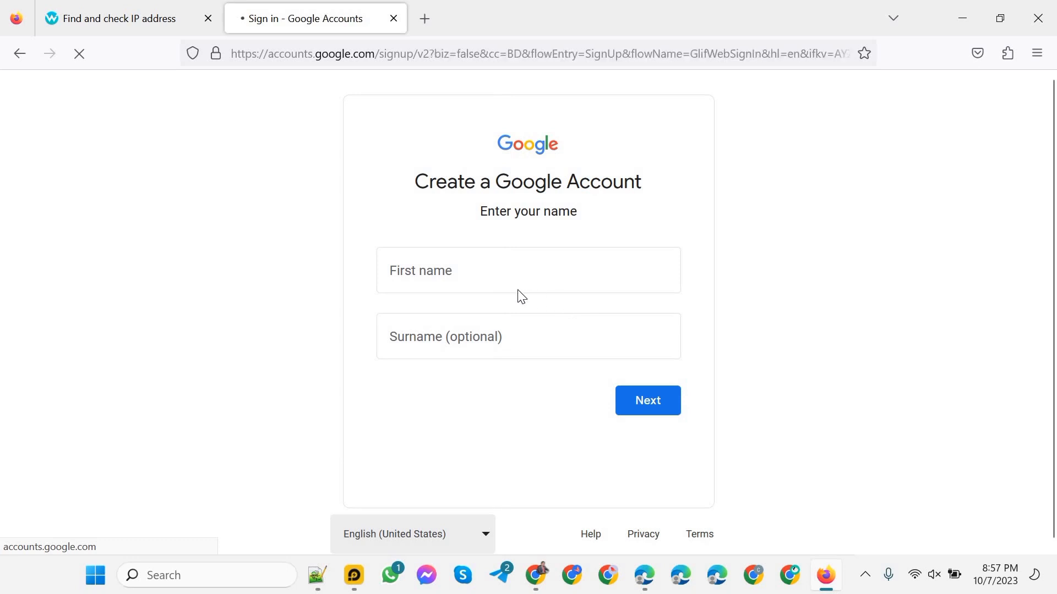
Enter the first and last name, continue, and choose March as the birth month.
left_click(492, 283)
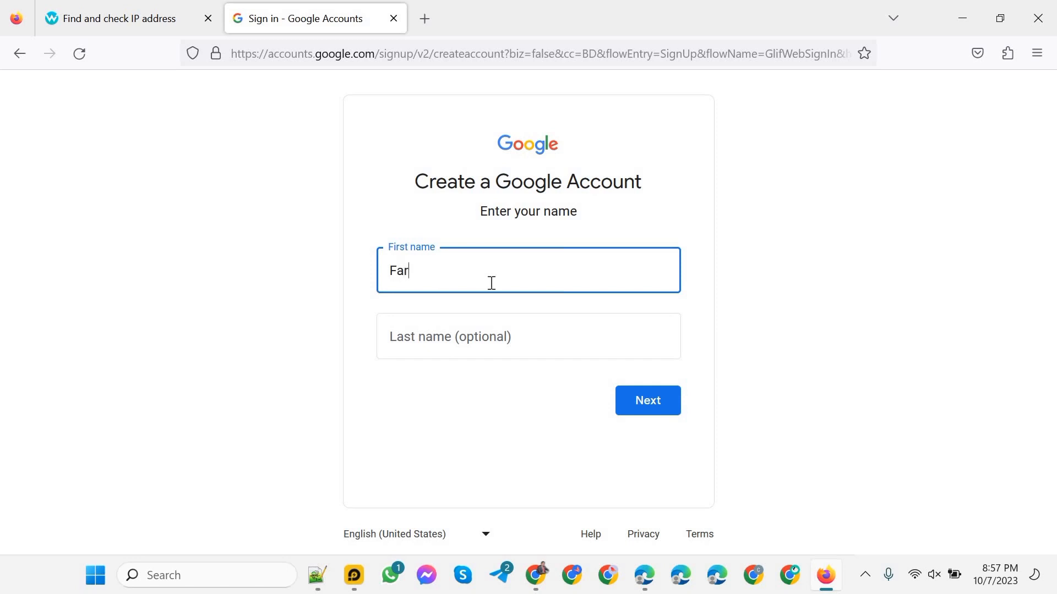
key("Tab")
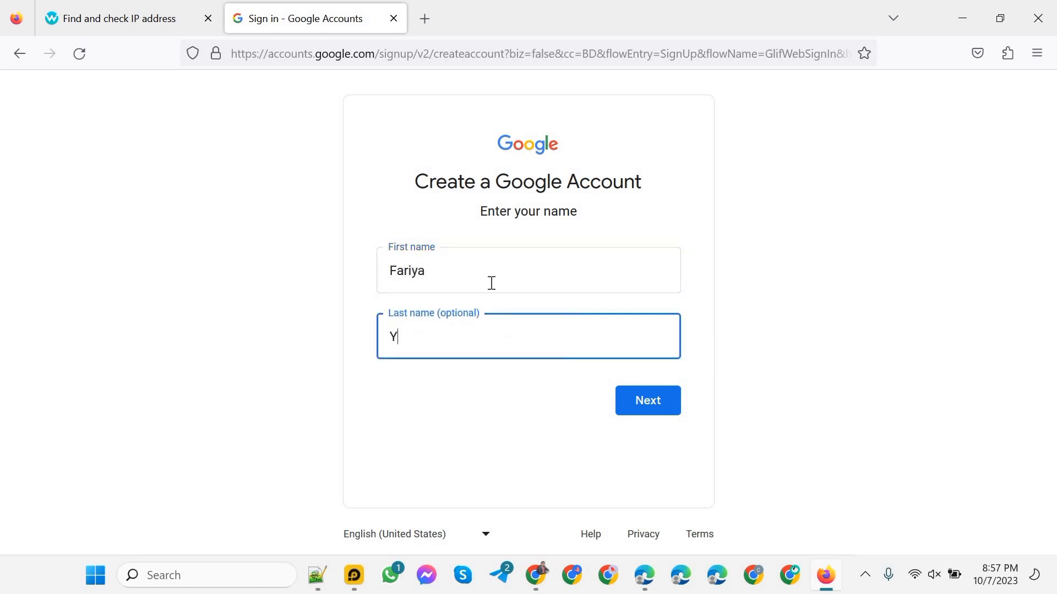
left_click(634, 402)
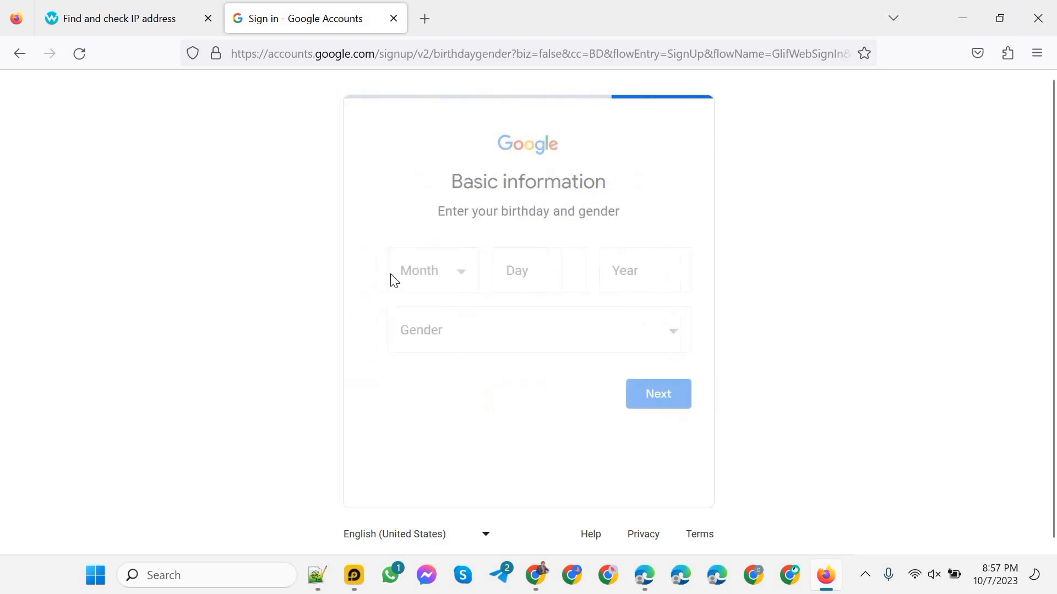
left_click(415, 289)
left_click(442, 357)
left_click(524, 278)
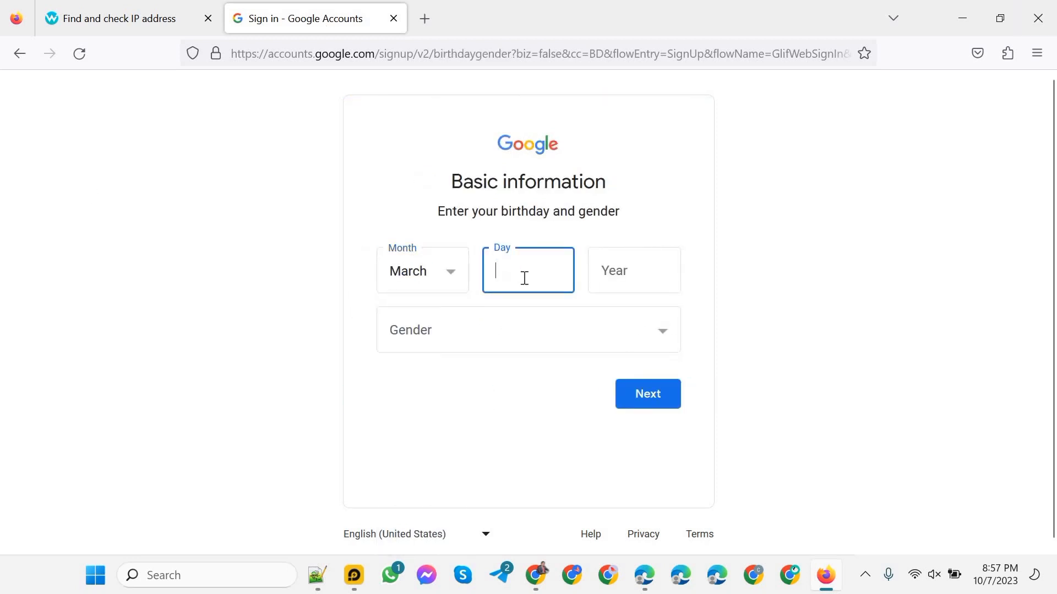
left_click(641, 282)
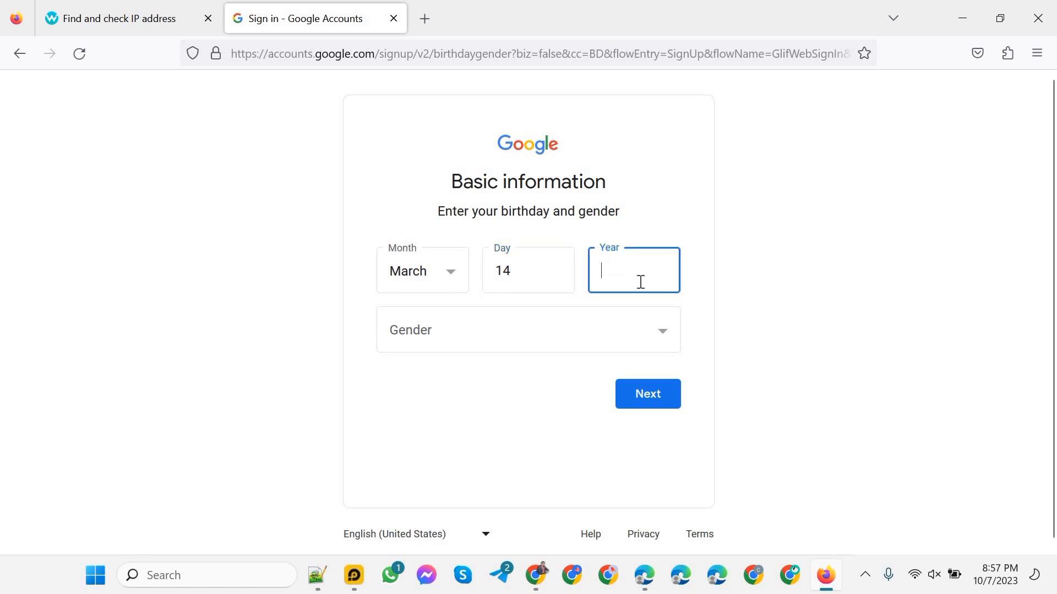
left_click(601, 332)
left_click(610, 381)
left_click(657, 400)
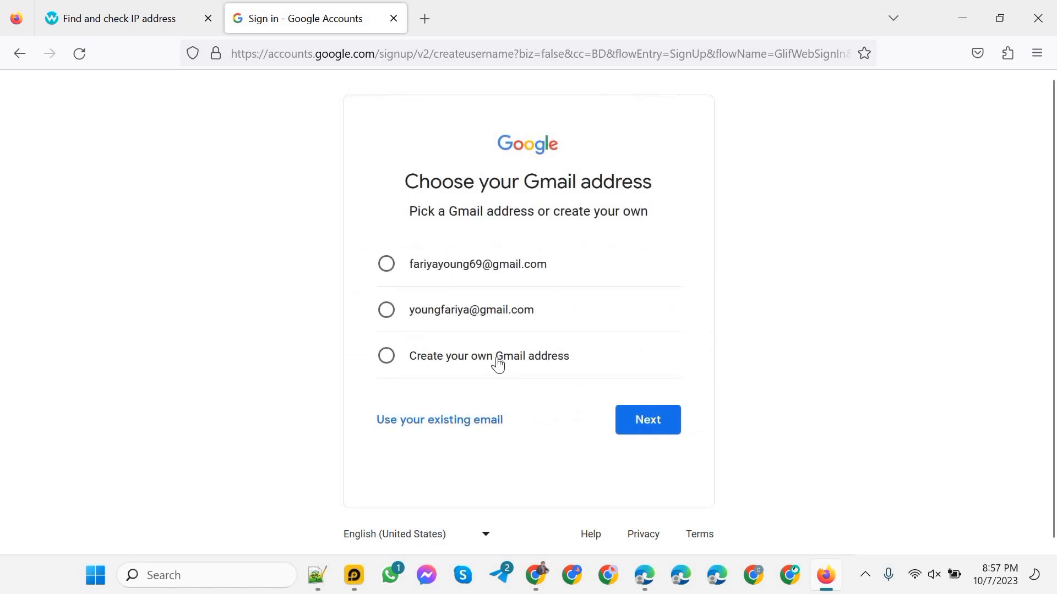
Choose to create your own Gmail address and type a custom username.
left_click(498, 364)
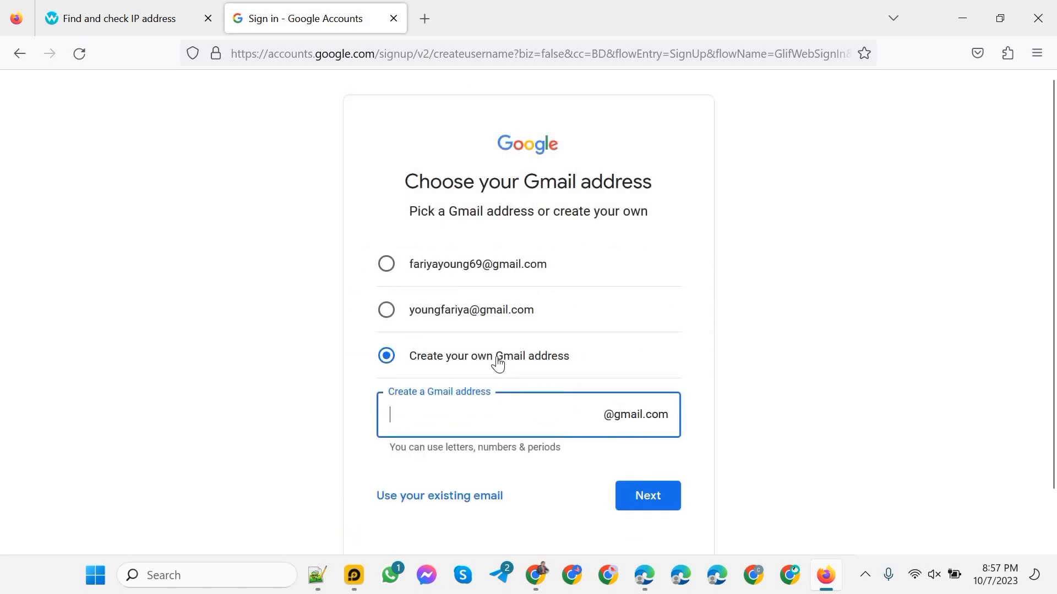
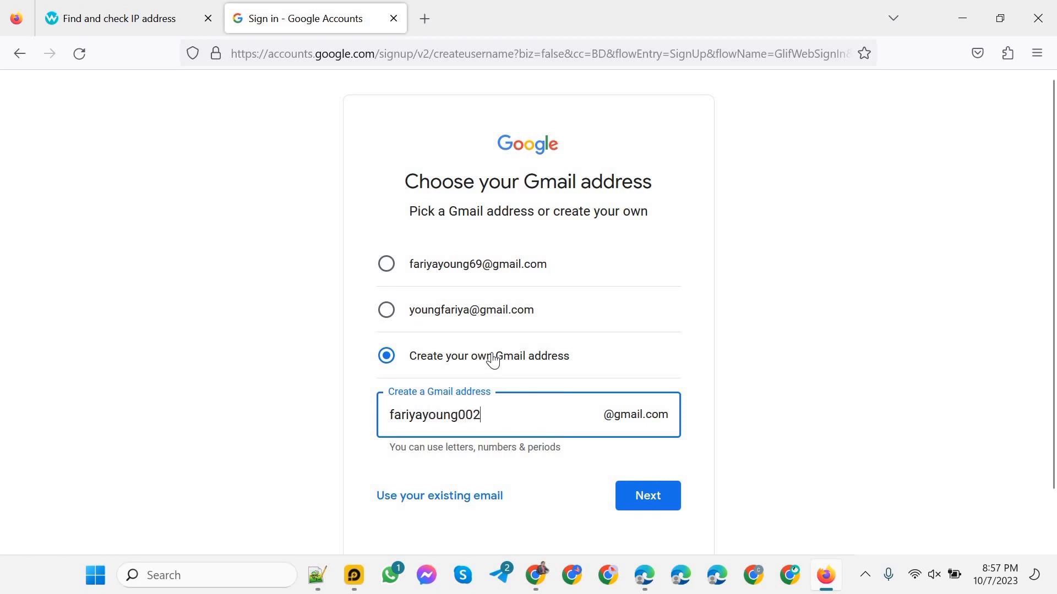
scroll(493, 356, "down", 2)
Submit the Gmail address, then type the new account password and correct it.
left_click(651, 444)
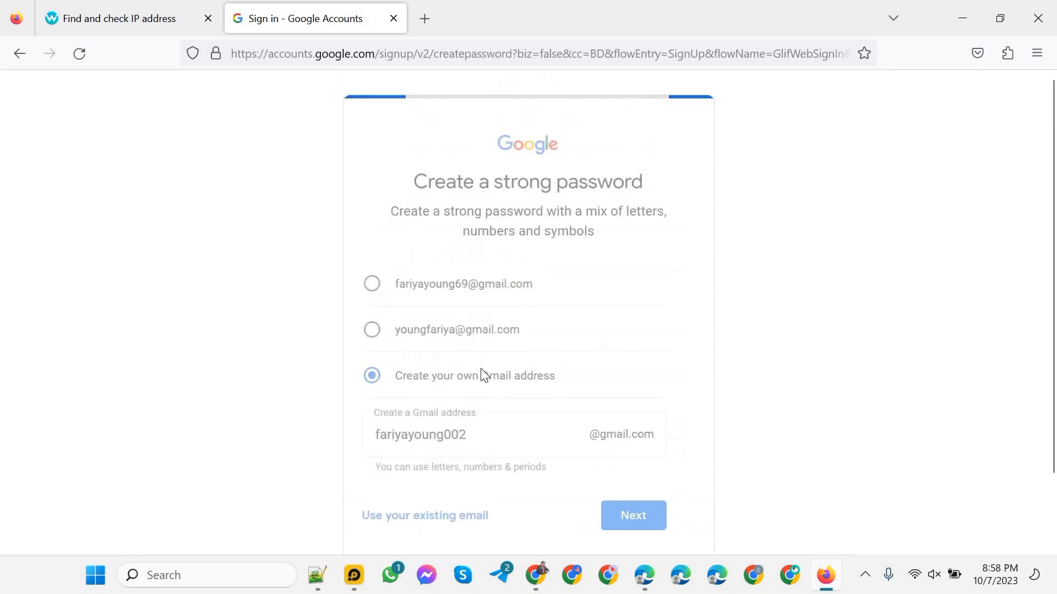
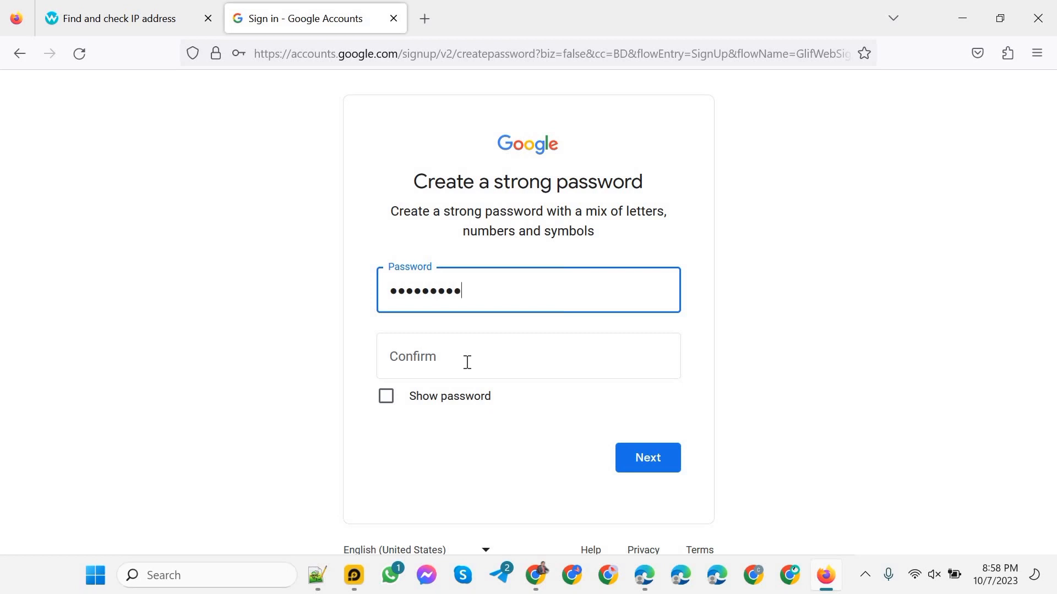
left_click(422, 405)
key("shift+Tab")
key("shift+Tab")
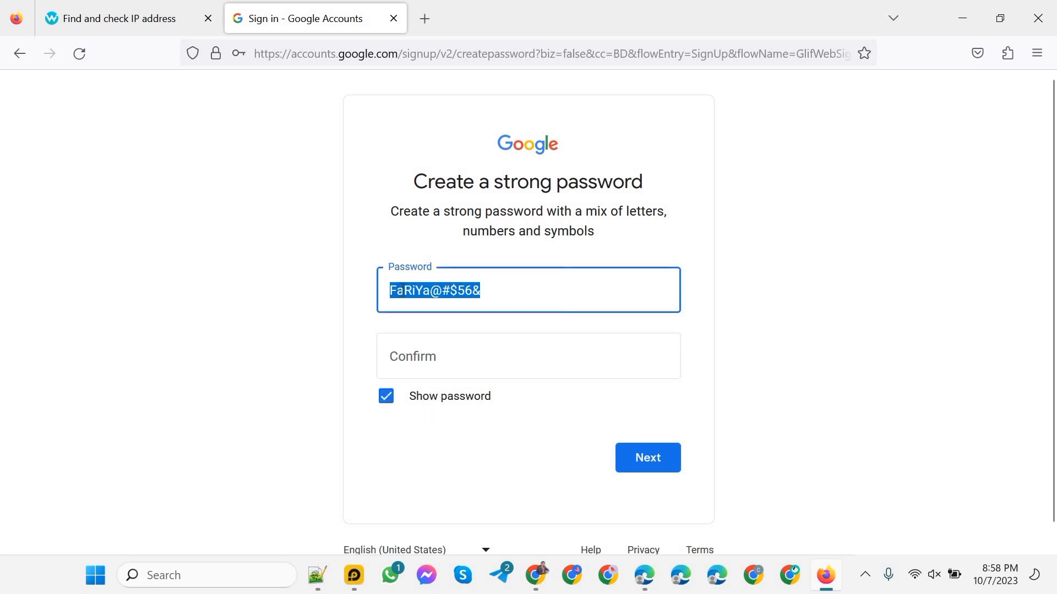
left_click(464, 298)
key("BackSpace")
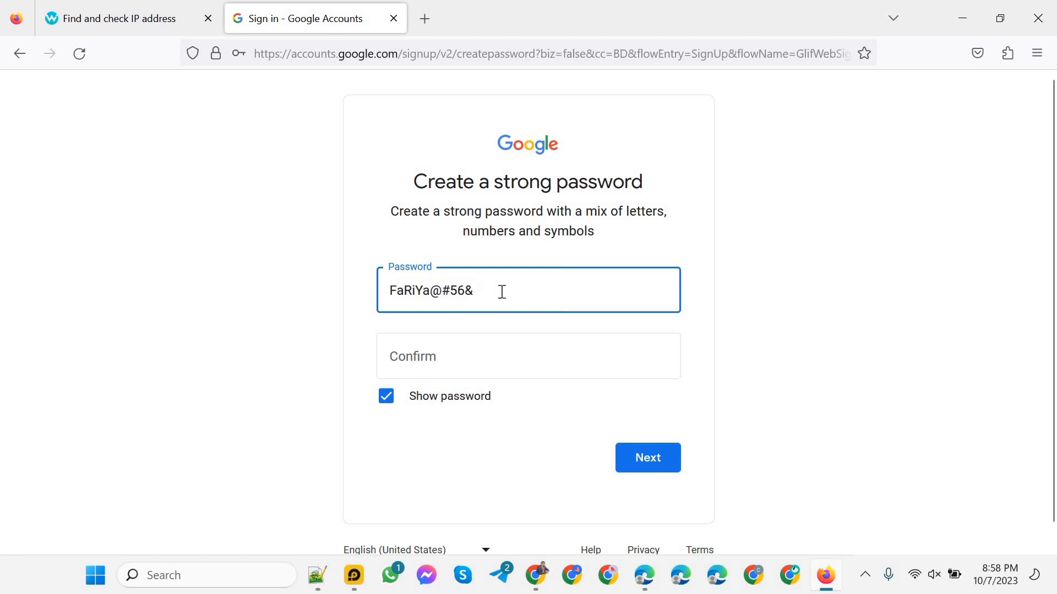
left_click_drag(499, 290, 338, 292)
key("ctrl+c")
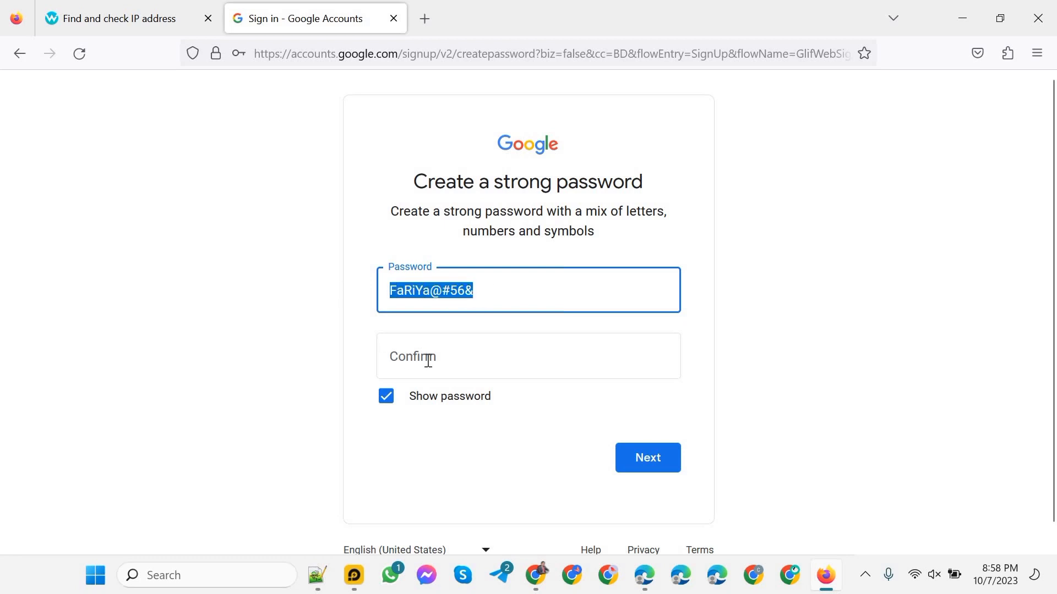
Fill the confirm password field and make both password entries match.
left_click(429, 361)
key("ctrl+v")
left_click(387, 397)
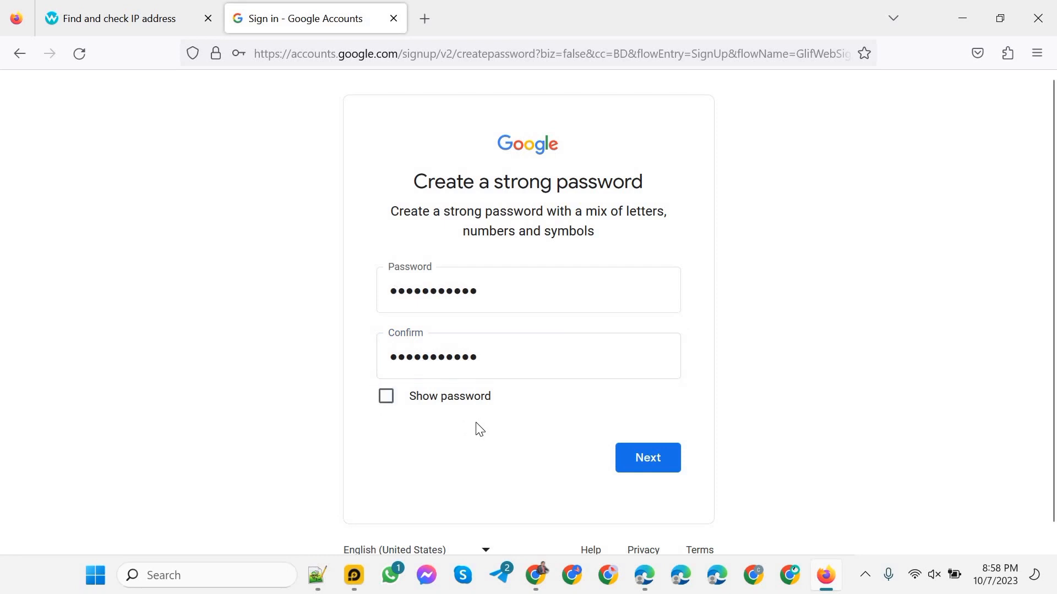
left_click(500, 357)
type("$")
left_click(514, 301)
type("$")
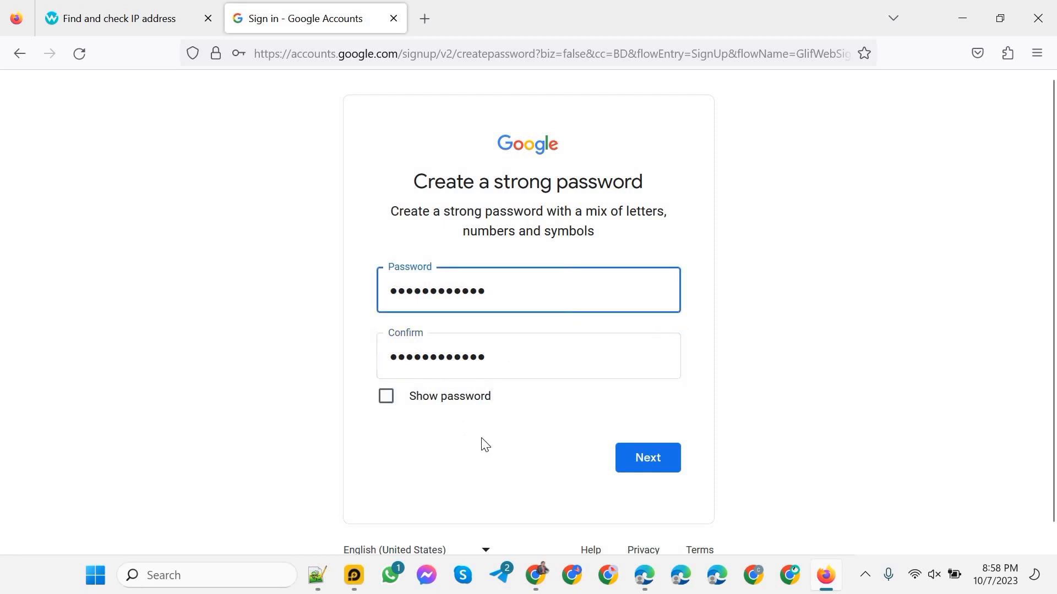
left_click(485, 445)
Check the password fields and submit them to reach the recovery email step.
scroll(484, 444, "down", 1)
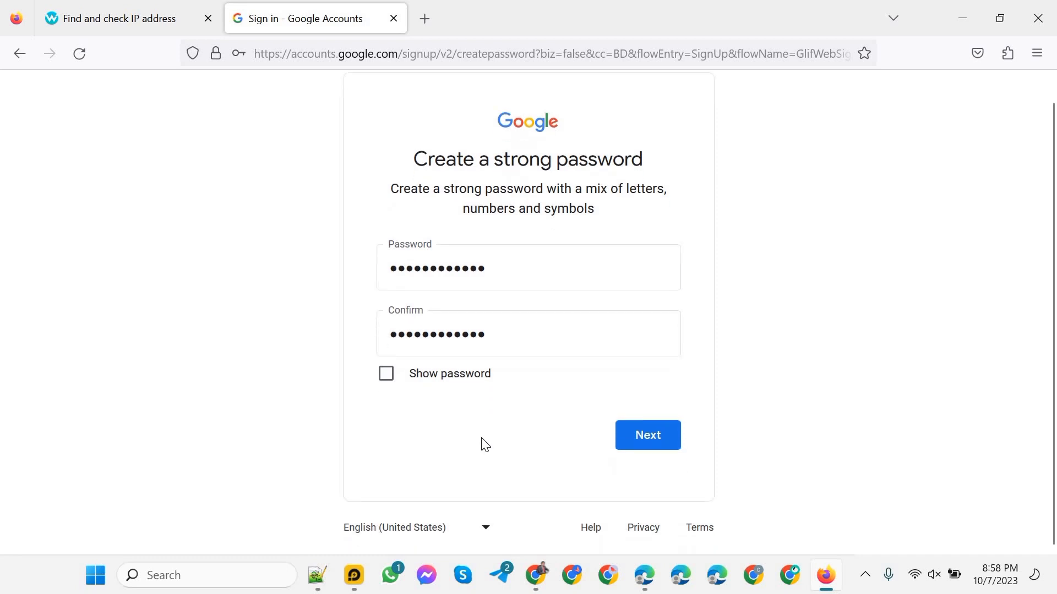
scroll(485, 444, "up", 1)
scroll(485, 445, "down", 1)
left_click_drag(488, 266, 483, 458)
left_click(513, 131)
left_click(513, 55)
left_click(500, 414)
left_click(508, 329)
left_click(526, 262)
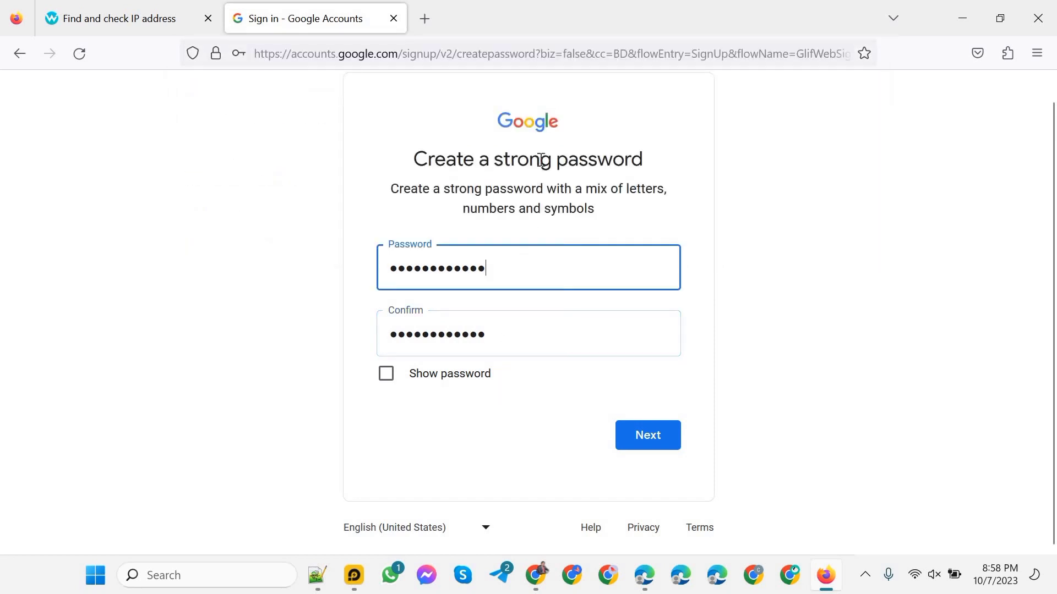
left_click(542, 160)
left_click(657, 436)
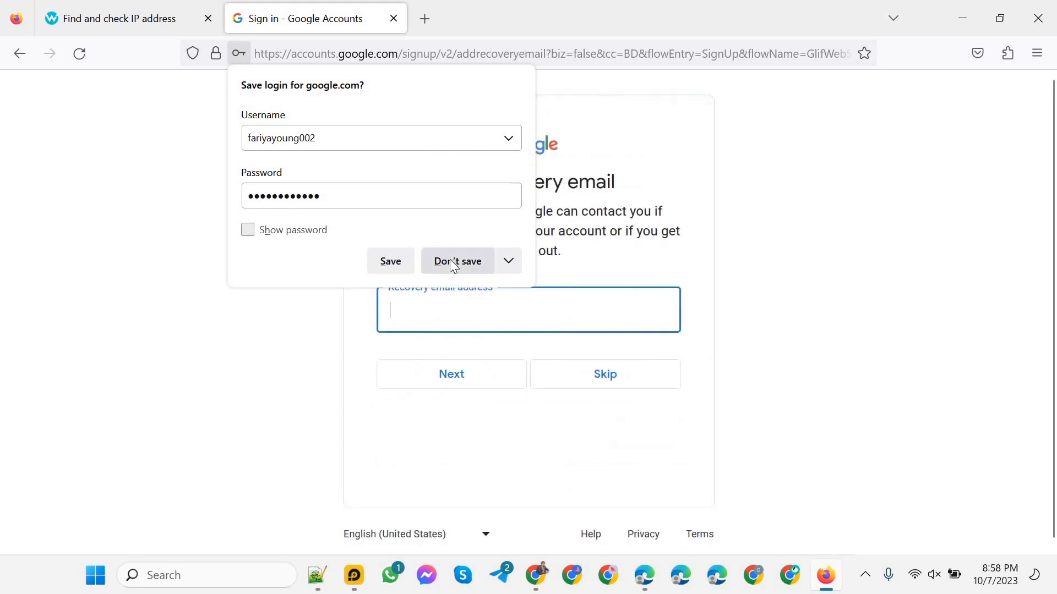
Decline saving the login and paste the new password into cell B131 of the sheet.
left_click(453, 261)
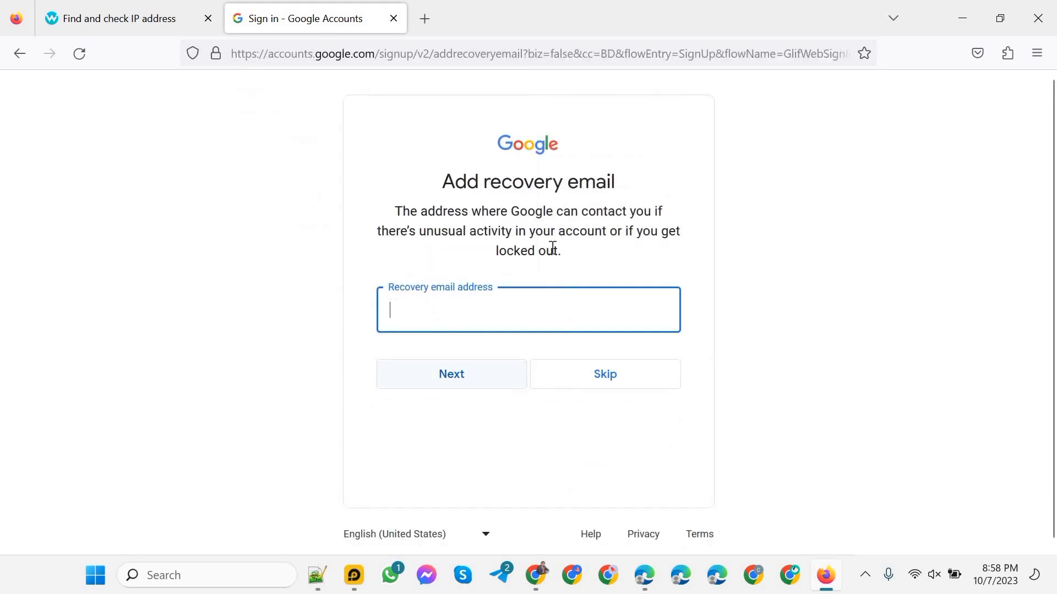
left_click(536, 577)
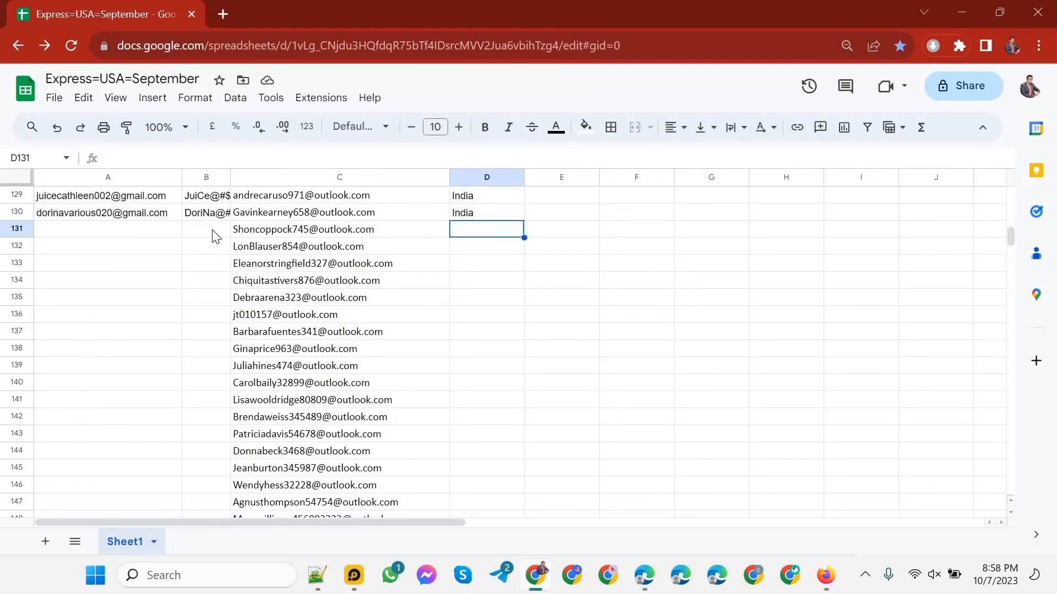
left_click(215, 234)
key("ctrl+v")
Copy the recovery e-mail from C131 into the sign-up form's Recovery email field.
left_click(271, 234)
key("ctrl+c")
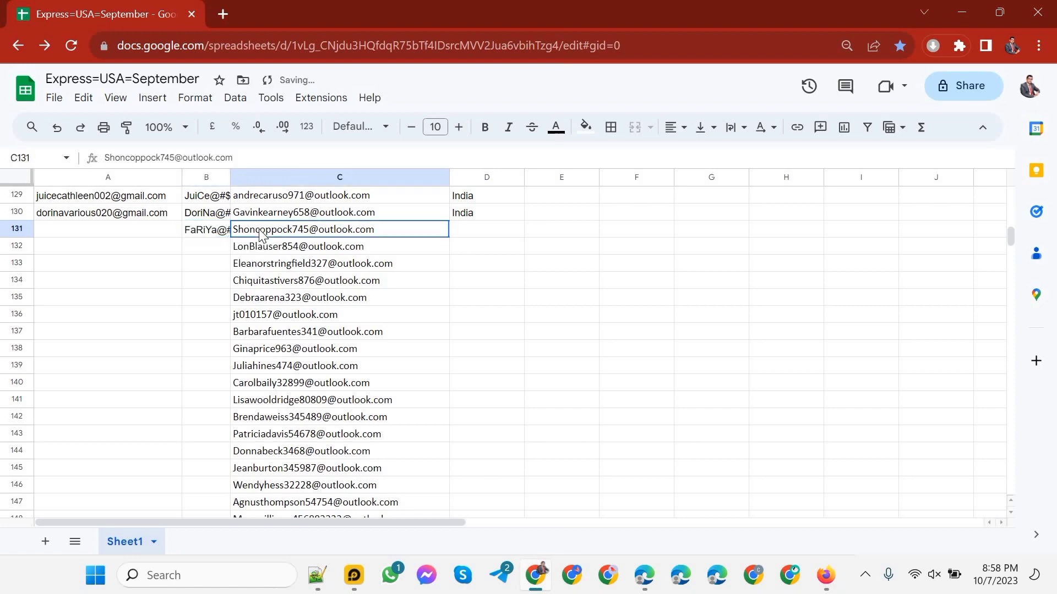
left_click(962, 11)
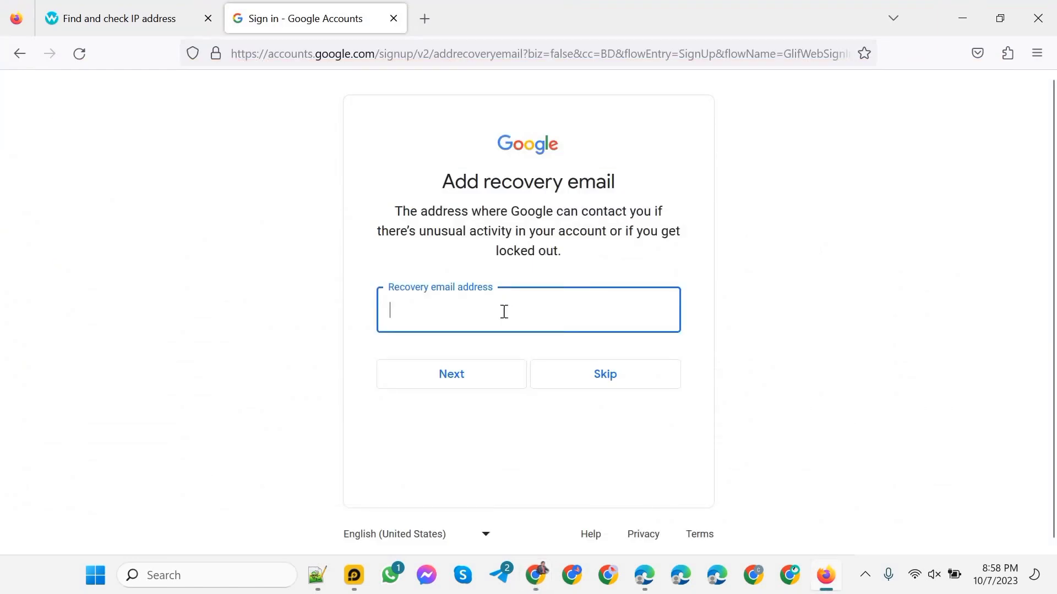
key("ctrl+v")
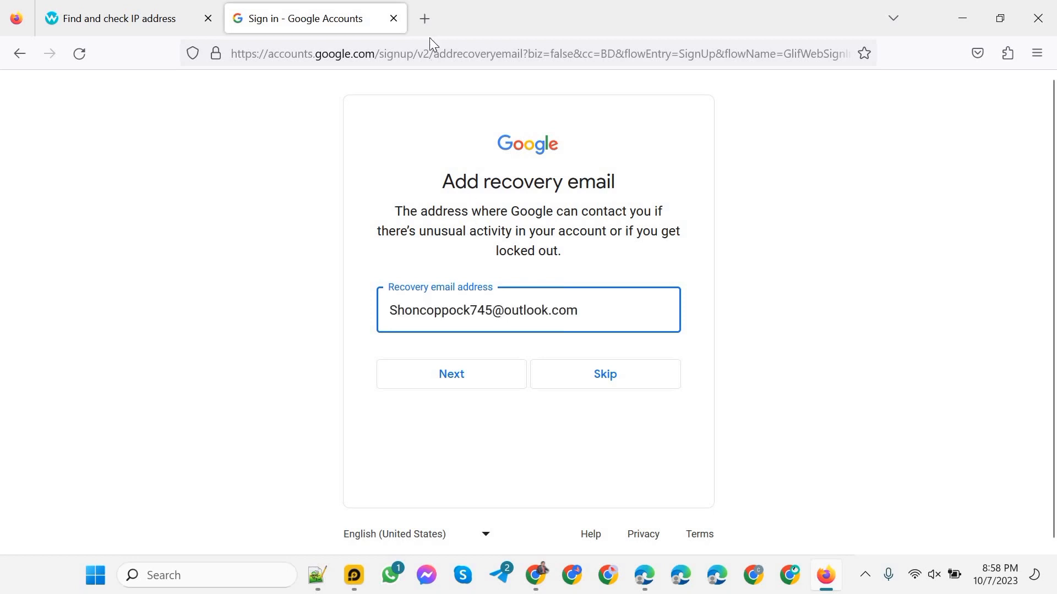
left_click(424, 19)
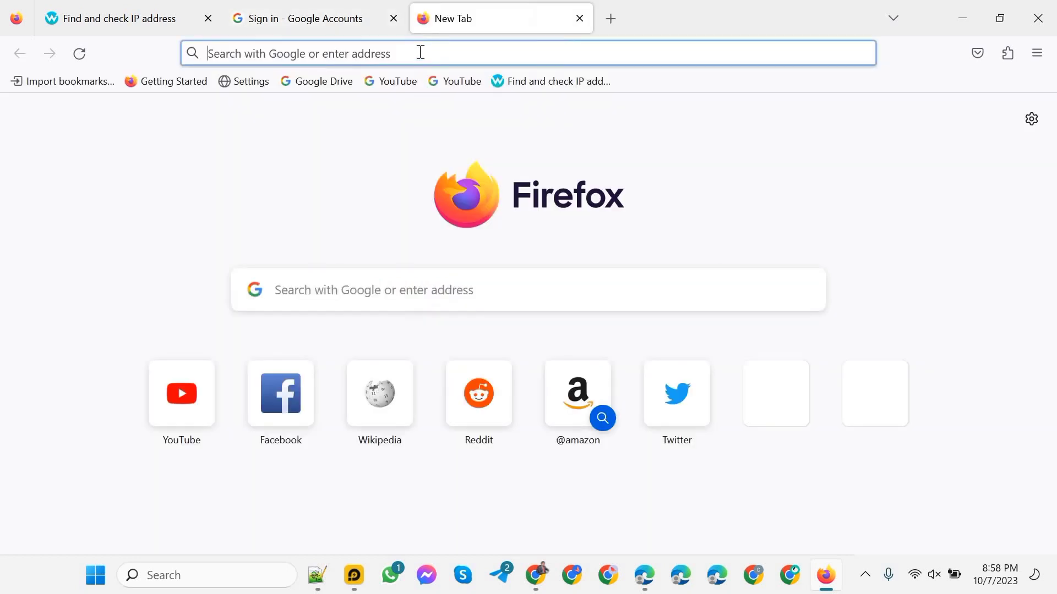
Open YouTube in the new tab, go to its Google sign-in, and start a personal-use account.
left_click(421, 52)
left_click(371, 89)
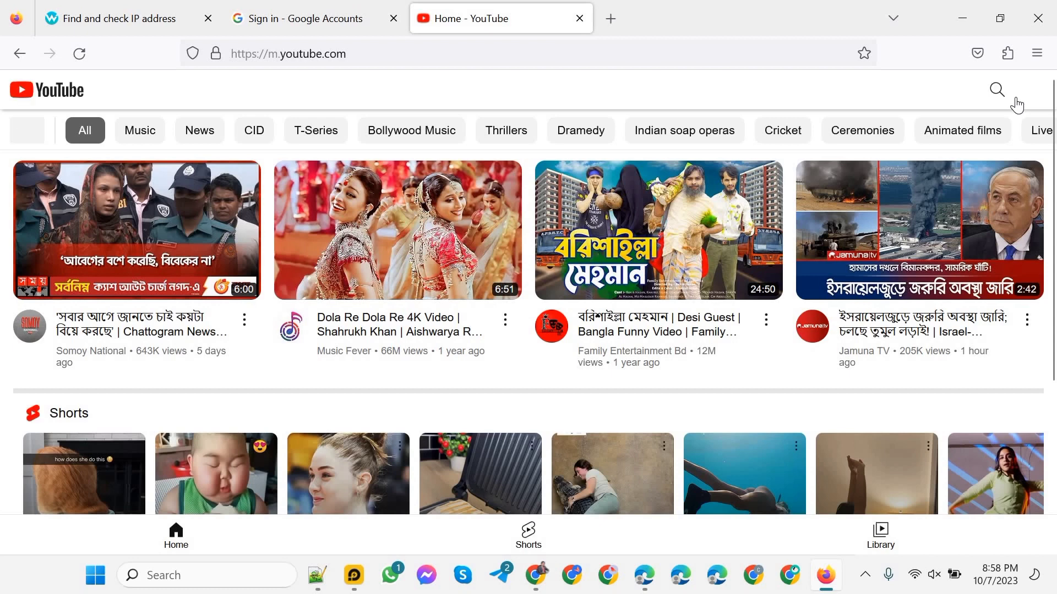
left_click(1037, 93)
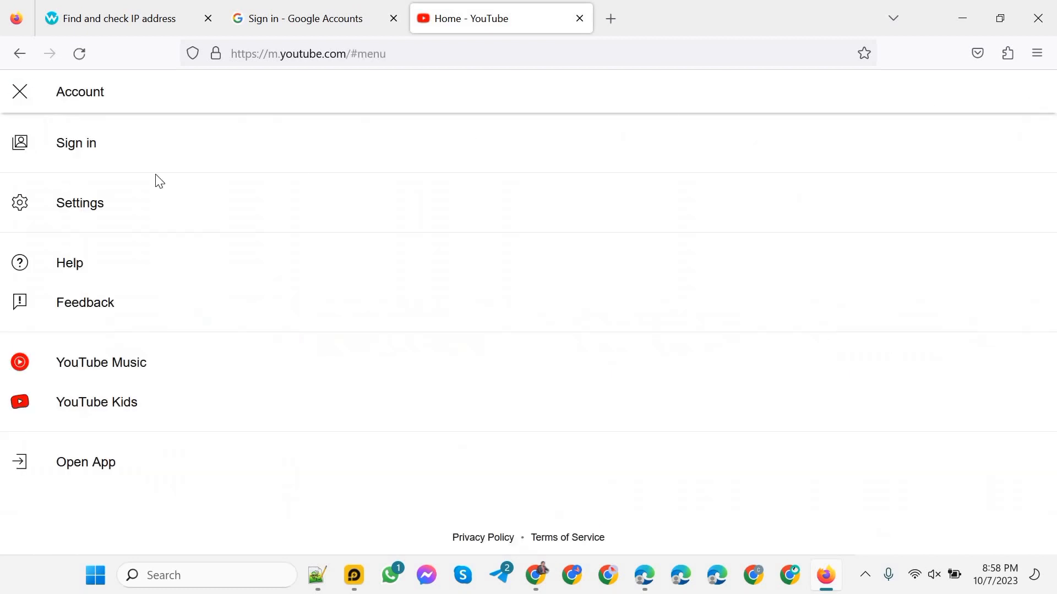
left_click(77, 154)
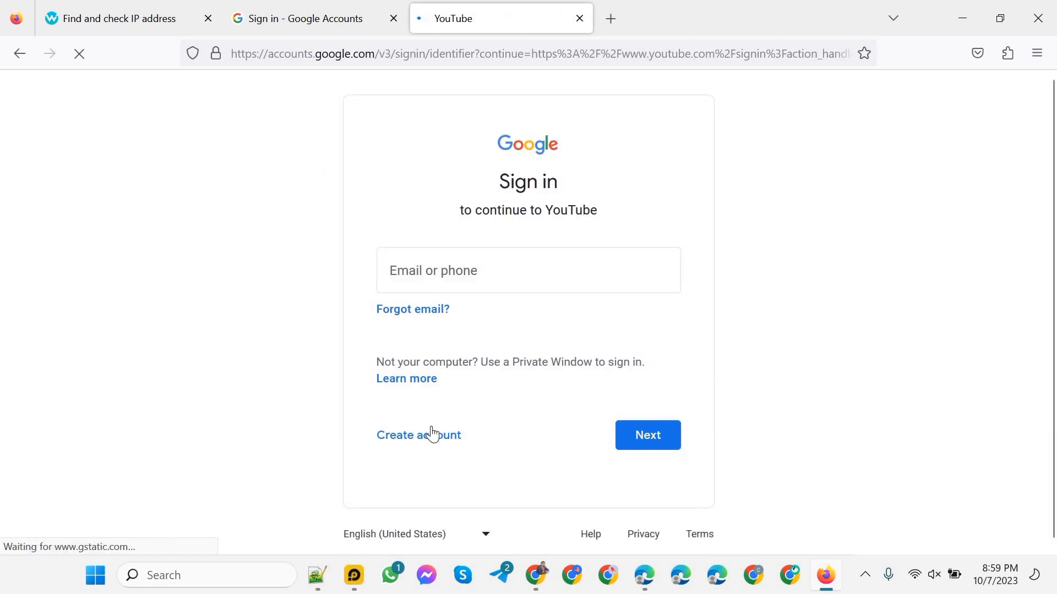
left_click(429, 442)
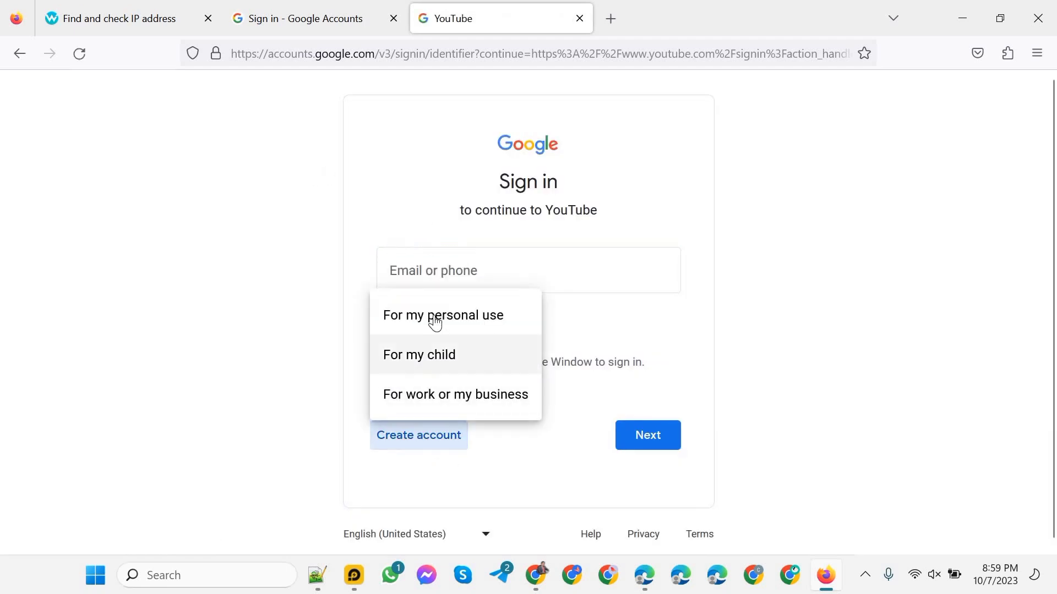
left_click(436, 319)
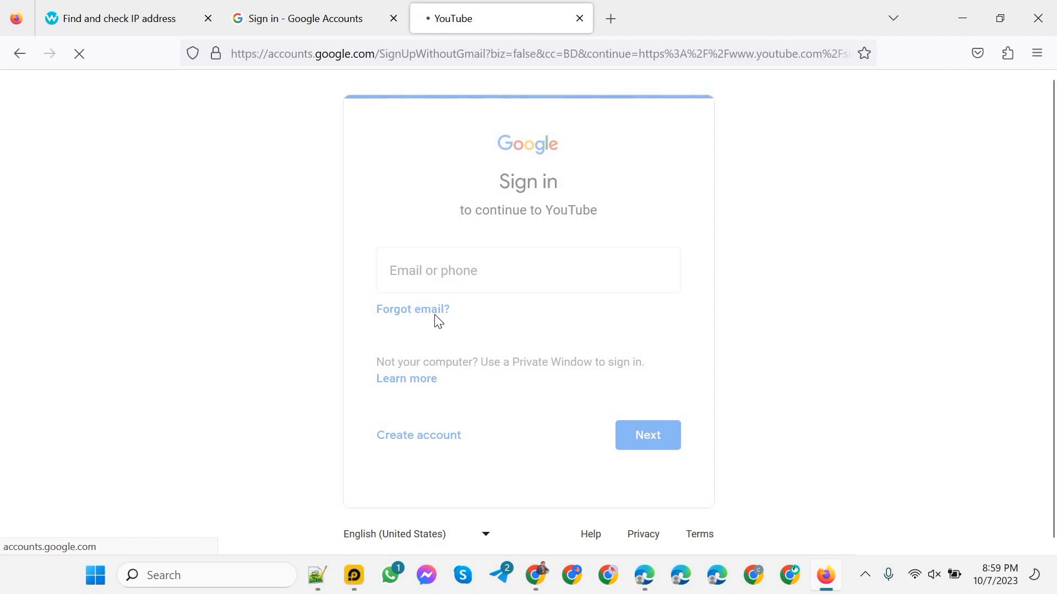
Enter the new account's first and last name and continue.
left_click(454, 278)
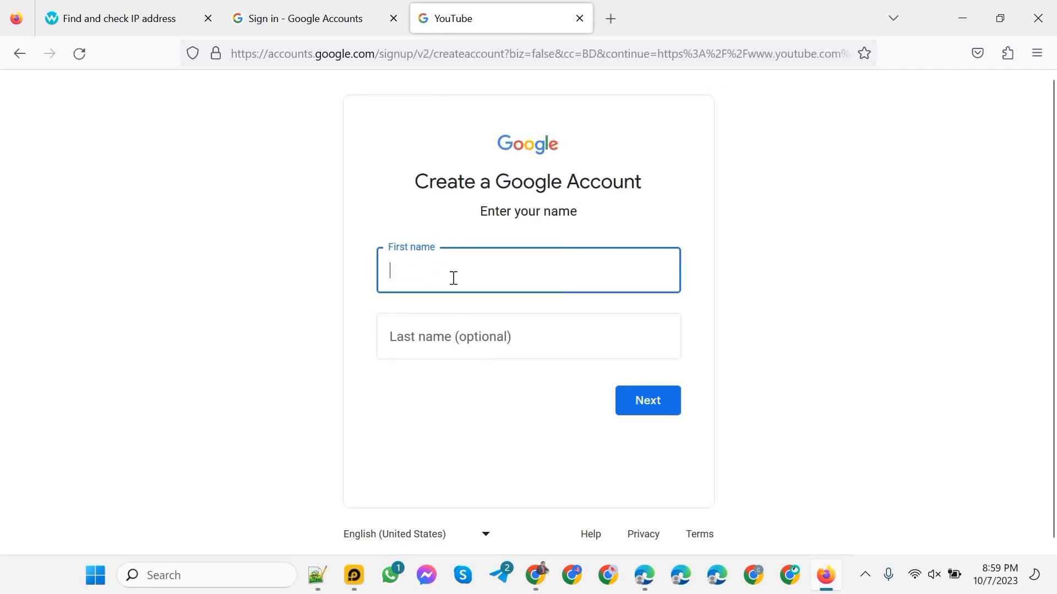
type("Marrie")
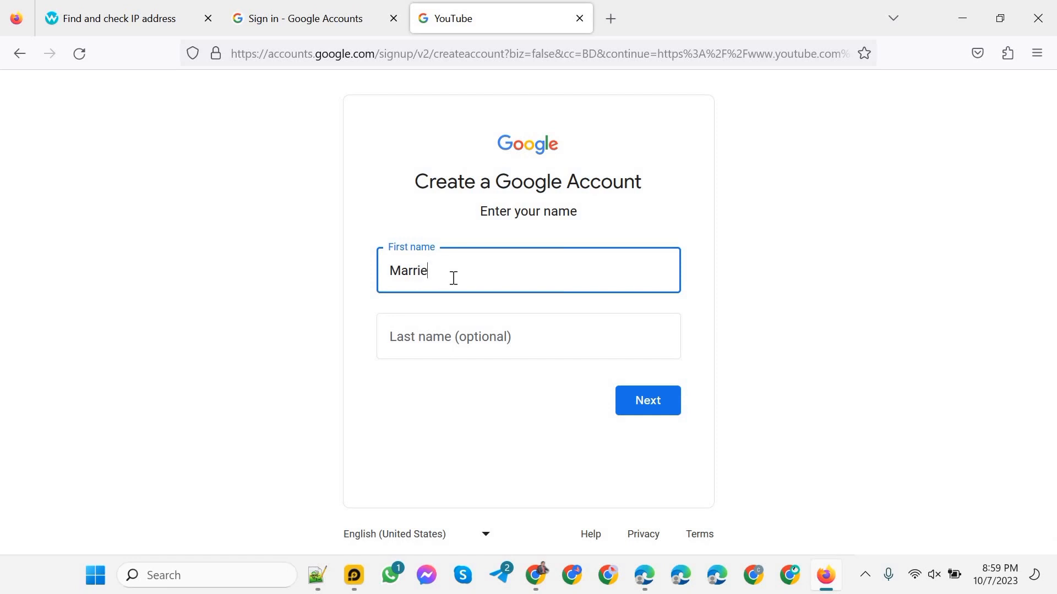
key("Tab")
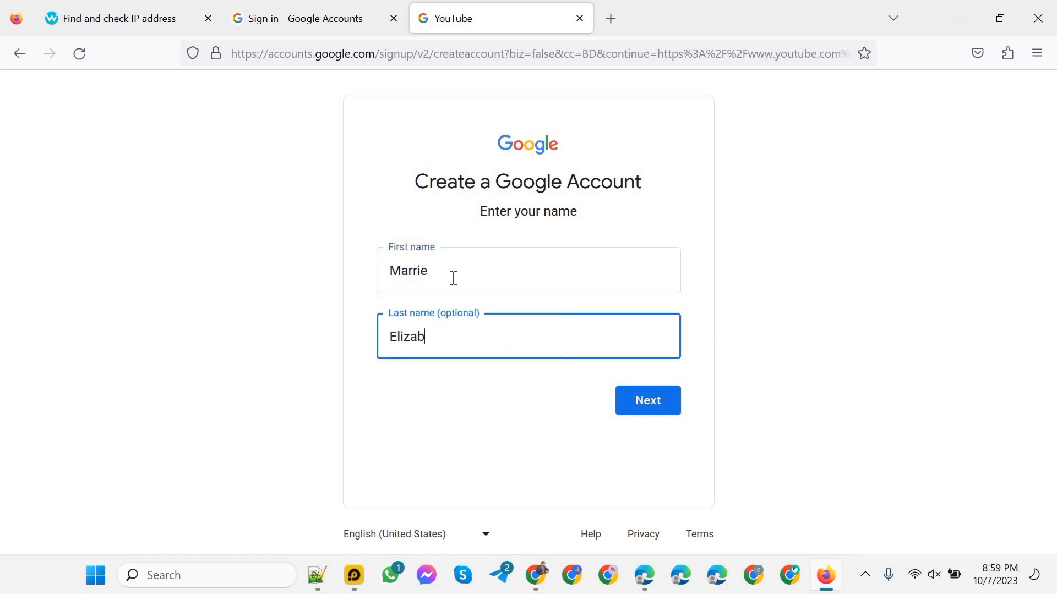
key("Return")
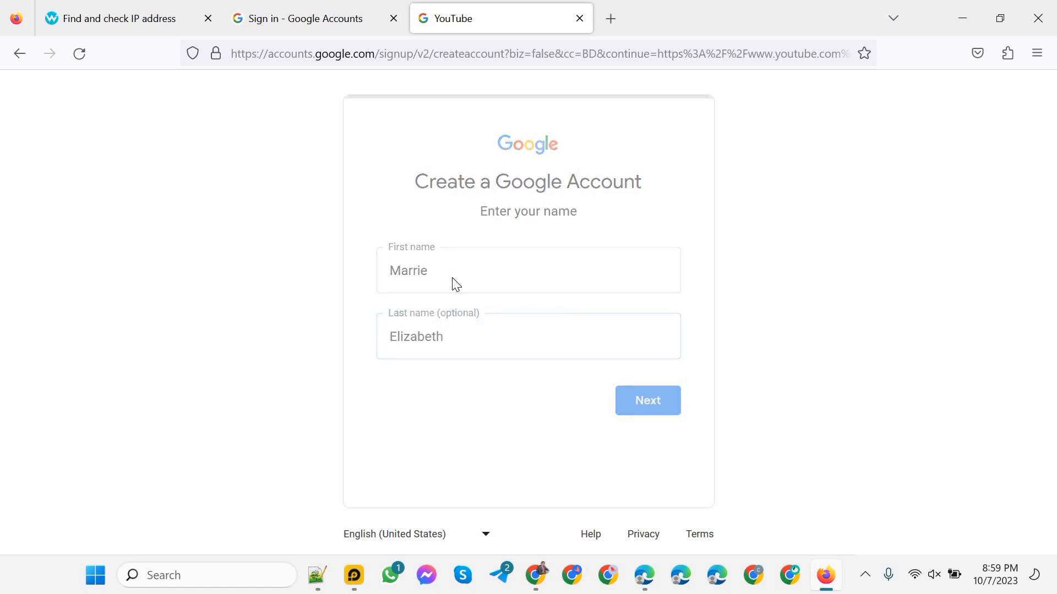
left_click(422, 273)
left_click(422, 310)
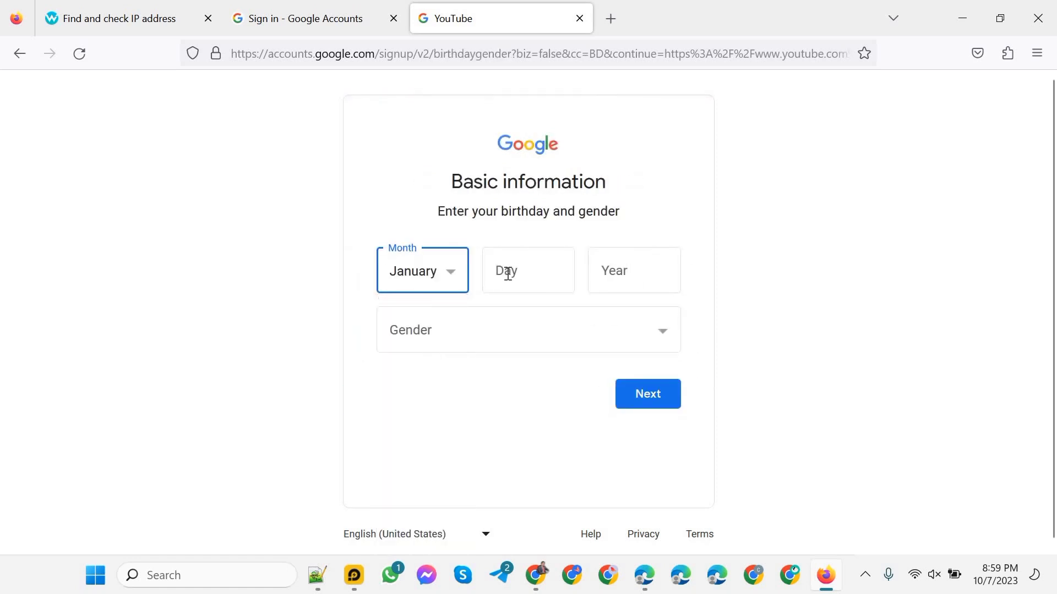
left_click(508, 274)
type("24")
left_click(632, 274)
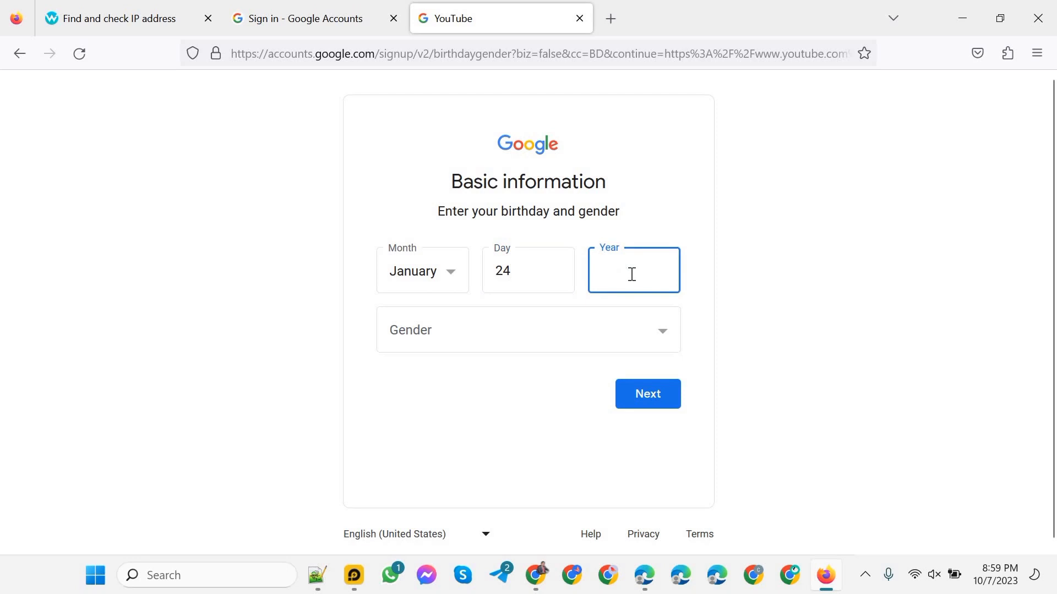
left_click(567, 329)
left_click(544, 368)
left_click(629, 392)
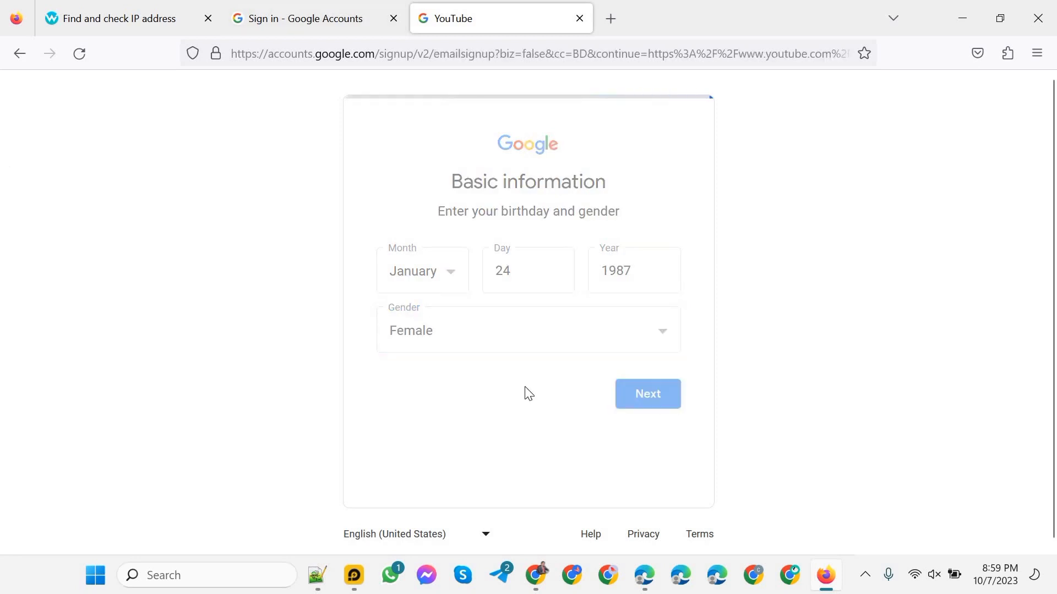
left_click(473, 356)
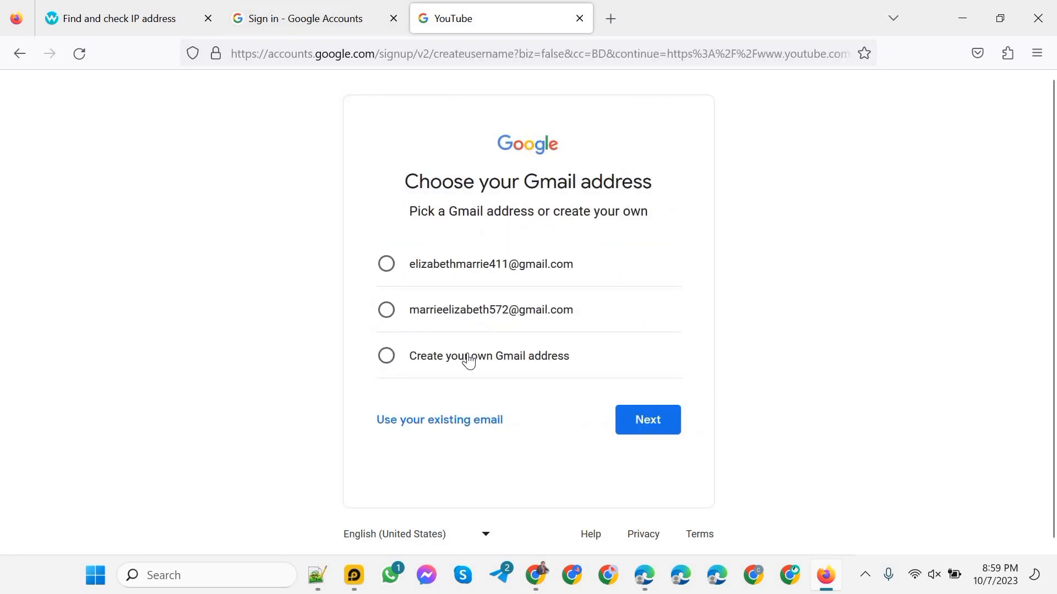
Confirm the second suggested Gmail address, enter a password and copy it into Confirm.
left_click(659, 419)
type("•")
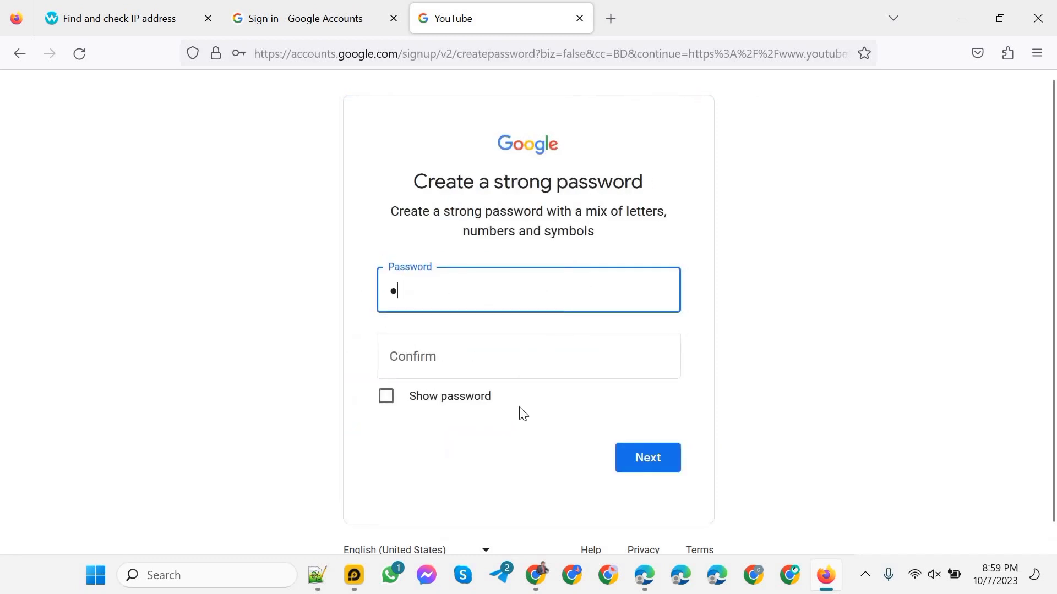
type("••••")
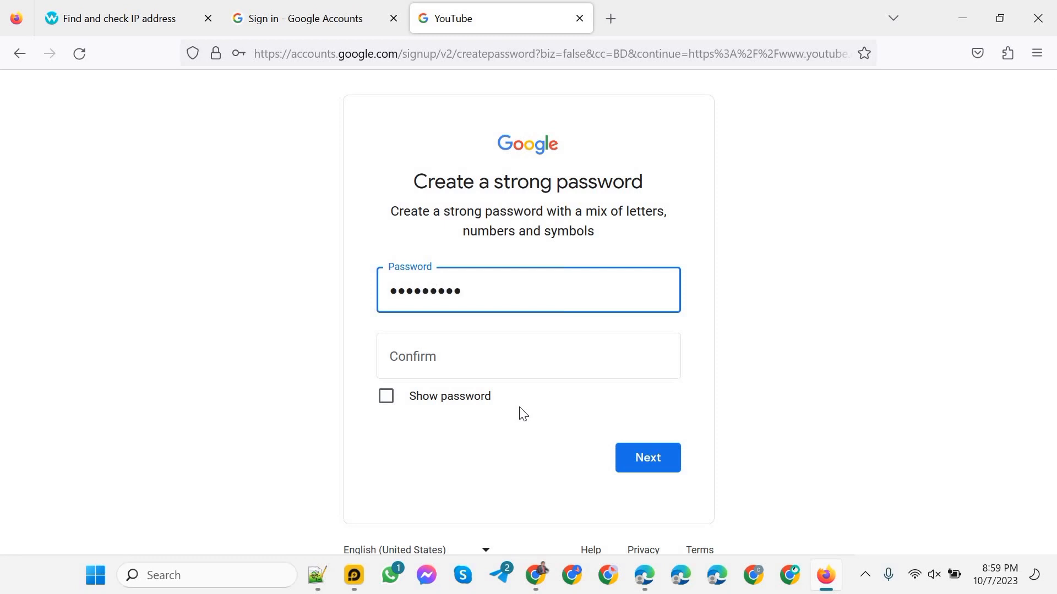
left_click(470, 402)
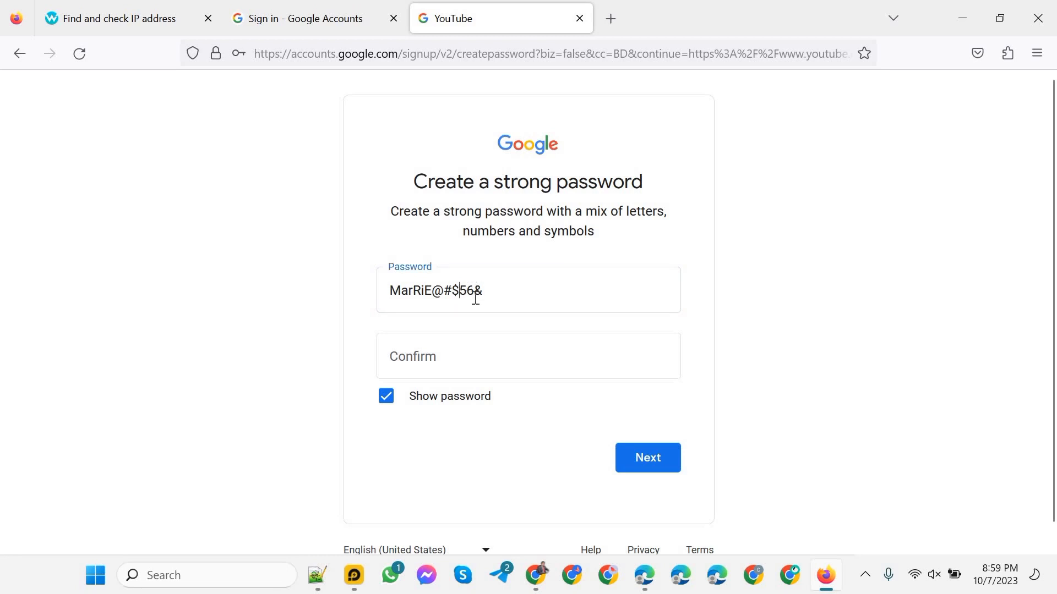
key("BackSpace")
left_click_drag(515, 289, 344, 292)
key("ctrl+c")
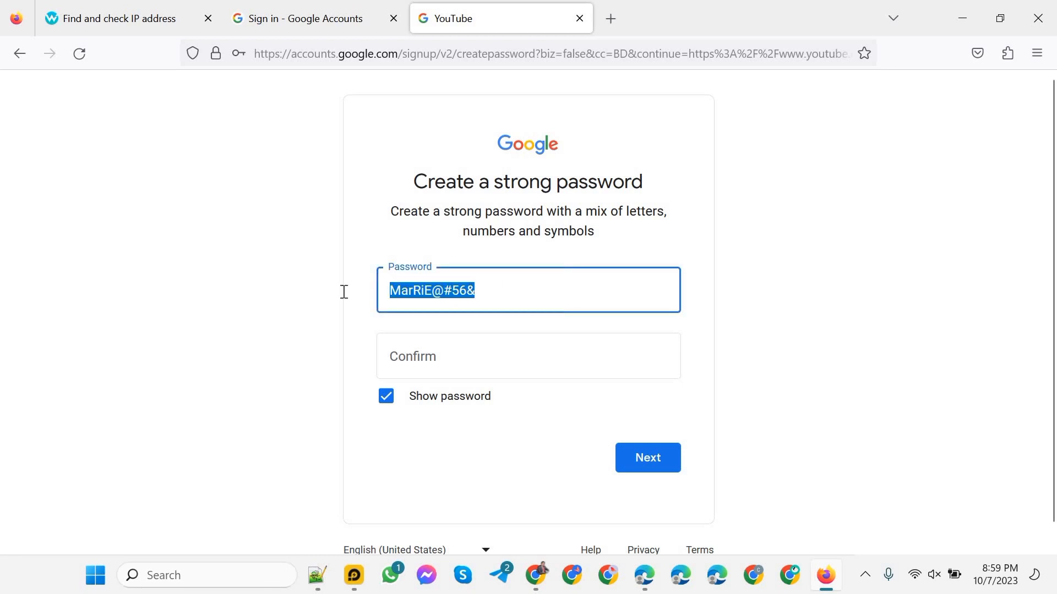
left_click(419, 366)
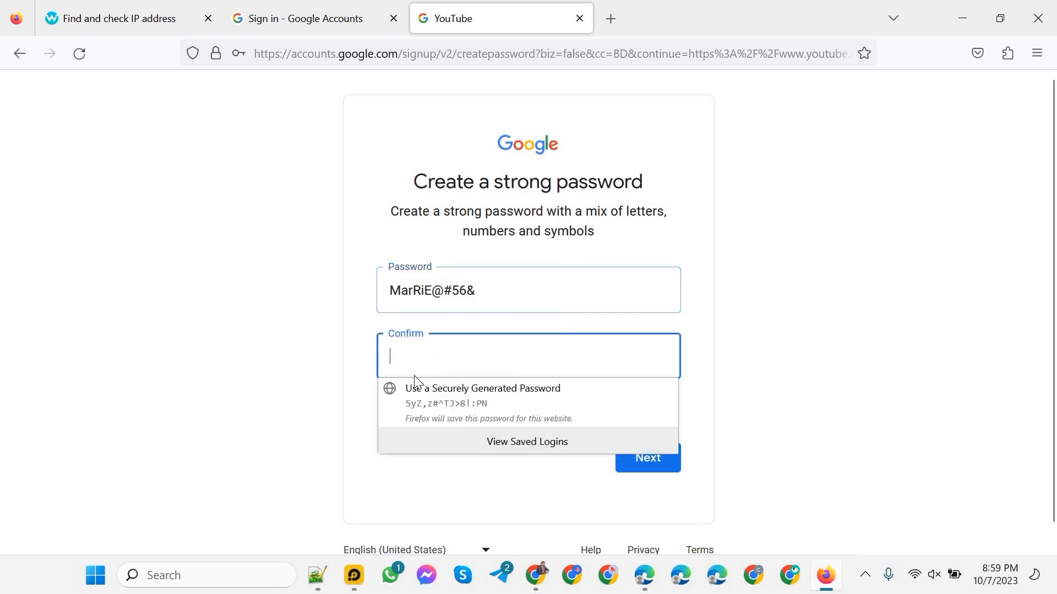
key("ctrl+v")
Mask the password, add one extra character to both fields, and submit.
left_click(386, 396)
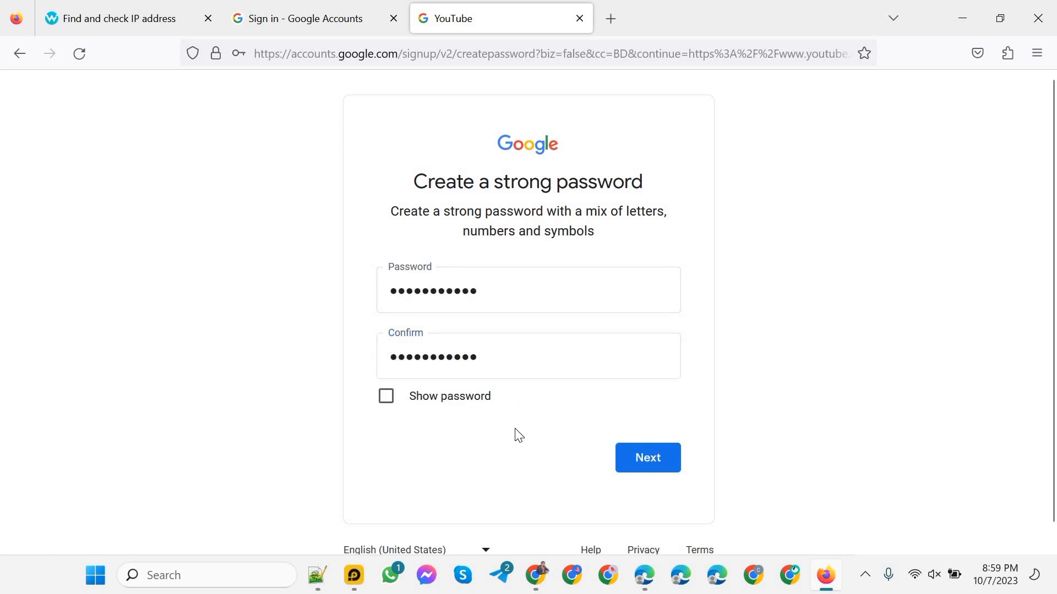
left_click(521, 369)
type("*")
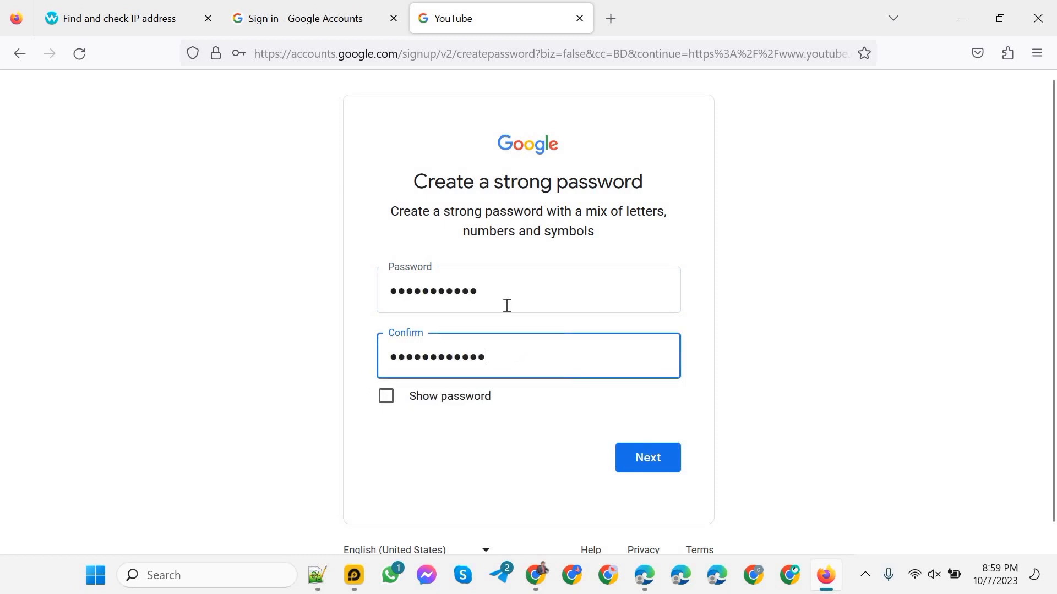
left_click(506, 281)
type("*")
scroll(508, 444, "down", 1)
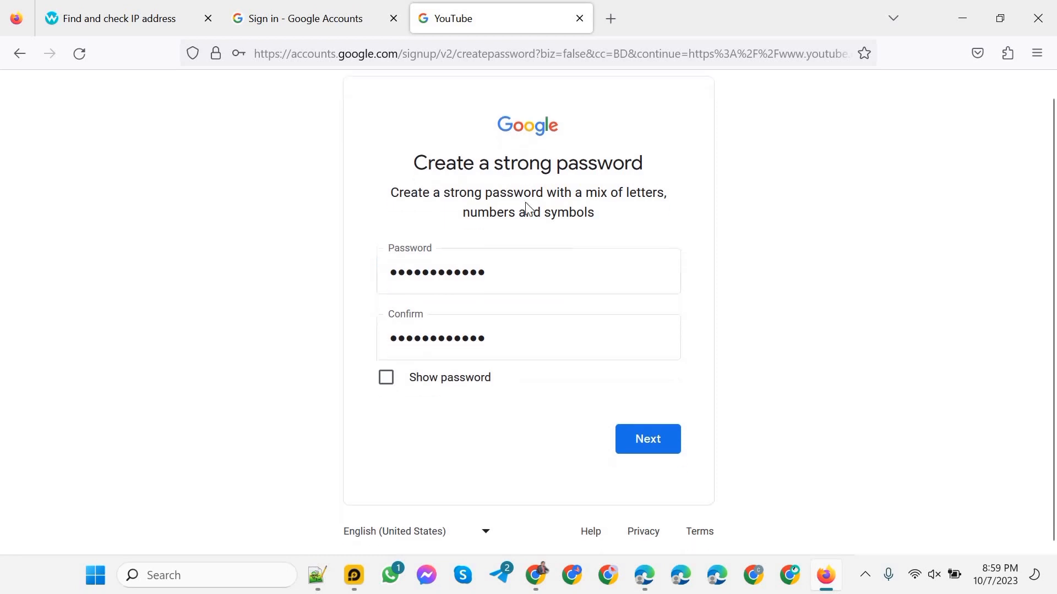
left_click_drag(523, 186, 511, 466)
left_click(520, 447)
scroll(545, 408, "up", 1)
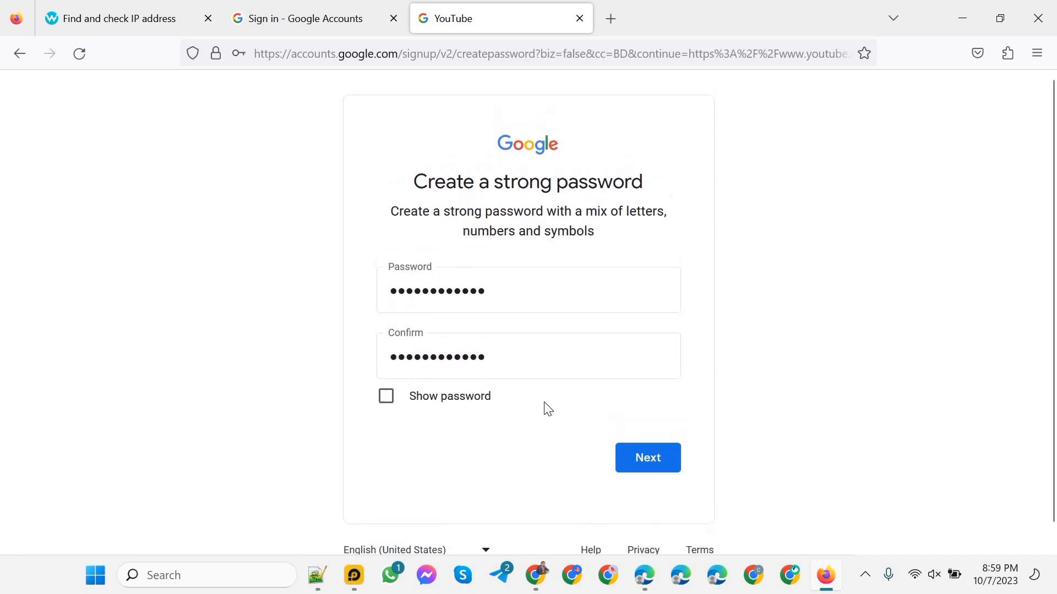
scroll(616, 434, "down", 1)
left_click(651, 443)
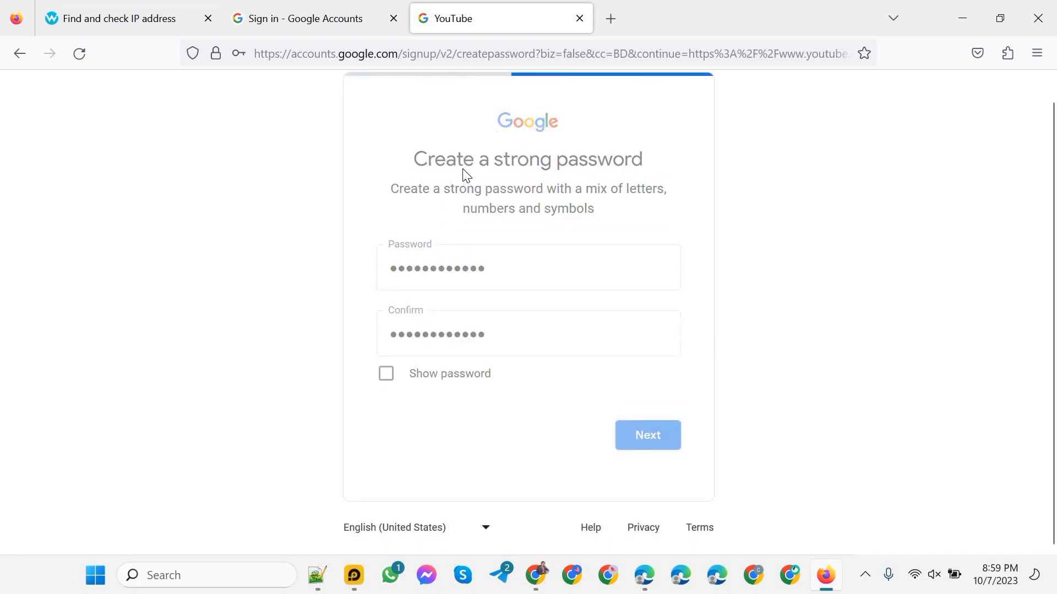
Decline saving the password, record it in B132, and submit C132's recovery email.
left_click(467, 262)
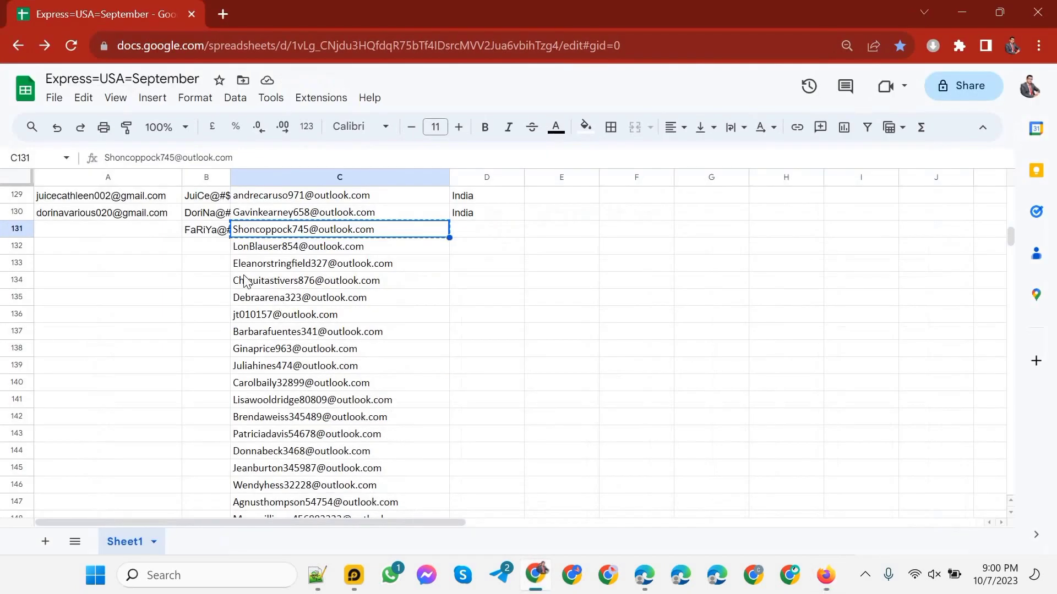
left_click(209, 250)
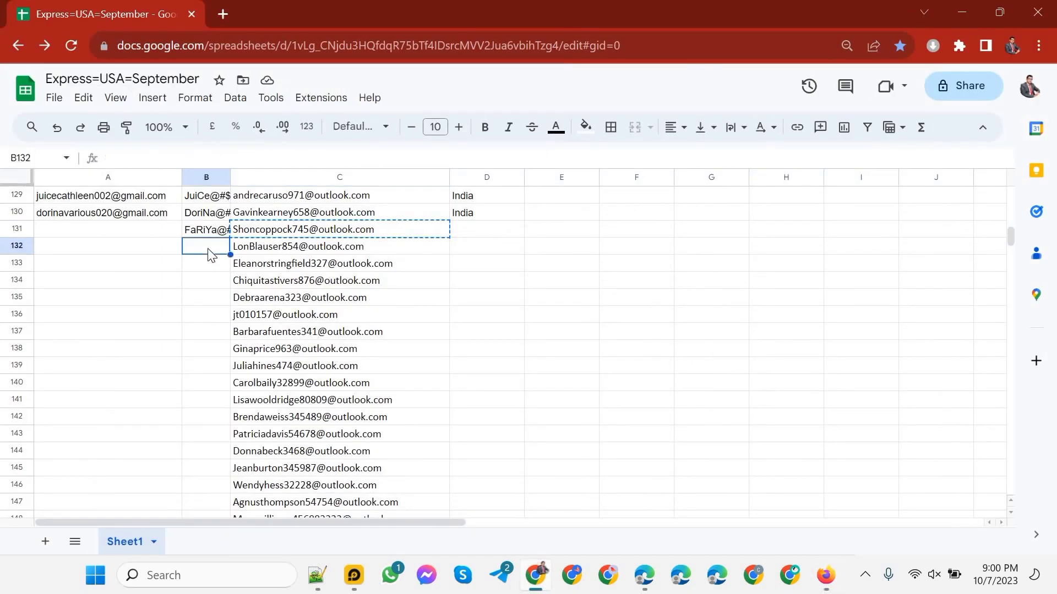
key("ctrl+v")
key("Right")
key("ctrl+c")
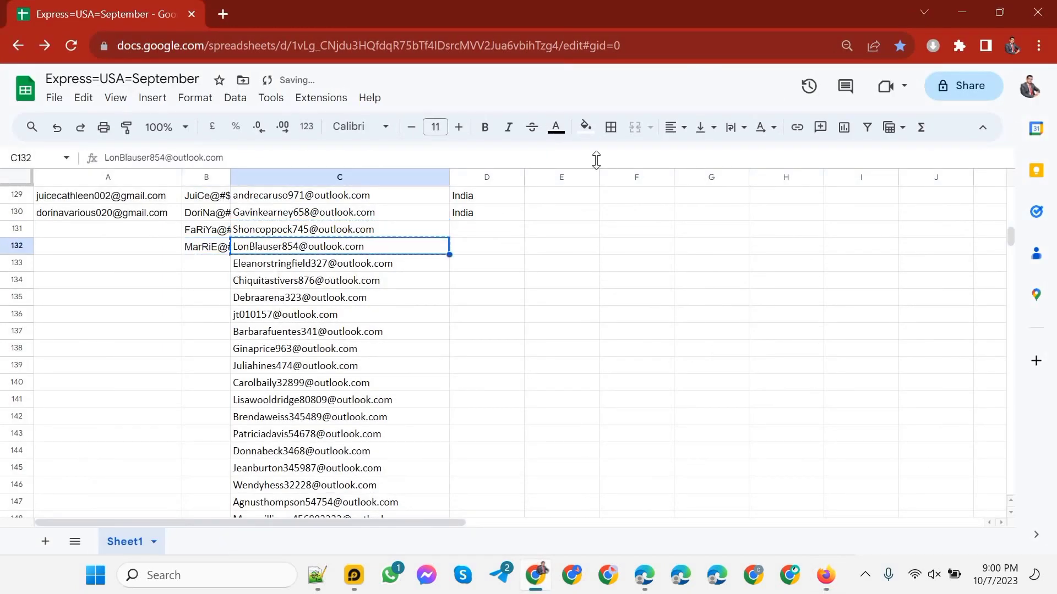
left_click(965, 11)
left_click(526, 309)
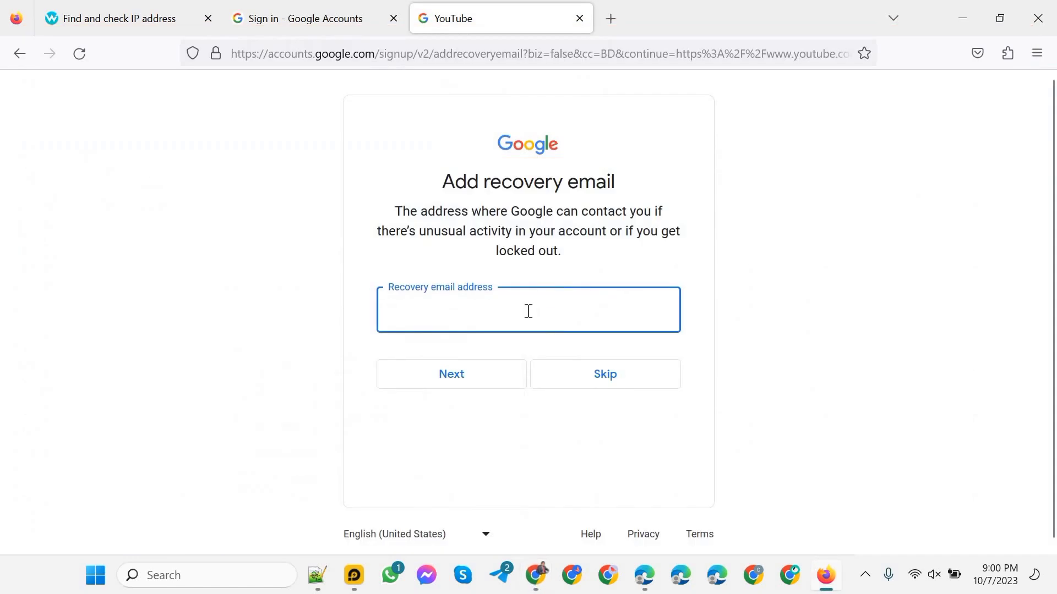
key("ctrl+v")
left_click(460, 377)
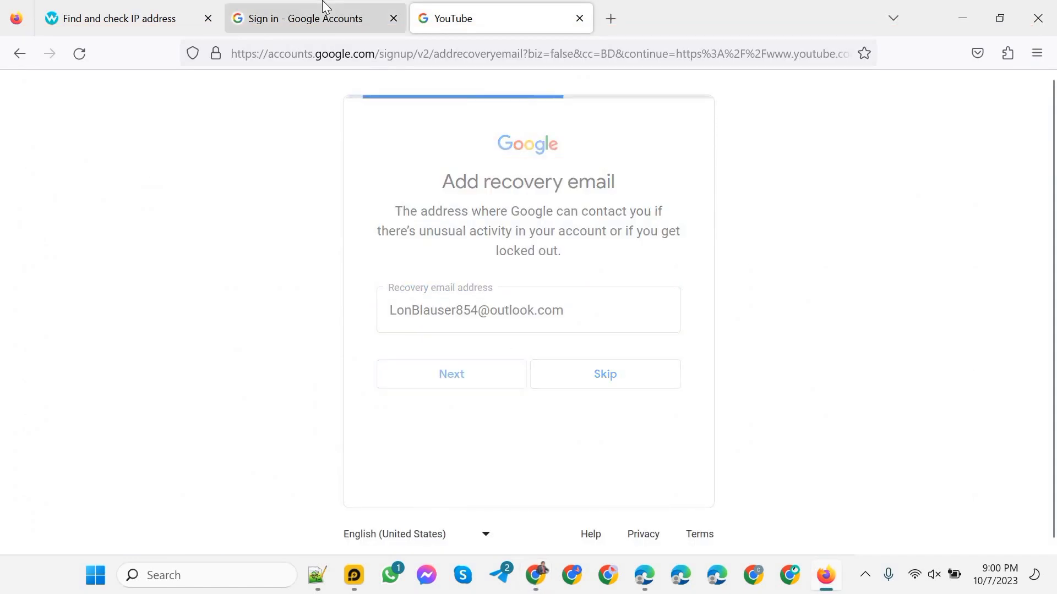
Submit the other account's recovery email and skip the phone number on both sign-ups.
left_click(208, 18)
left_click(173, 22)
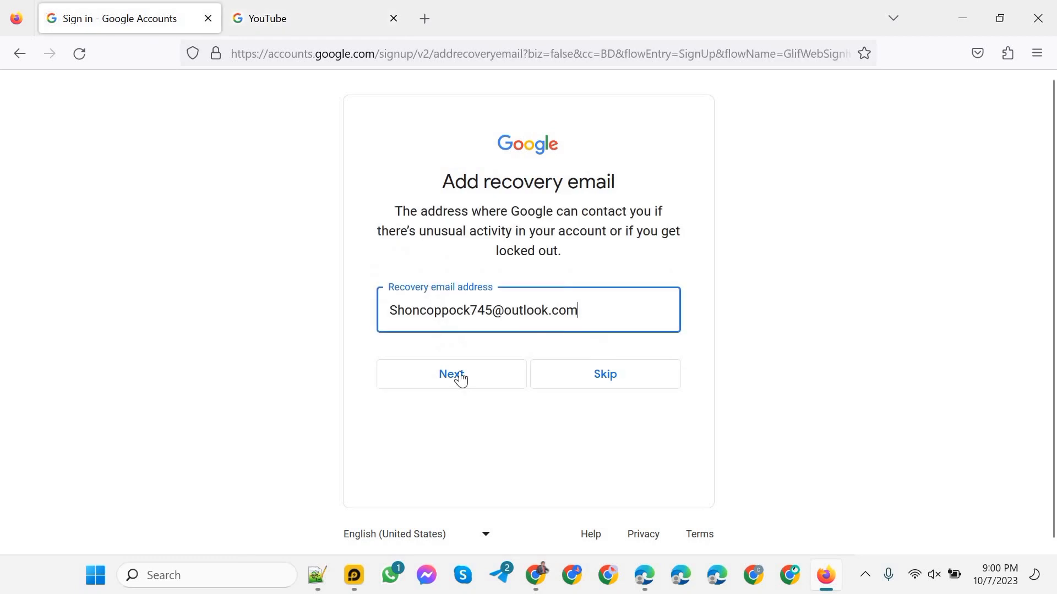
left_click(460, 378)
left_click(305, 22)
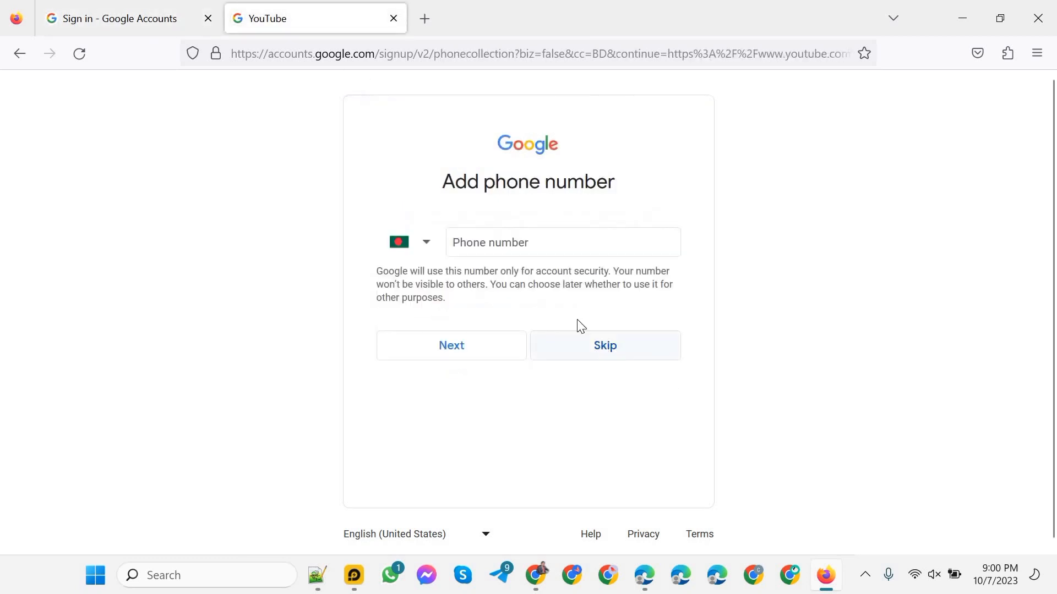
left_click(584, 340)
left_click(132, 19)
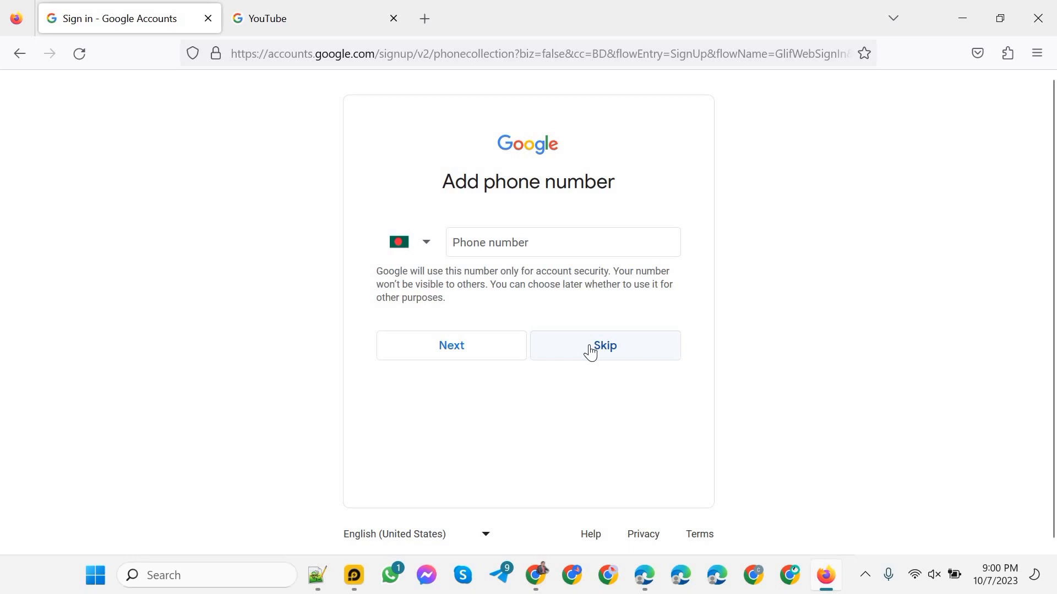
left_click(590, 352)
Confirm the reviewed account info and agree to Privacy and Terms on both tabs.
left_click(312, 12)
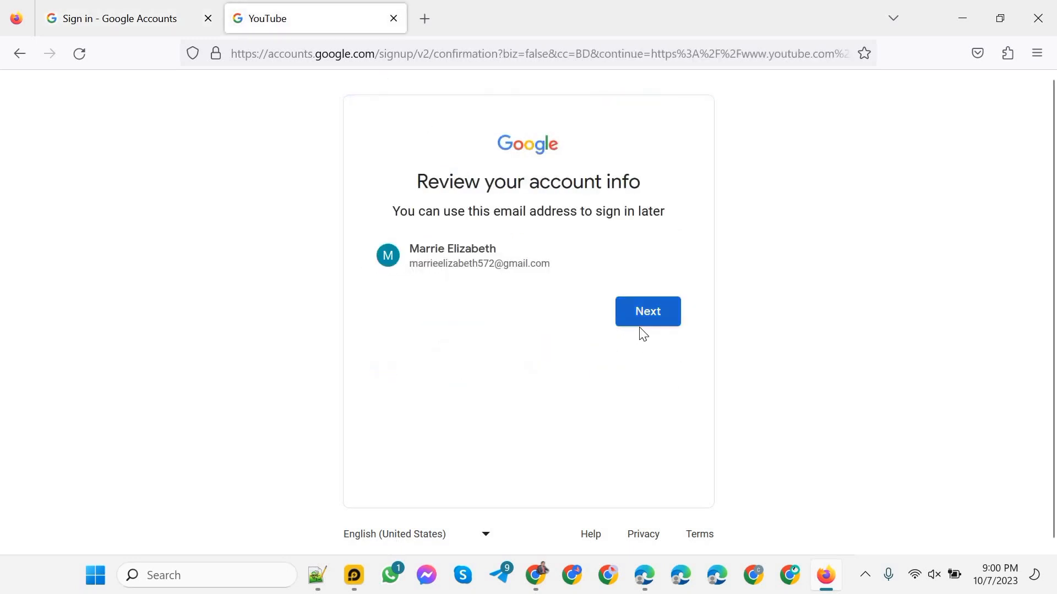
left_click(633, 311)
left_click(55, 17)
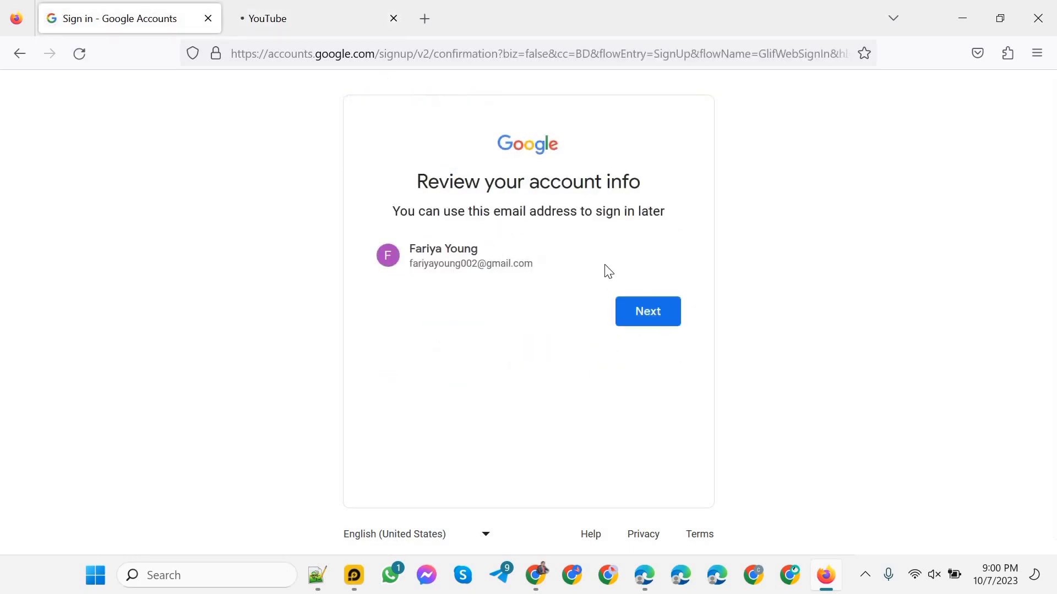
left_click(658, 314)
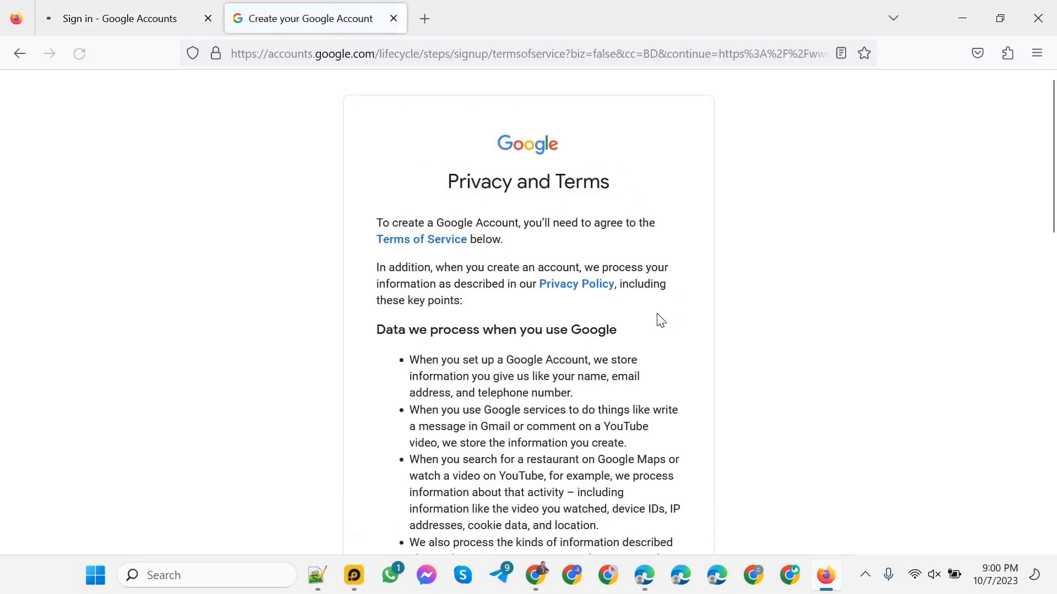
scroll(661, 320, "down", 15)
left_click(662, 442)
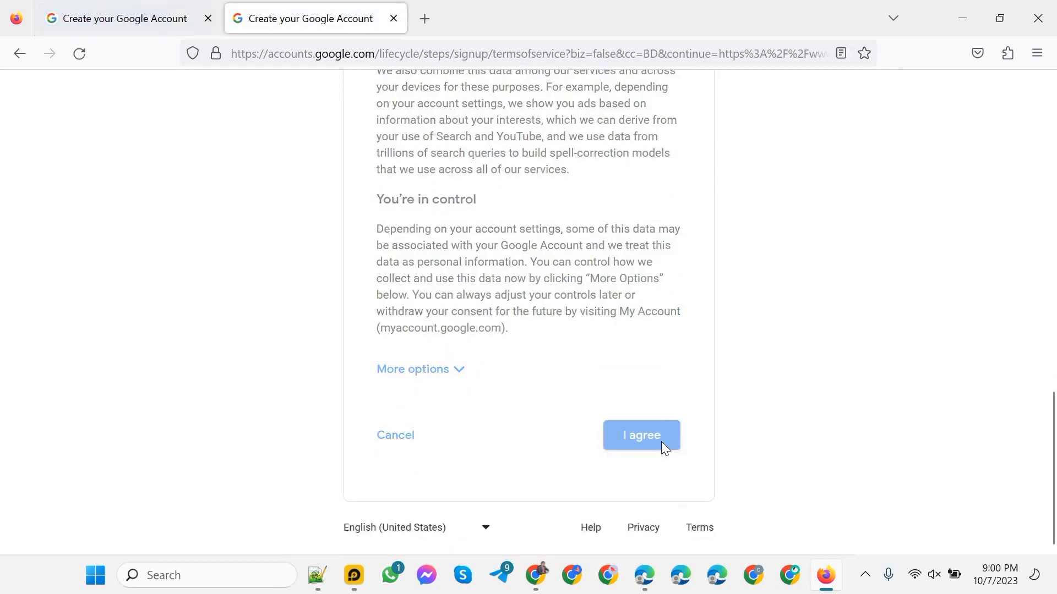
key("ctrl+shift+Tab")
scroll(661, 442, "down", 15)
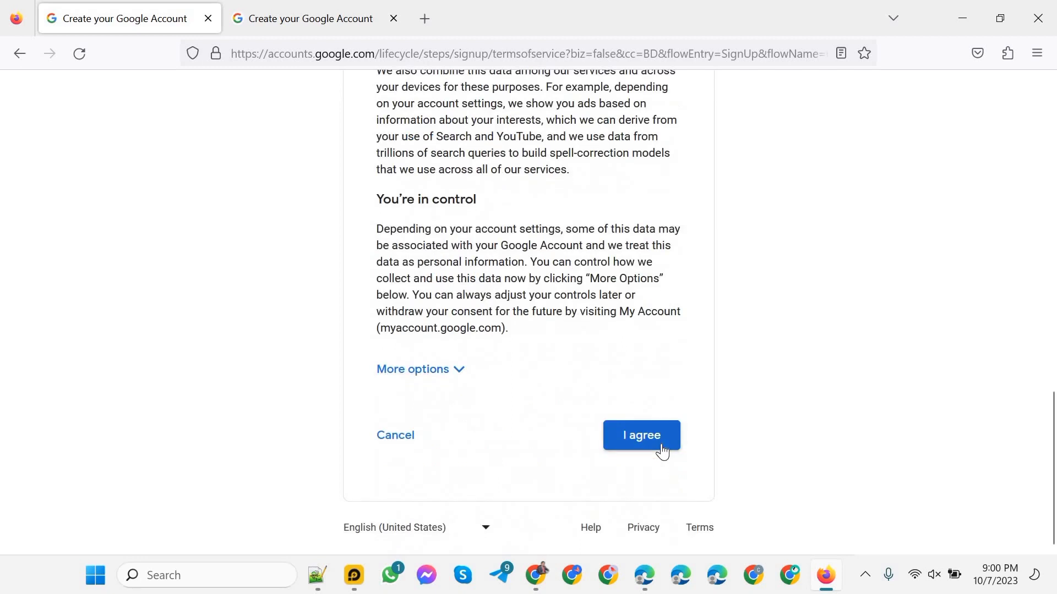
left_click(662, 445)
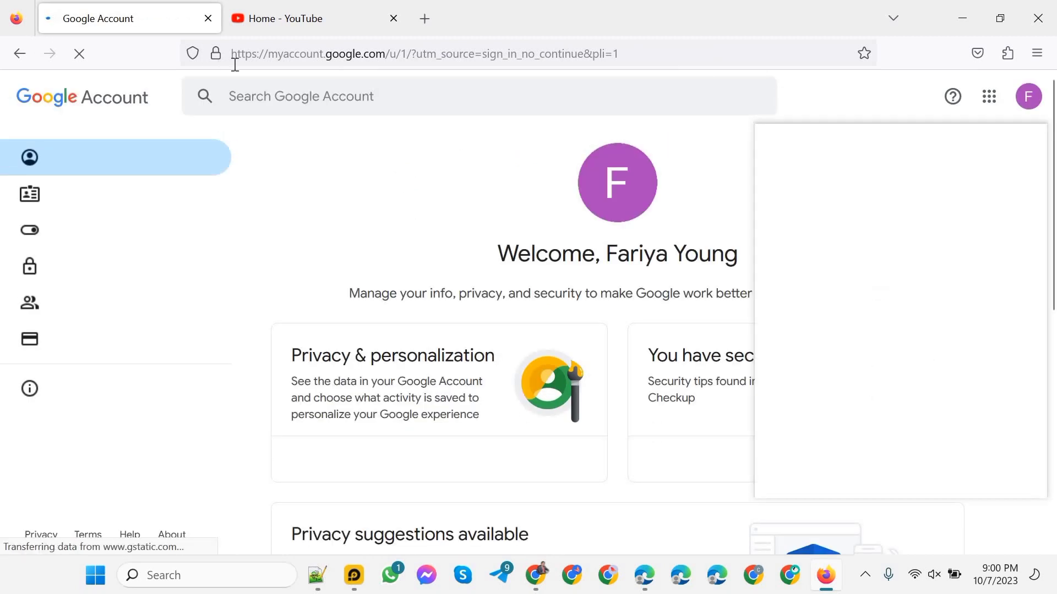
Select the new account's email address in its account menu and return to the spreadsheet.
left_click(1028, 95)
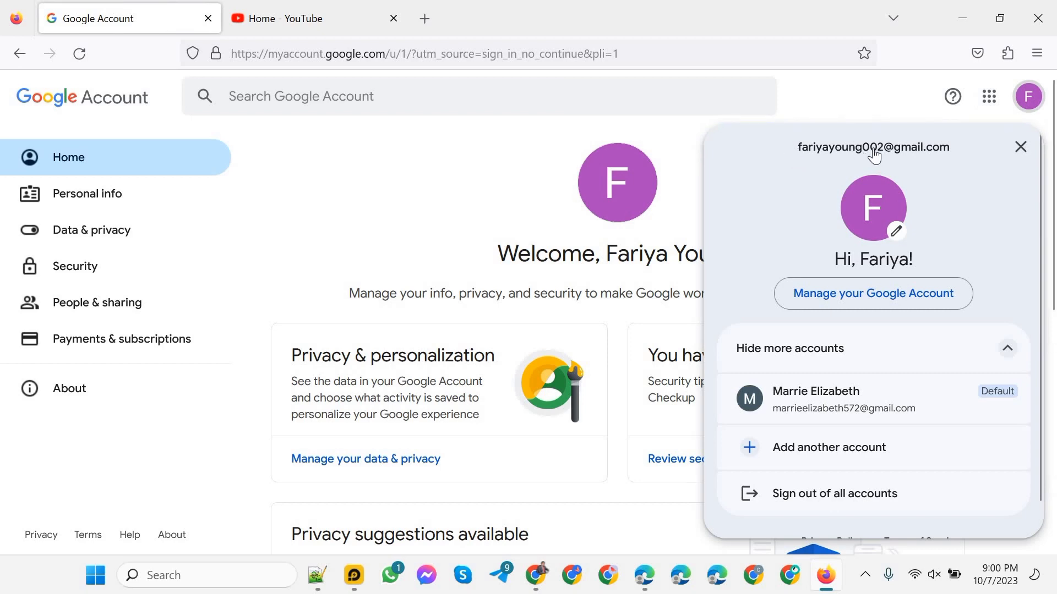
left_click_drag(798, 147, 952, 157)
key("ctrl+c")
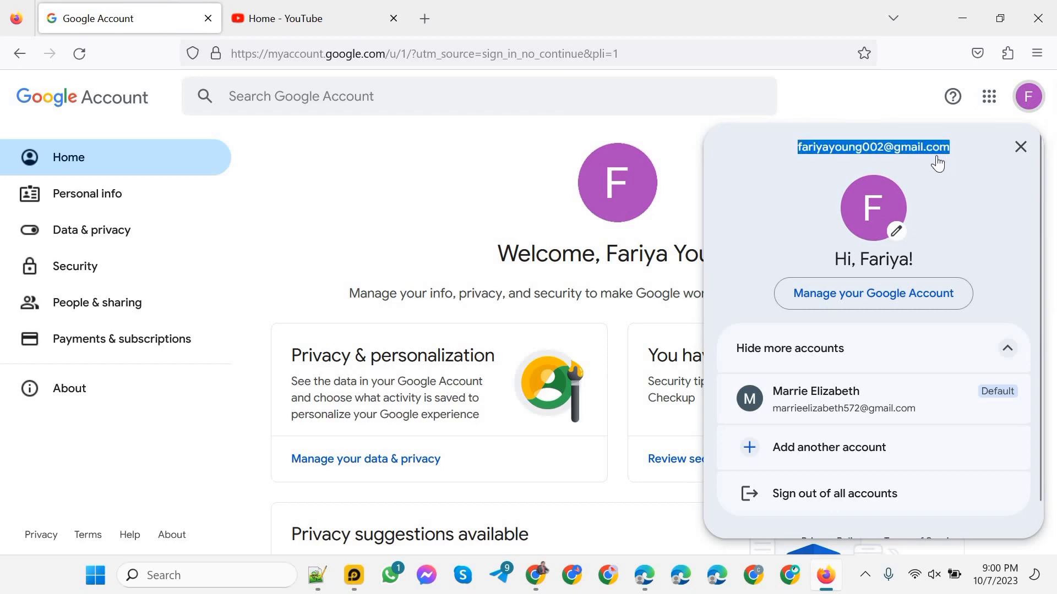
left_click(535, 575)
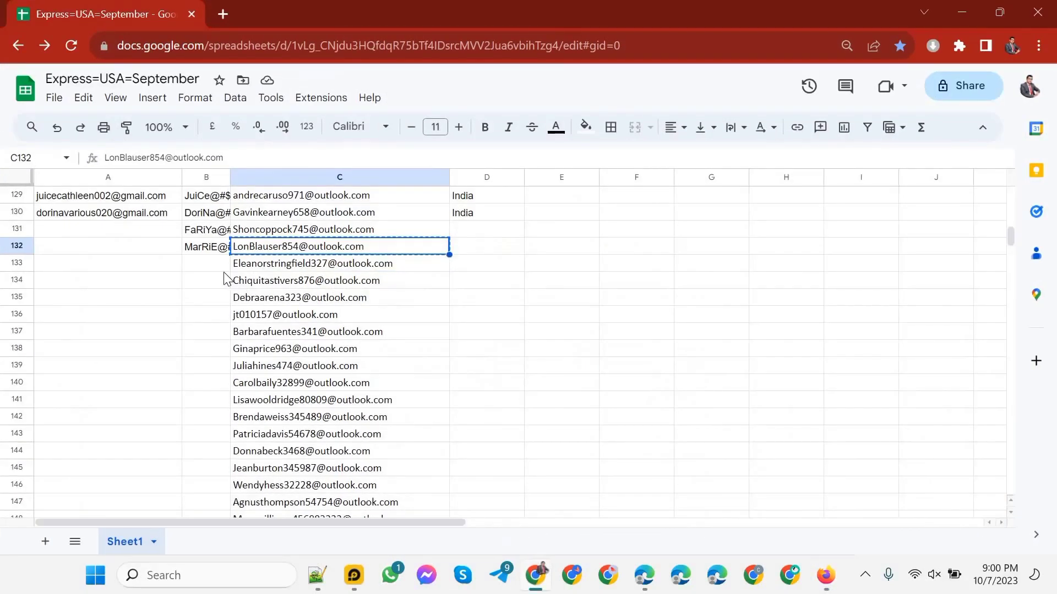
Paste the two new accounts' email addresses into A131 and A132.
left_click(165, 230)
key("ctrl+v")
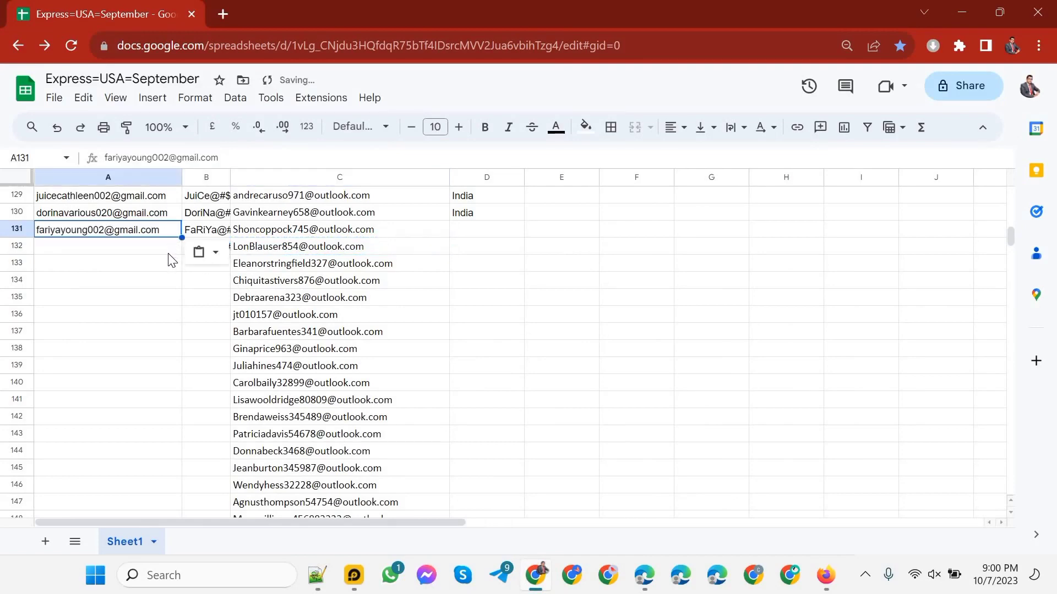
key("Down")
left_click(962, 12)
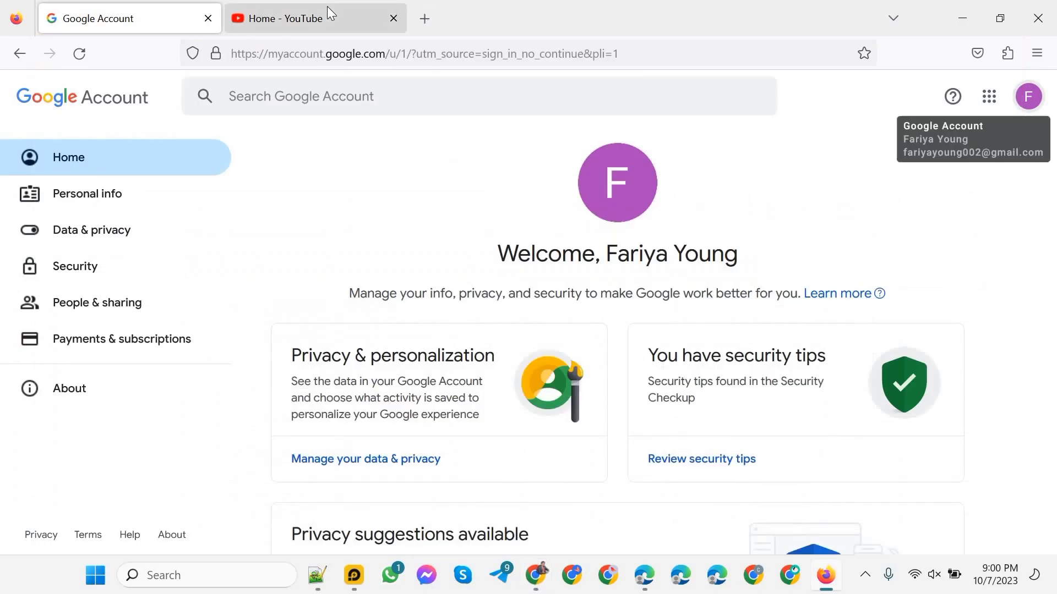
left_click(327, 12)
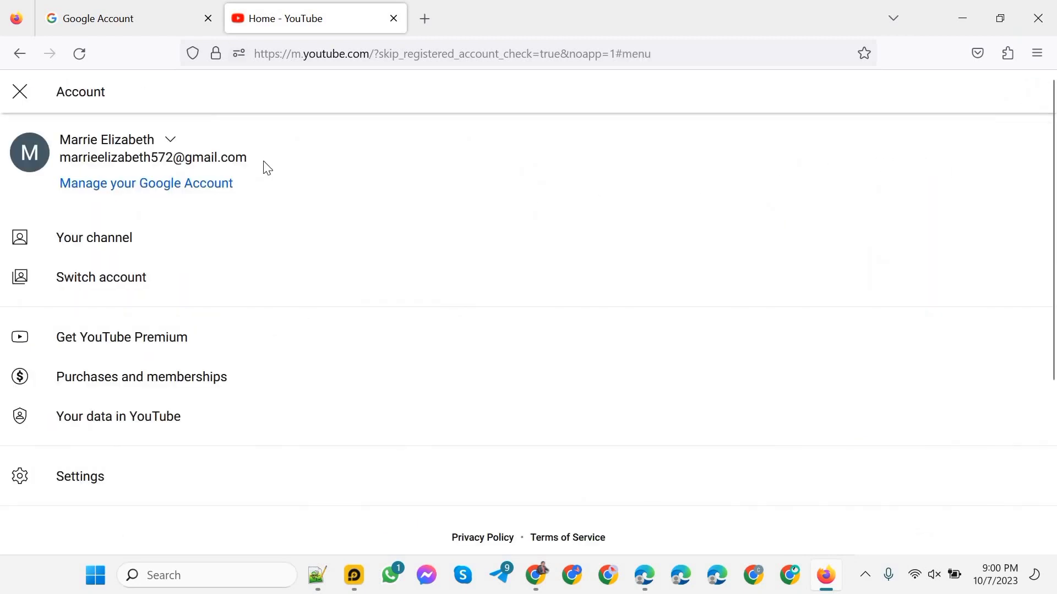
left_click_drag(249, 159, 61, 166)
key("ctrl+c")
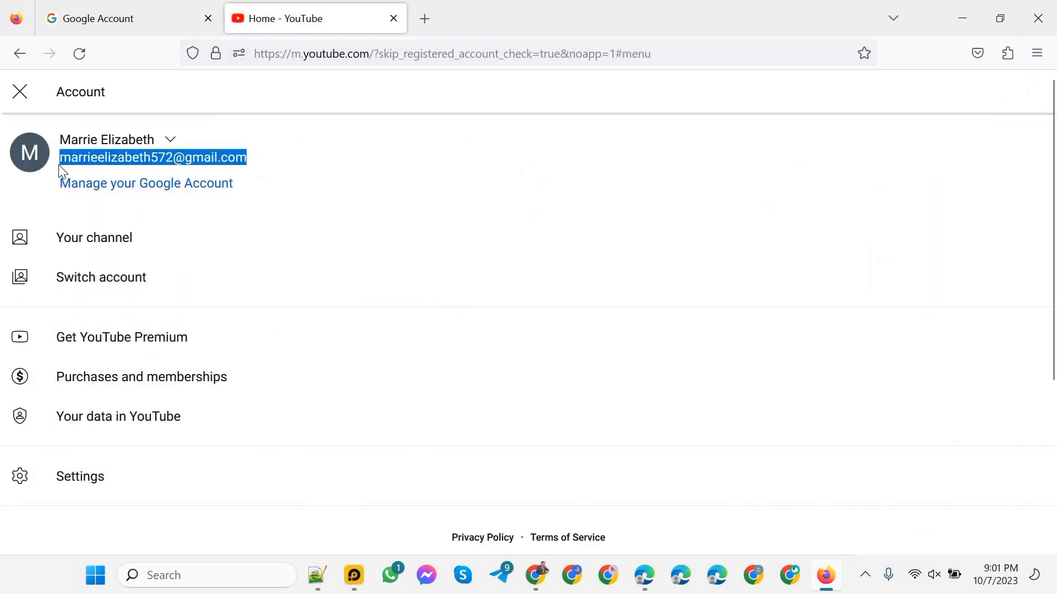
left_click(535, 577)
key("ctrl+v")
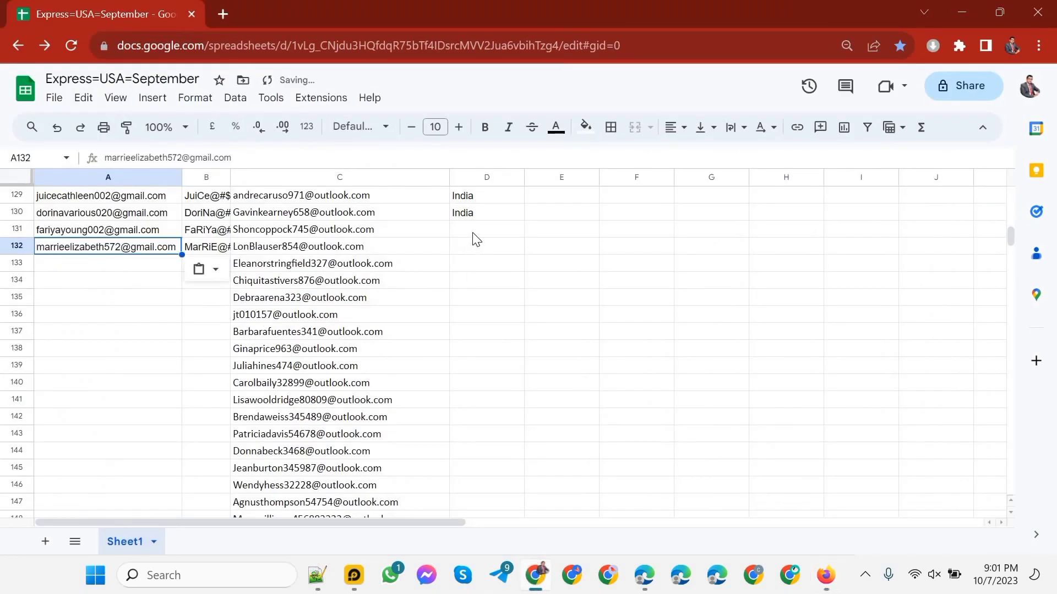
Enter BD in cells D131 and D132.
left_click(472, 233)
type("BD")
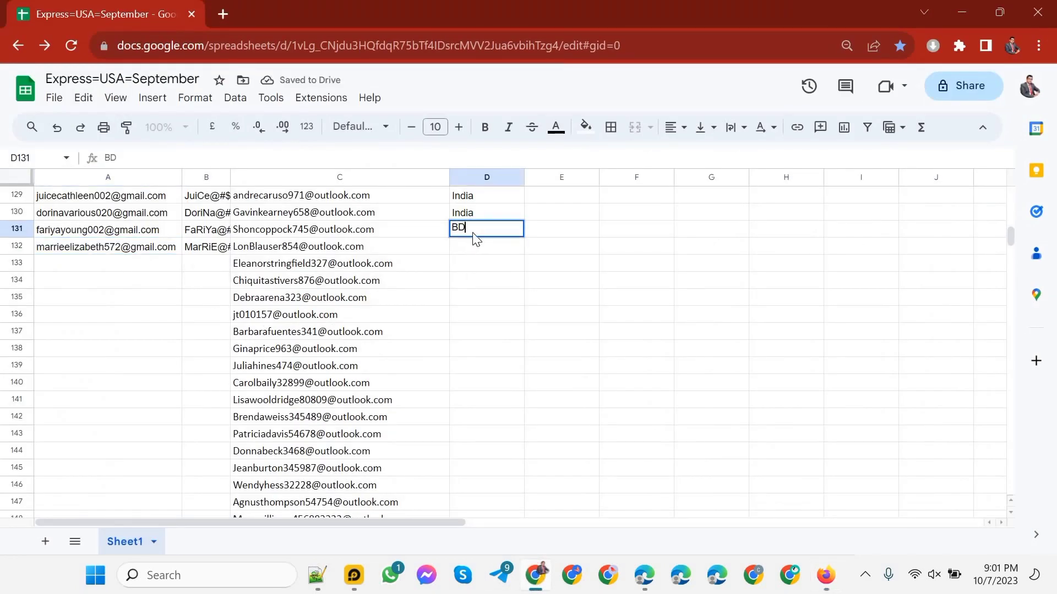
key("Return")
type("BD")
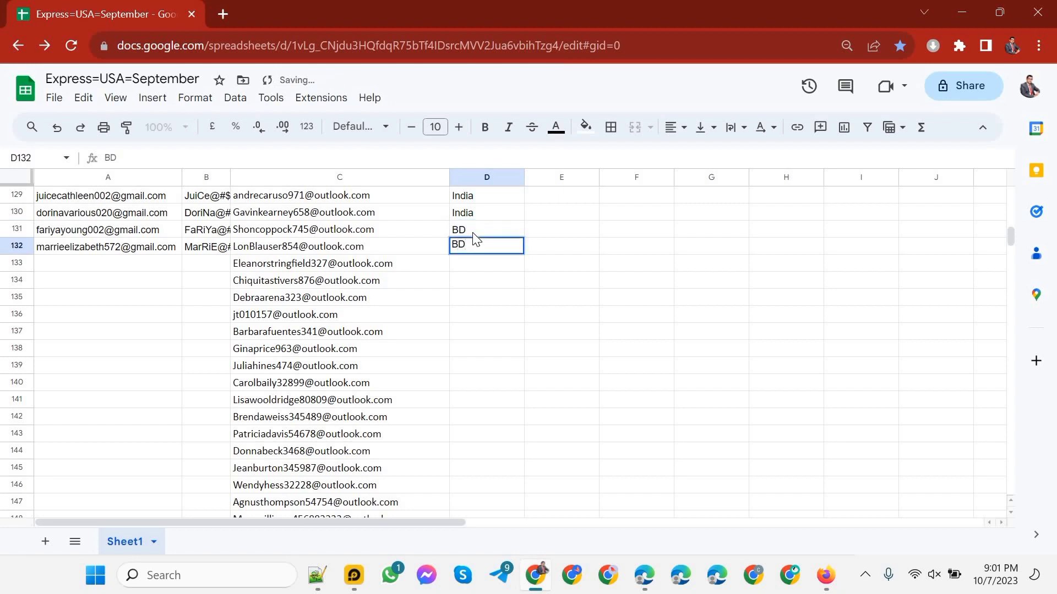
key("Return")
Fill cells E129 through E132 with iphone.
left_click(561, 200)
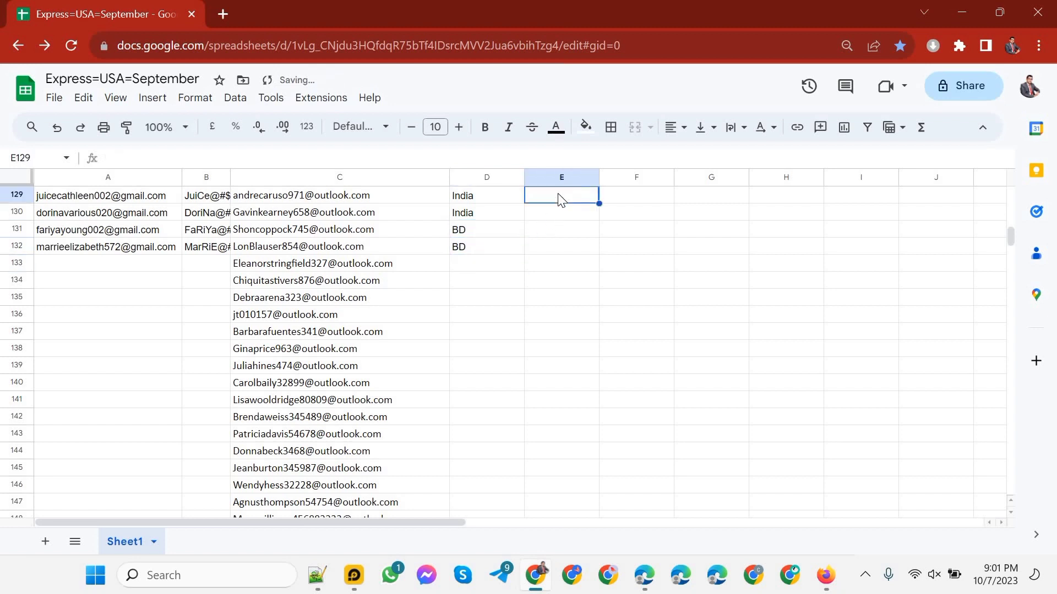
double_click(558, 194)
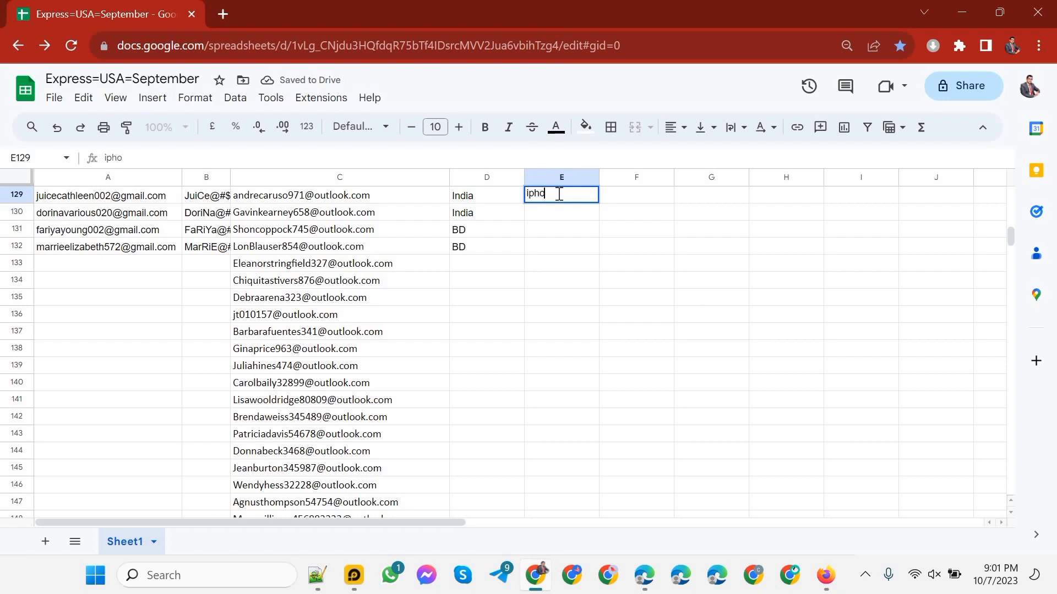
key("Return")
type("iphone")
key("Return")
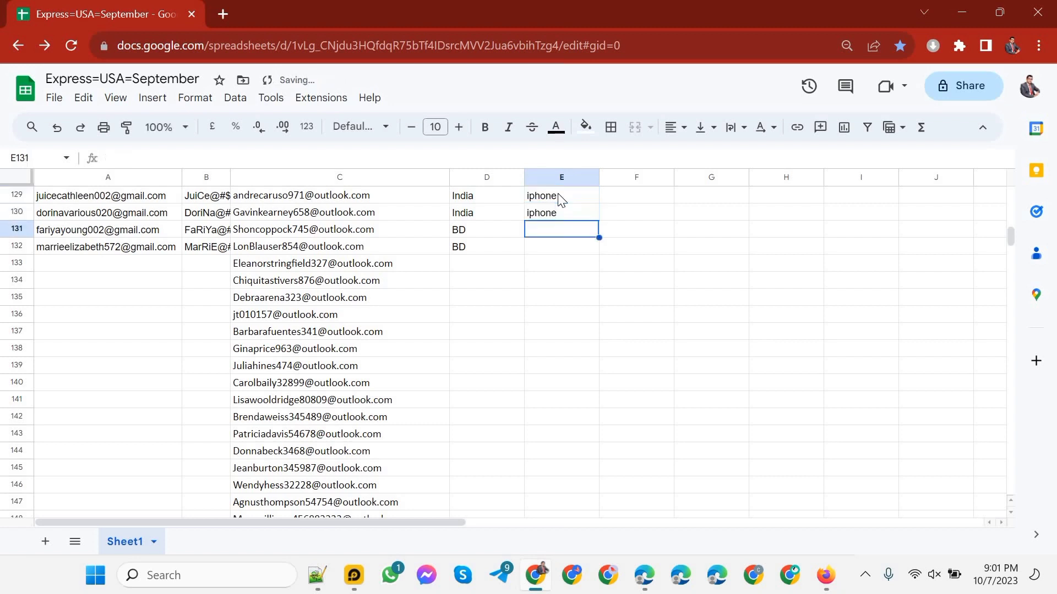
type("iphone")
key("Return")
type("iphone")
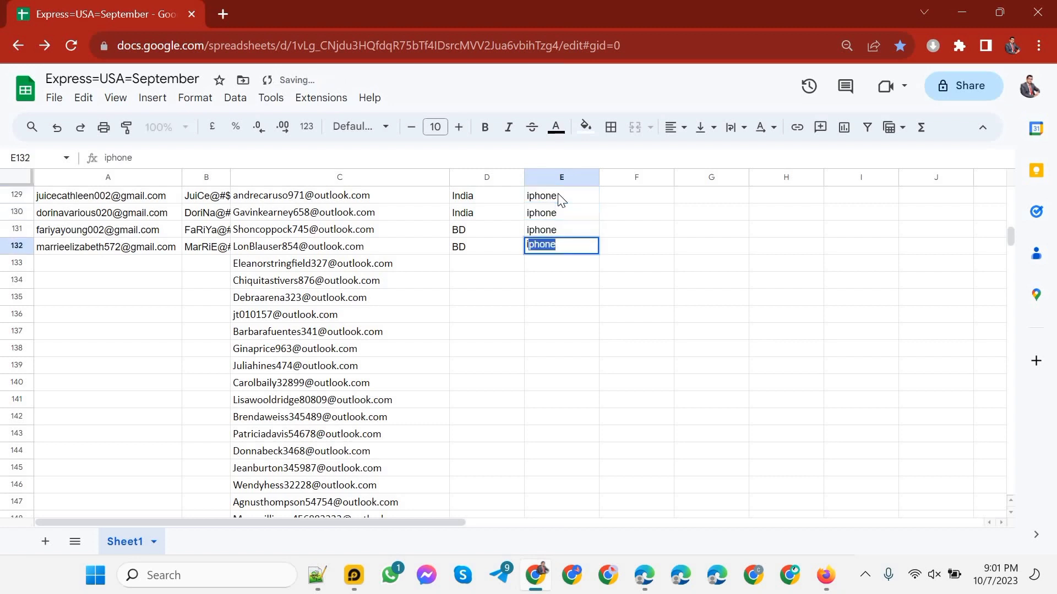
key("Return")
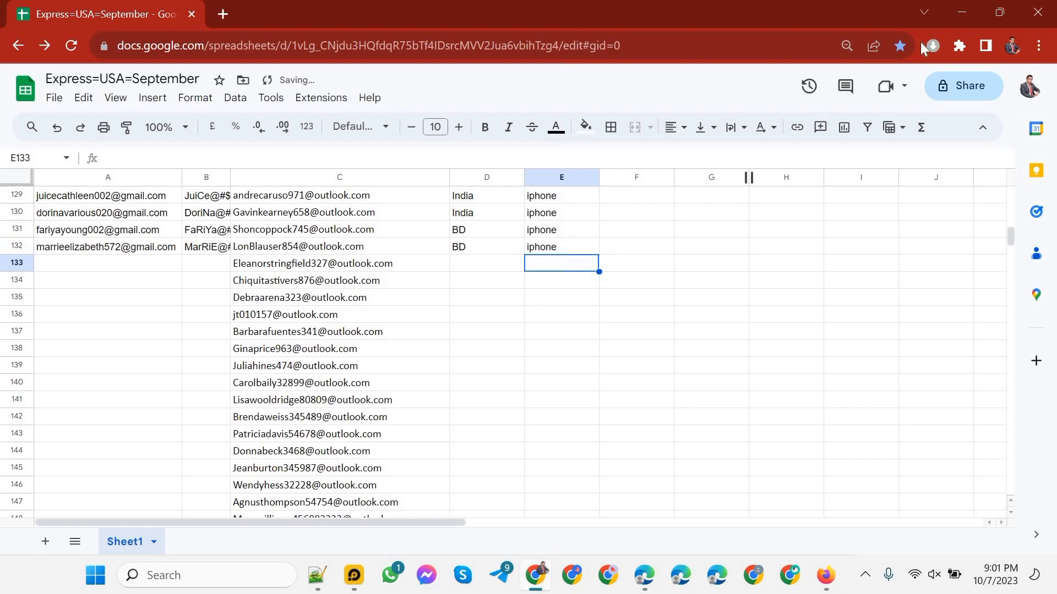
Open the new account's management page, close the YouTube tab, and review its Security settings.
left_click(959, 11)
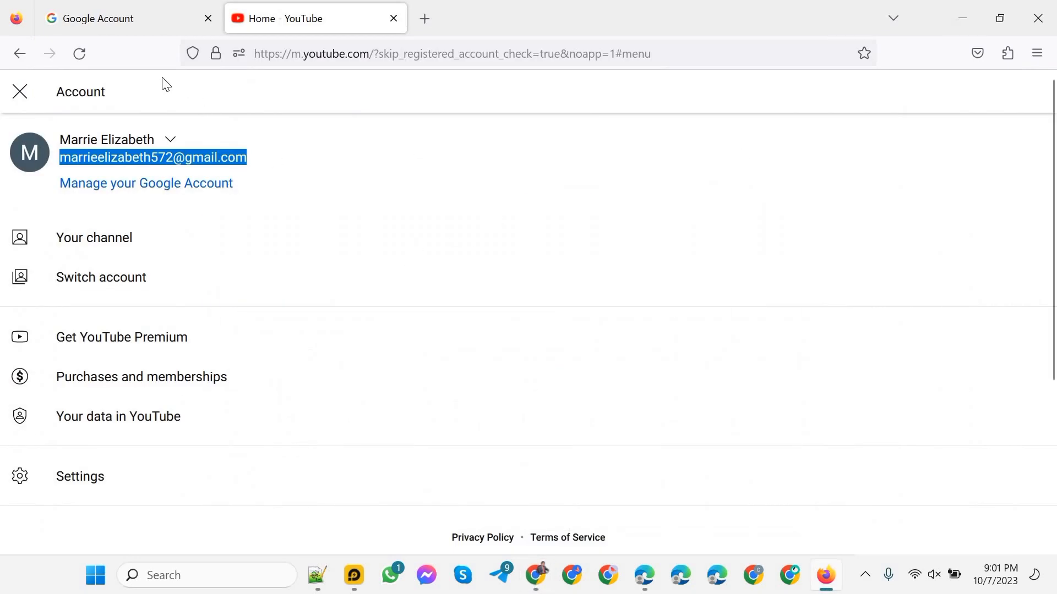
left_click(150, 189)
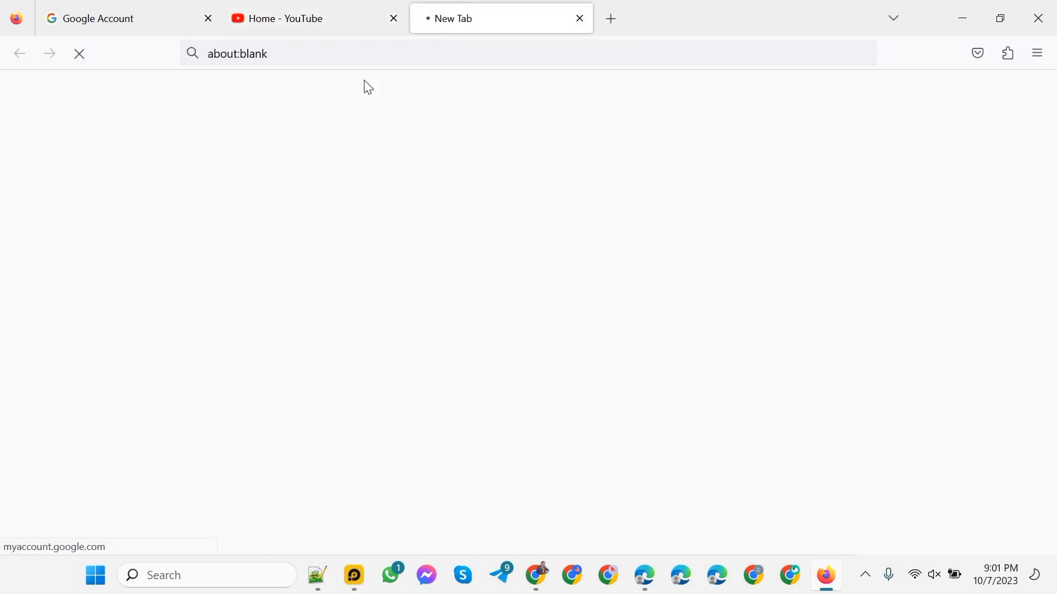
left_click(394, 20)
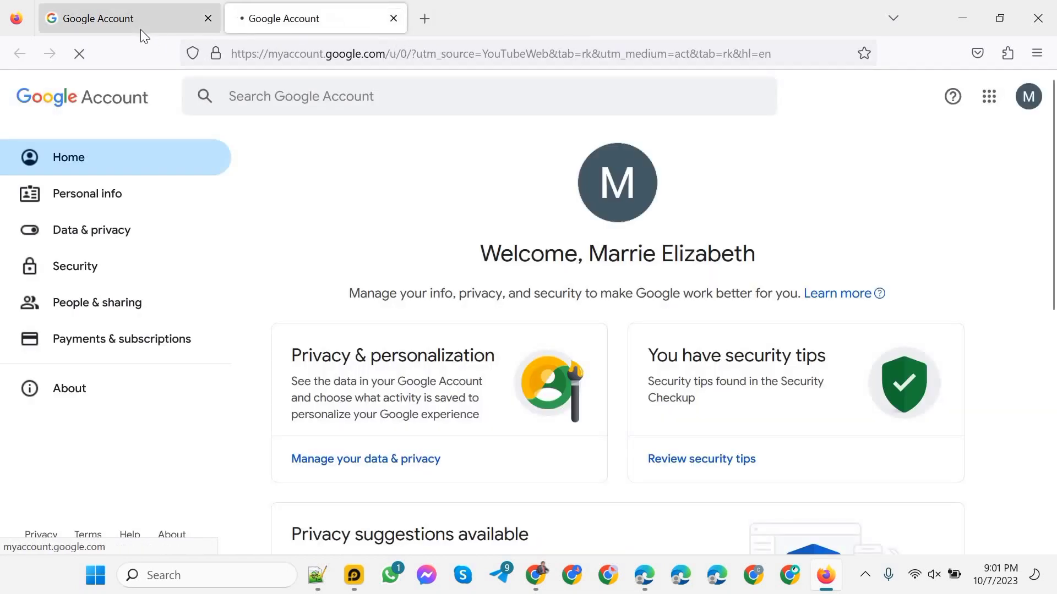
left_click(137, 23)
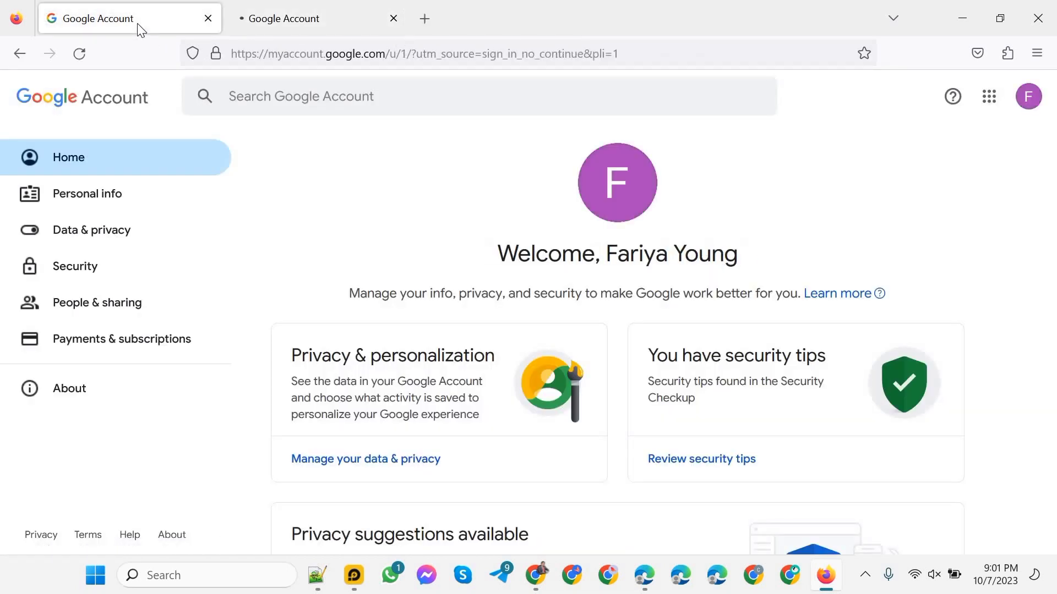
left_click(267, 16)
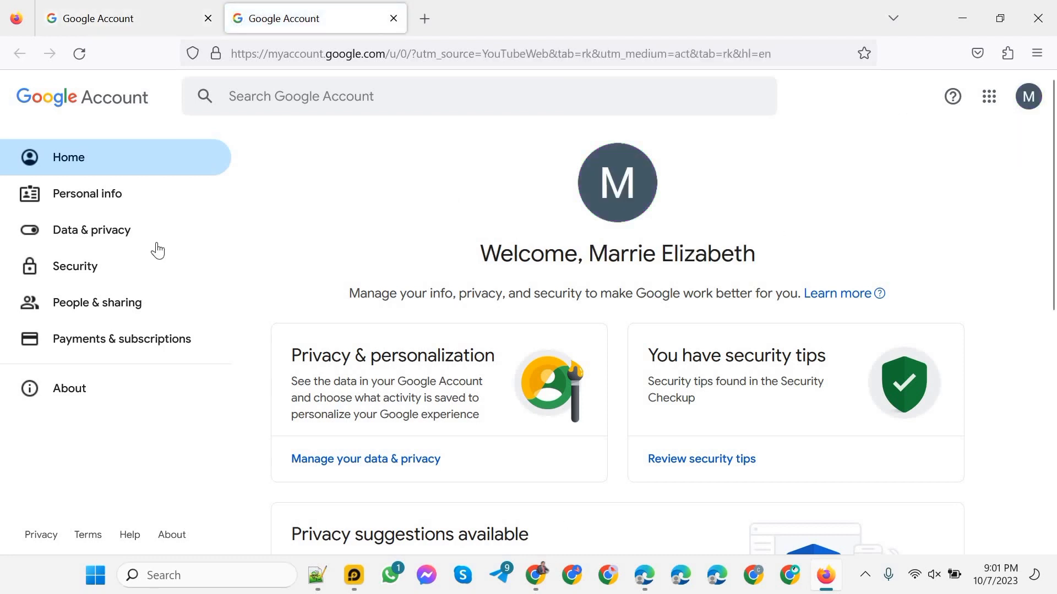
left_click(94, 274)
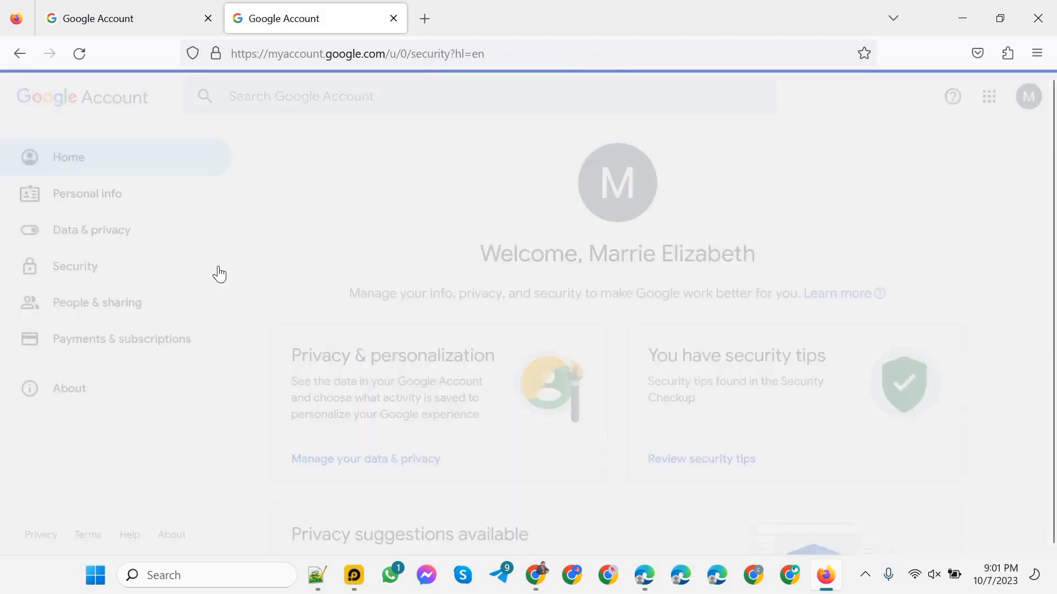
scroll(349, 268, "down", 1)
scroll(352, 269, "down", 10)
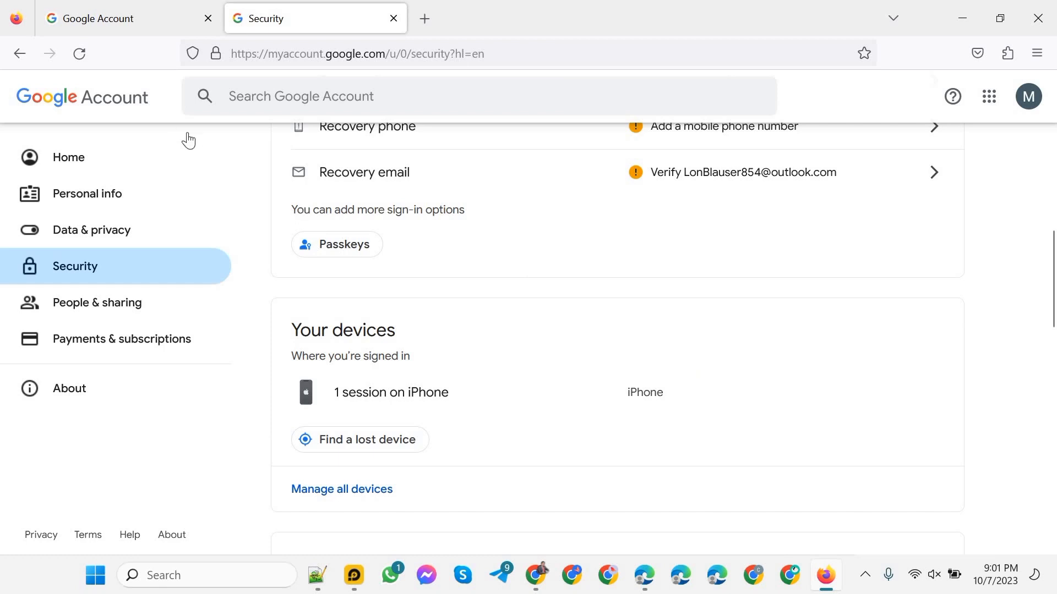
left_click(126, 19)
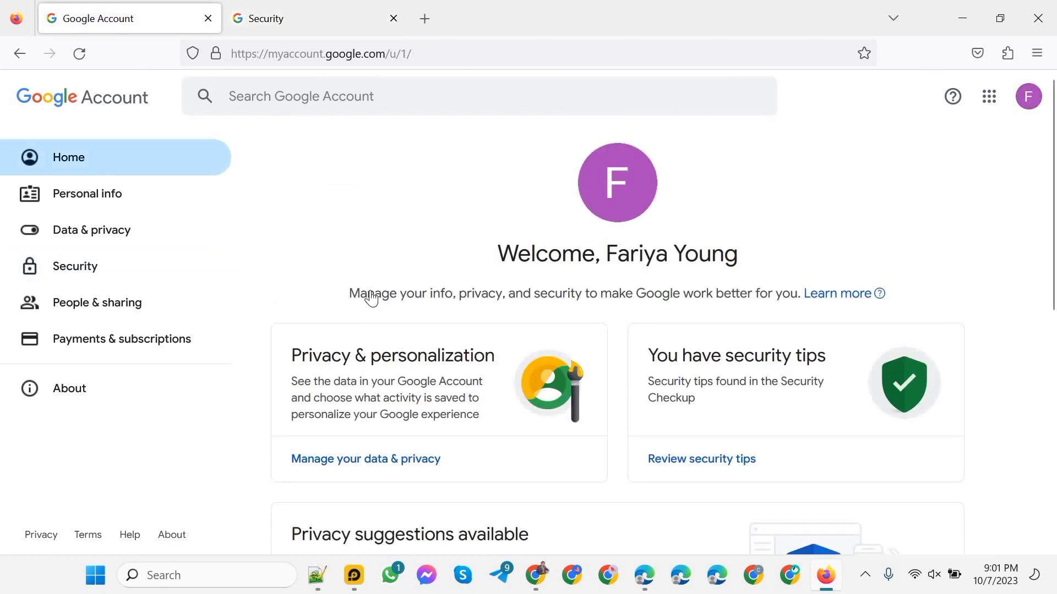
left_click(313, 23)
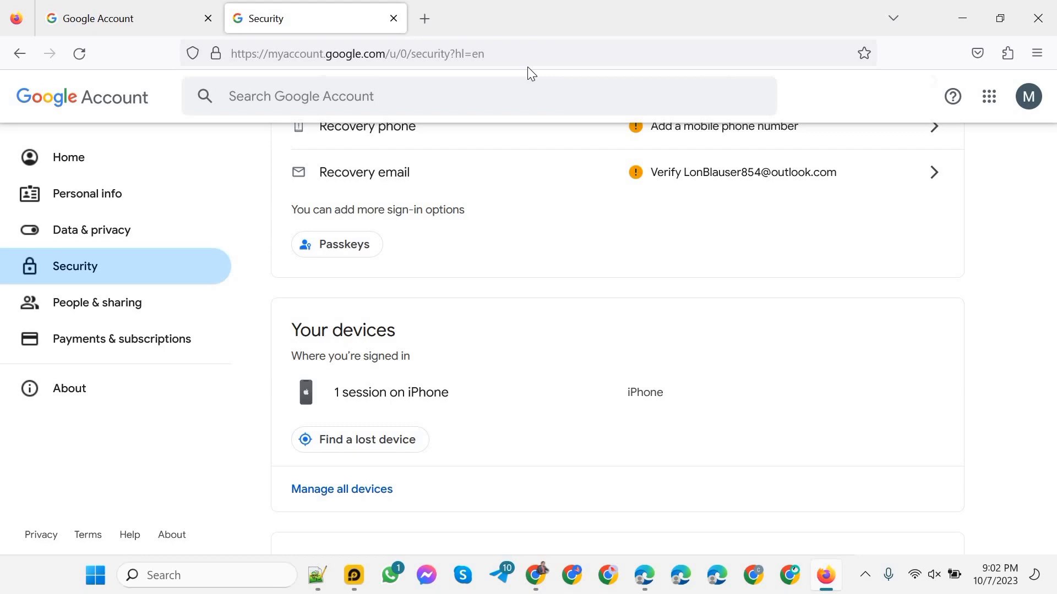
Clear all Firefox browsing history and close the browser.
key("ctrl+shift+Delete")
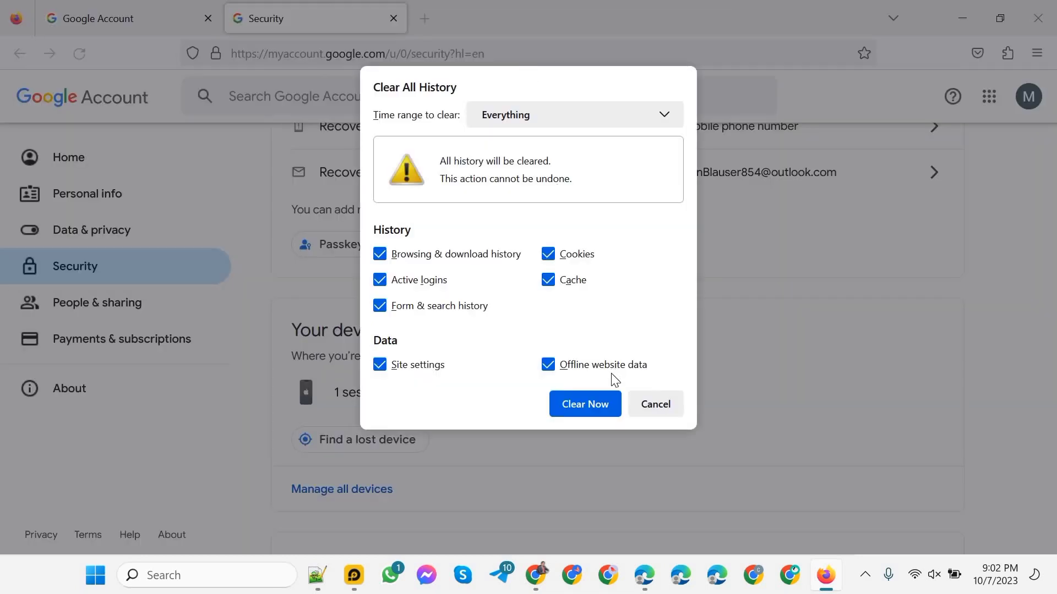
left_click(599, 404)
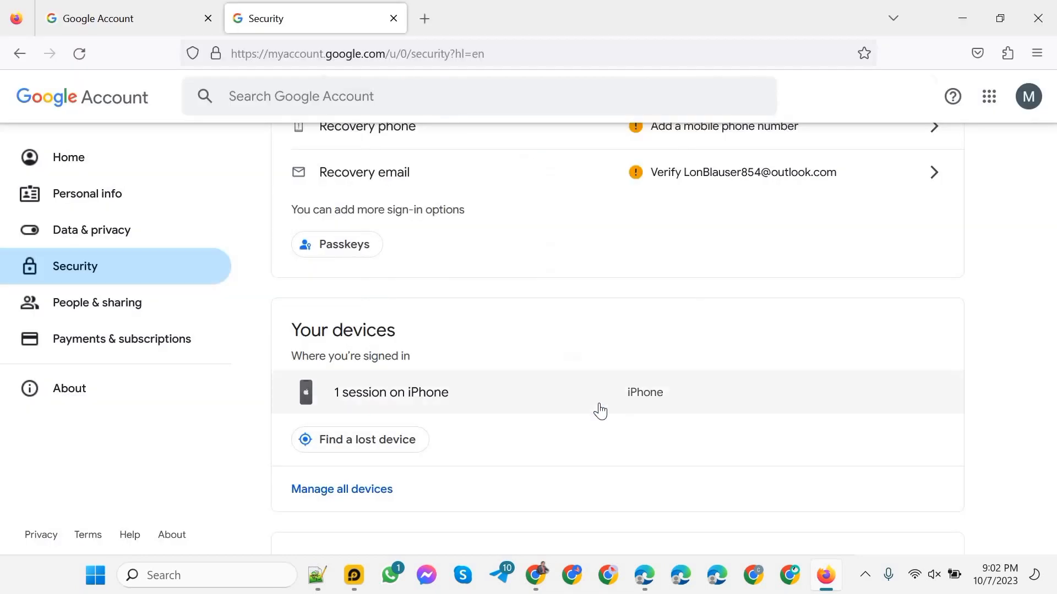
left_click(1038, 18)
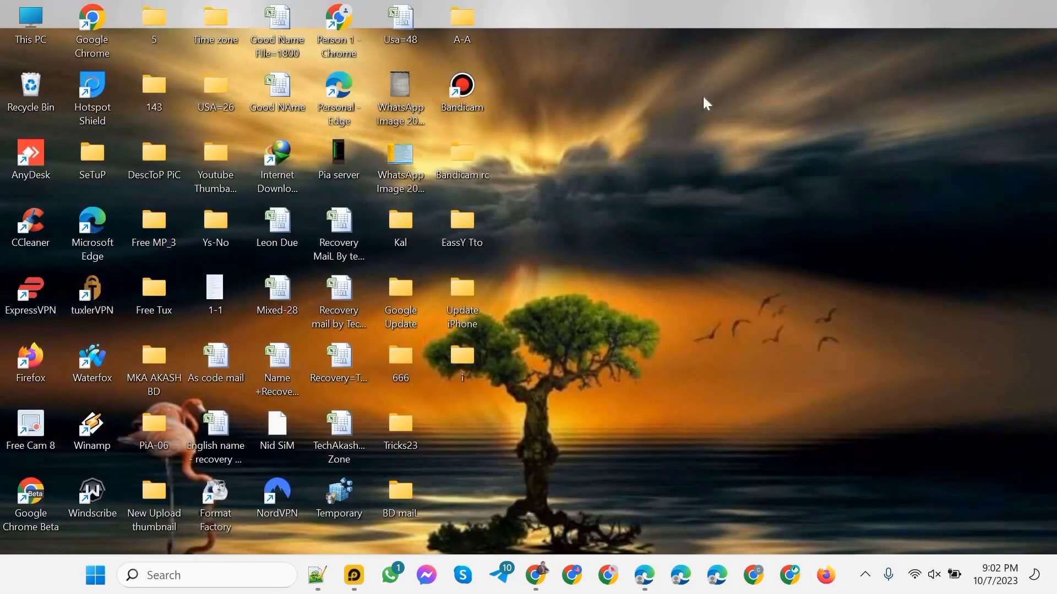
Empty the Recycle Bin, refreshing the desktop before and after.
right_click(734, 147)
left_click(735, 147)
right_click(40, 97)
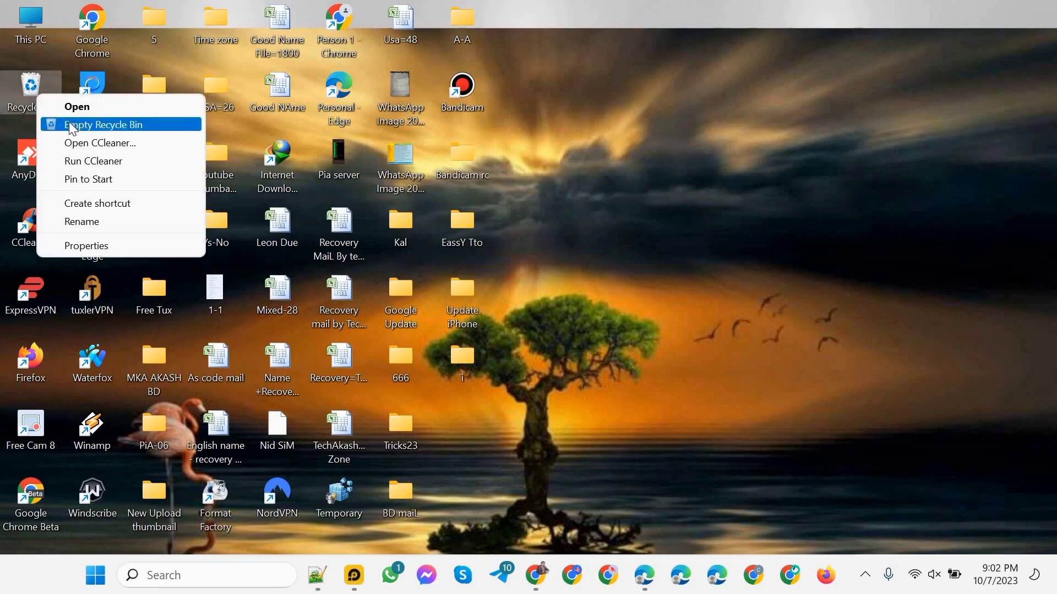
left_click(68, 122)
left_click(589, 300)
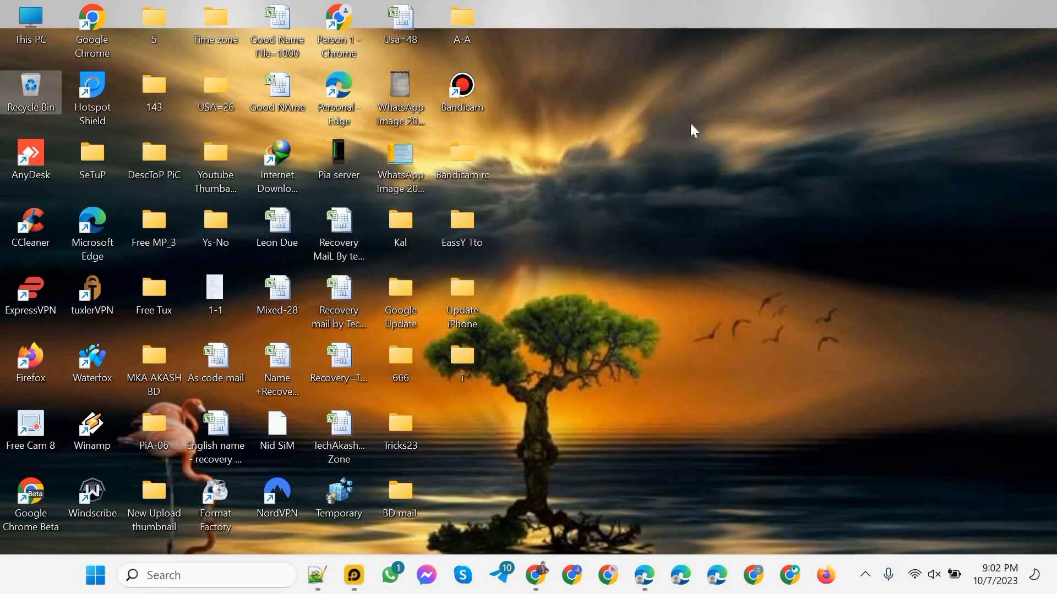
right_click(722, 180)
left_click(722, 182)
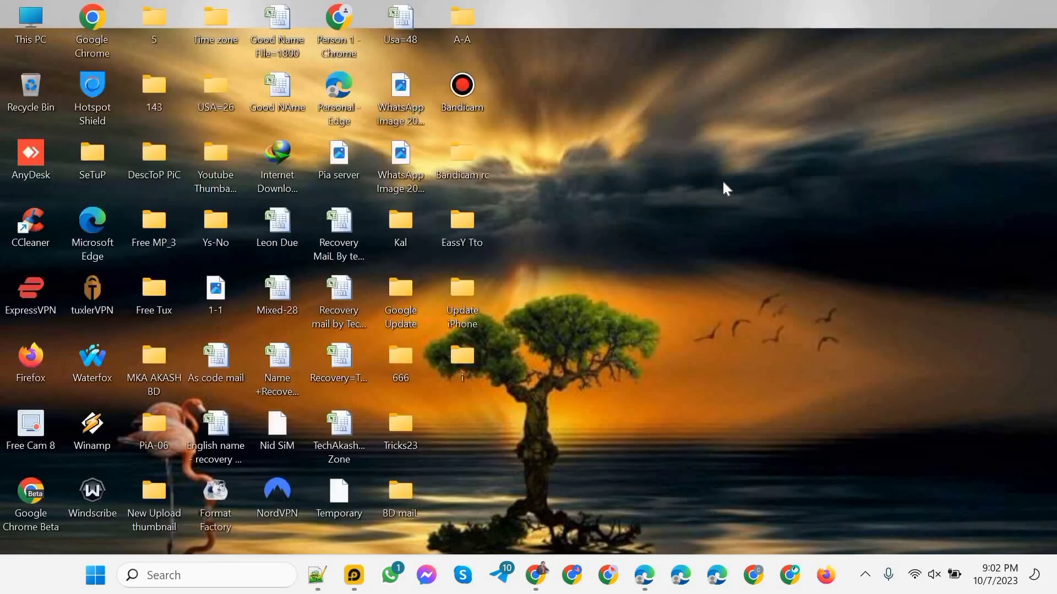